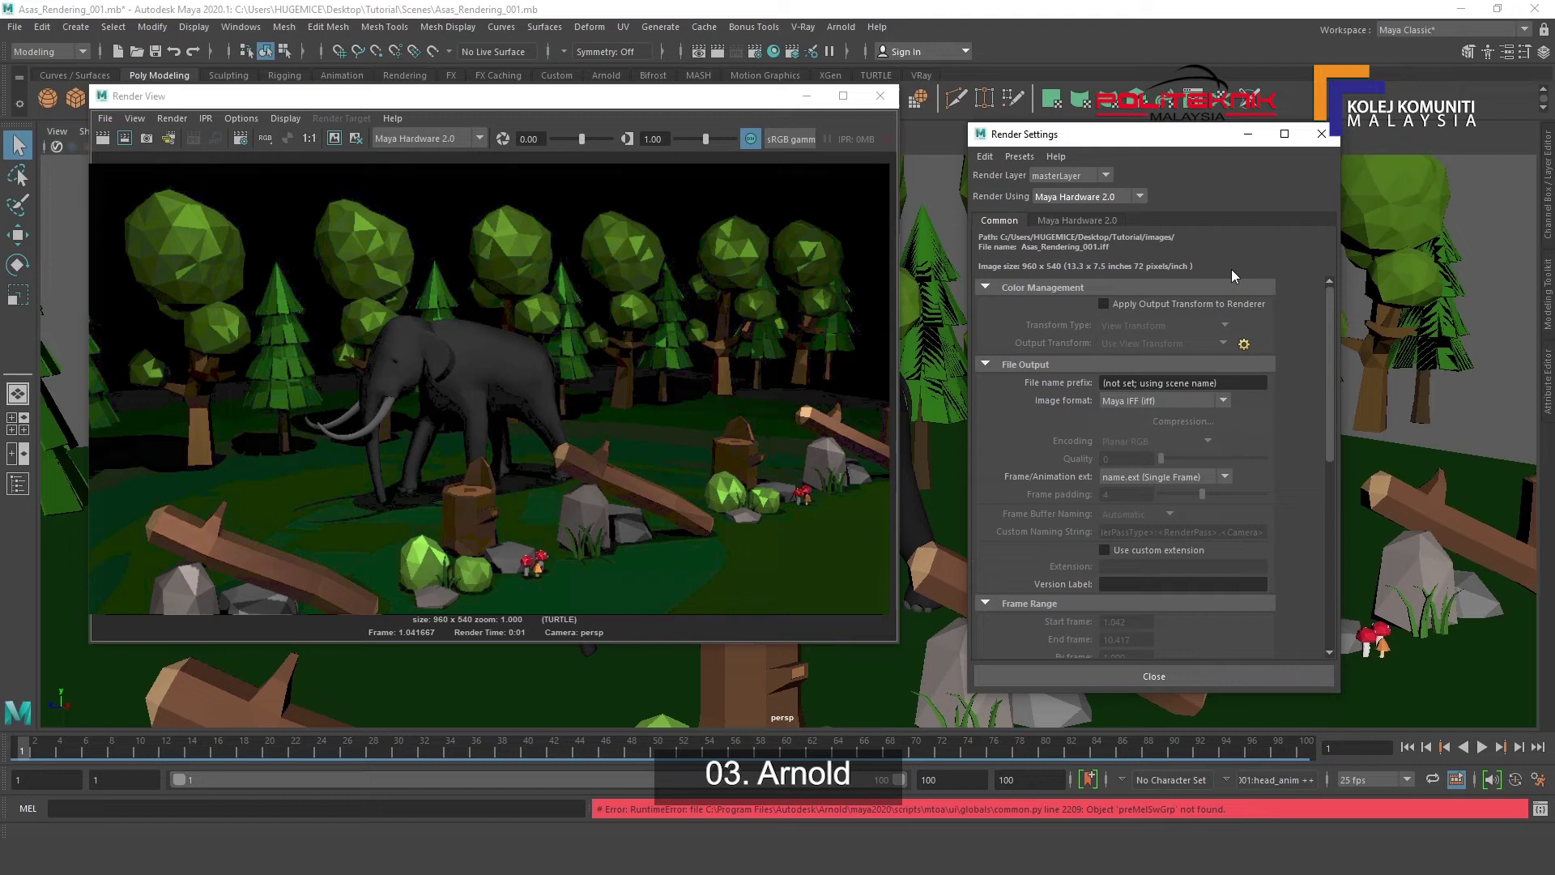
# Switch the render engine through Arnold Renderer, Maya Vector and TURTLE in turn.
pyautogui.click(1131, 199)
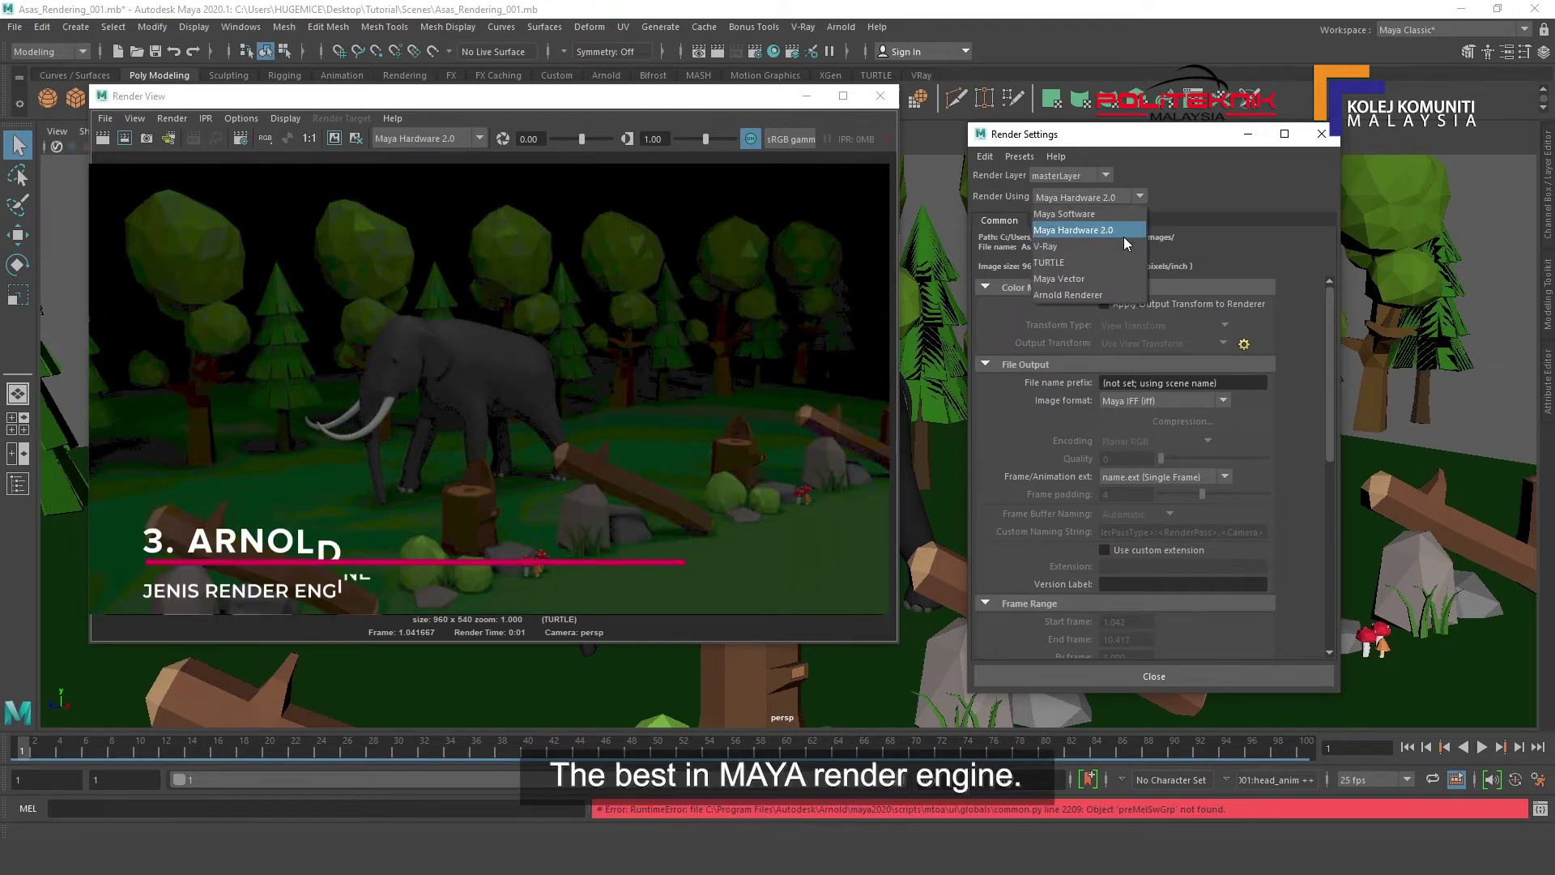
pyautogui.click(1094, 295)
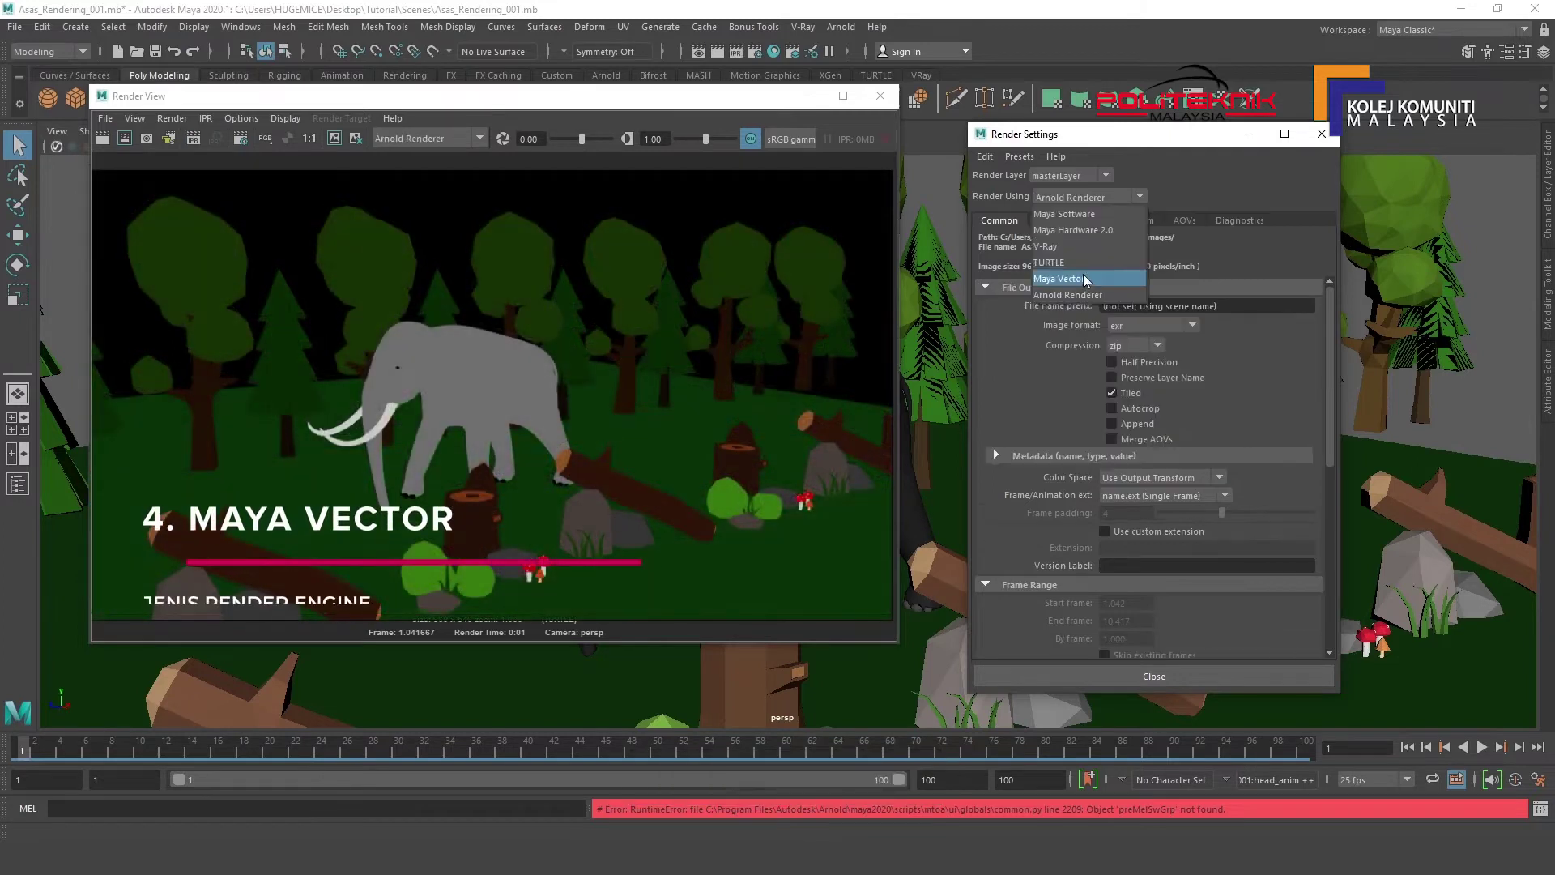
pyautogui.click(1100, 278)
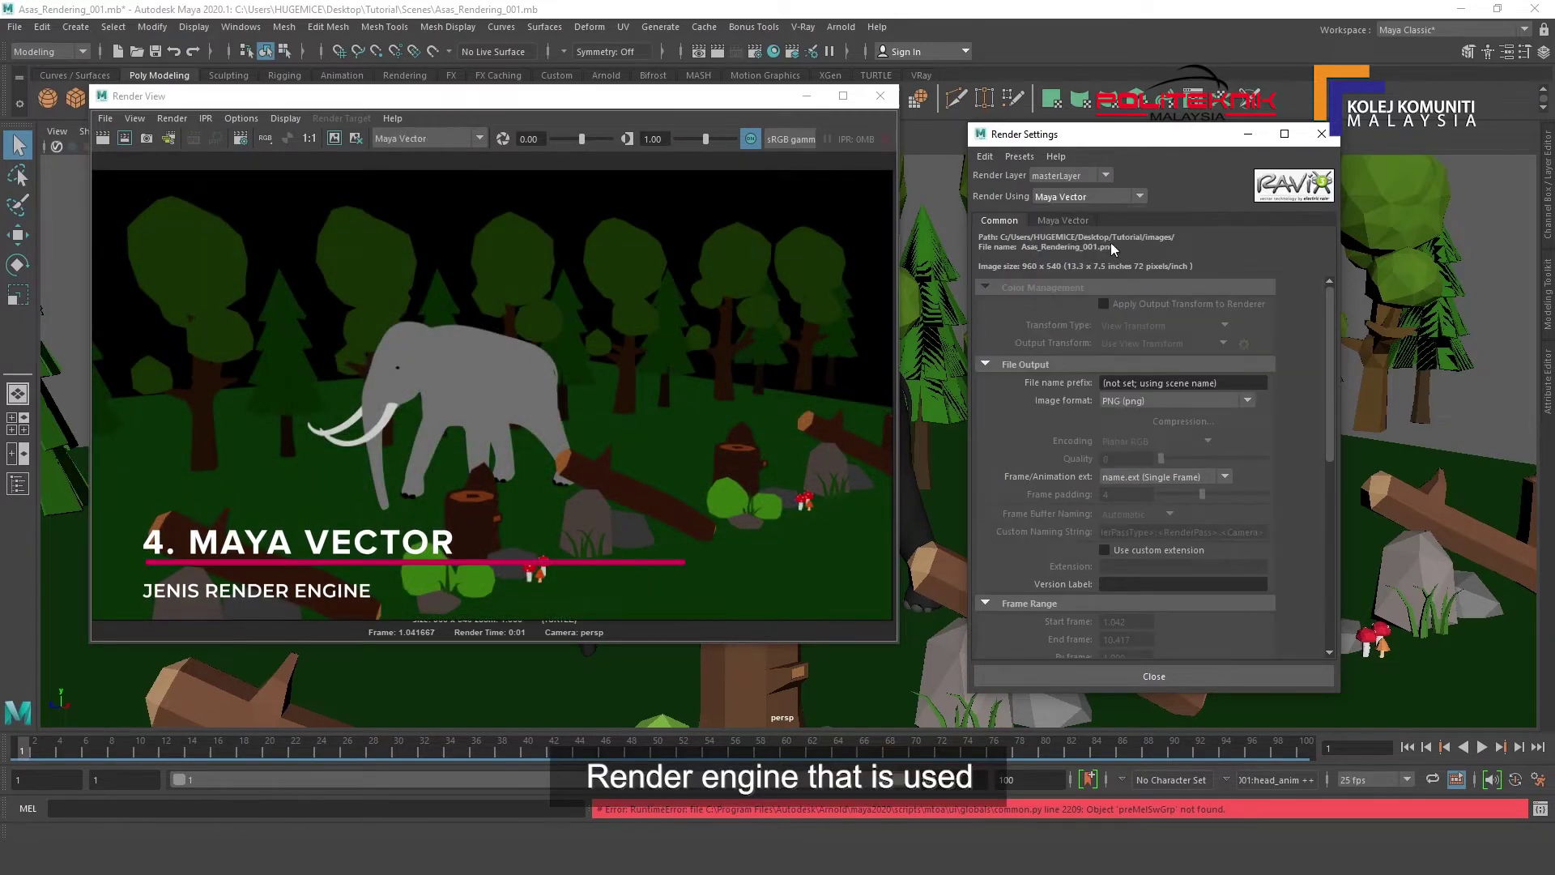
pyautogui.click(1107, 196)
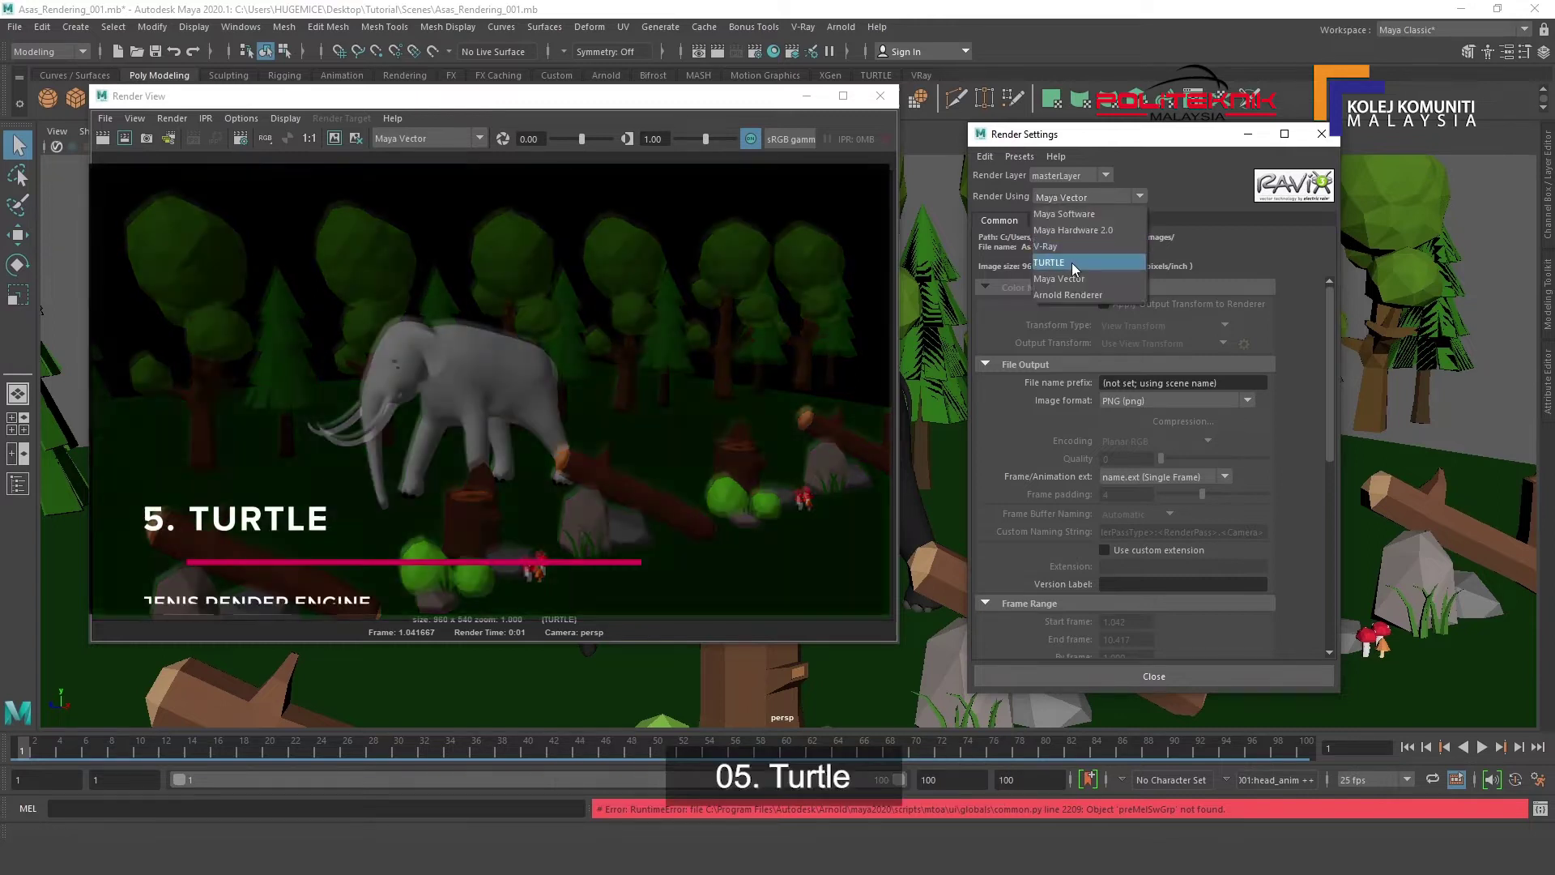
pyautogui.click(1074, 265)
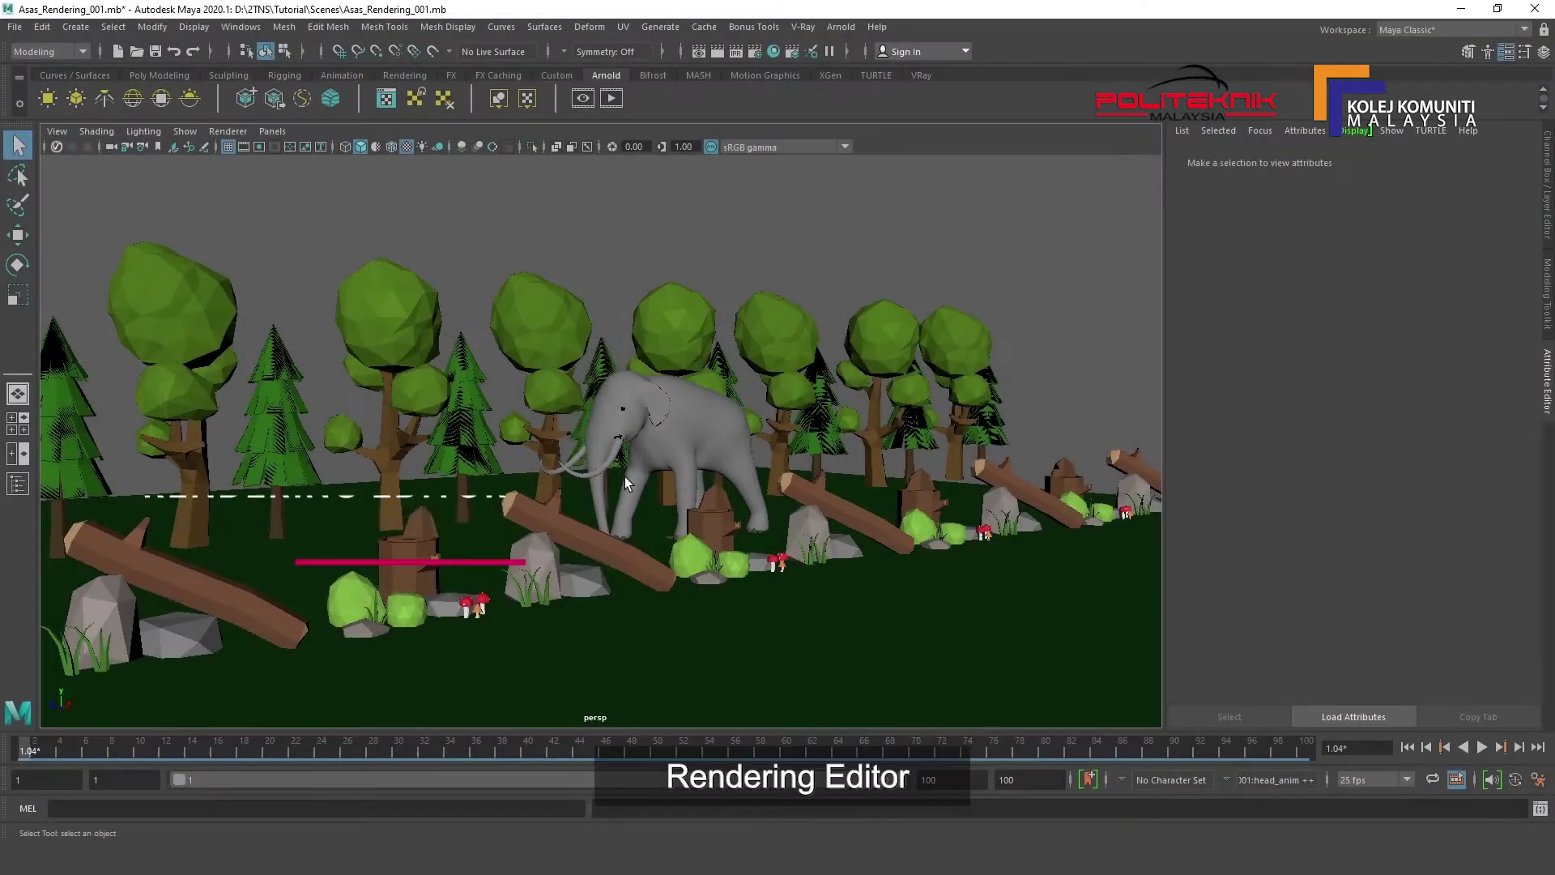
# Open the Render Setup editor and position it clear of the mammoth in the perspective view.
pyautogui.click(648, 441)
pyautogui.keyDown('alt'); pyautogui.moveTo(649, 439); pyautogui.dragTo(723, 419, button='middle'); pyautogui.keyUp('alt')
pyautogui.keyDown('alt'); pyautogui.moveTo(723, 420); pyautogui.dragTo(648, 429); pyautogui.keyUp('alt')
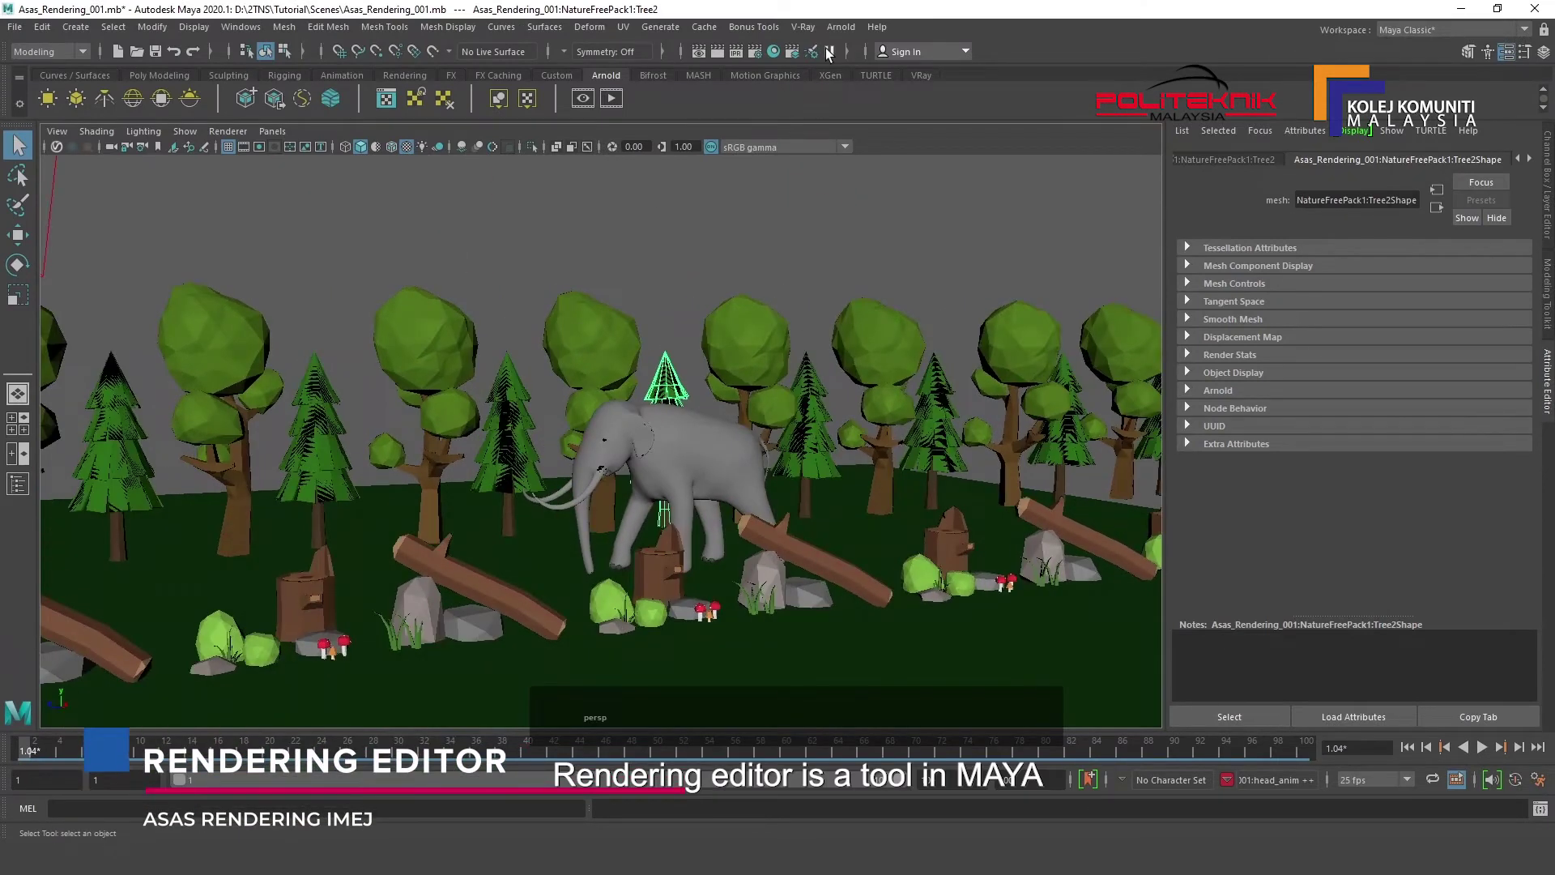
pyautogui.click(792, 51)
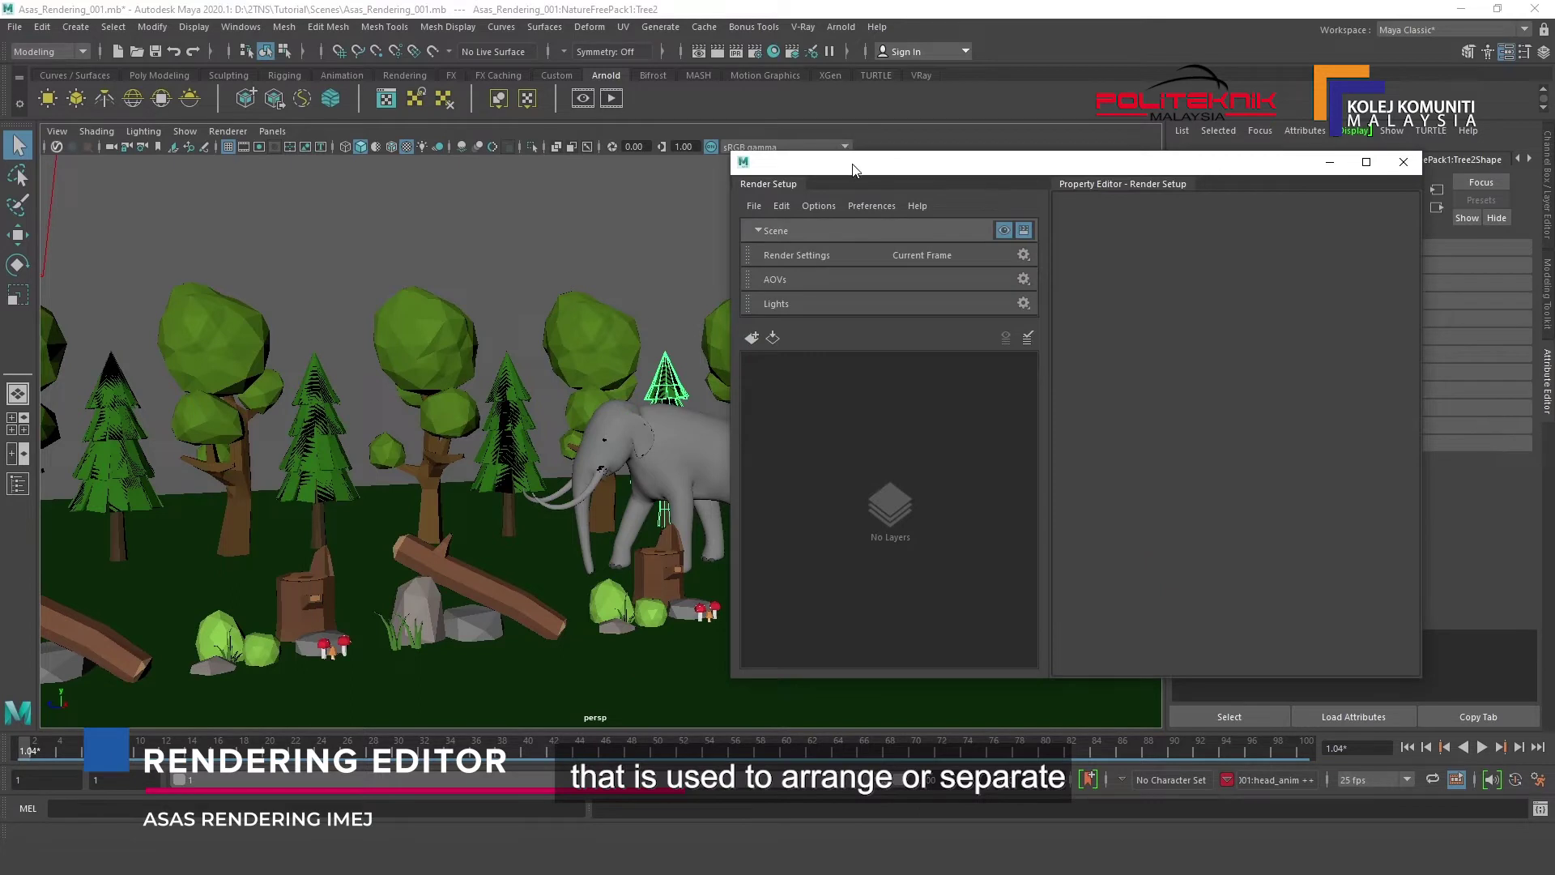
pyautogui.moveTo(852, 169); pyautogui.dragTo(922, 147)
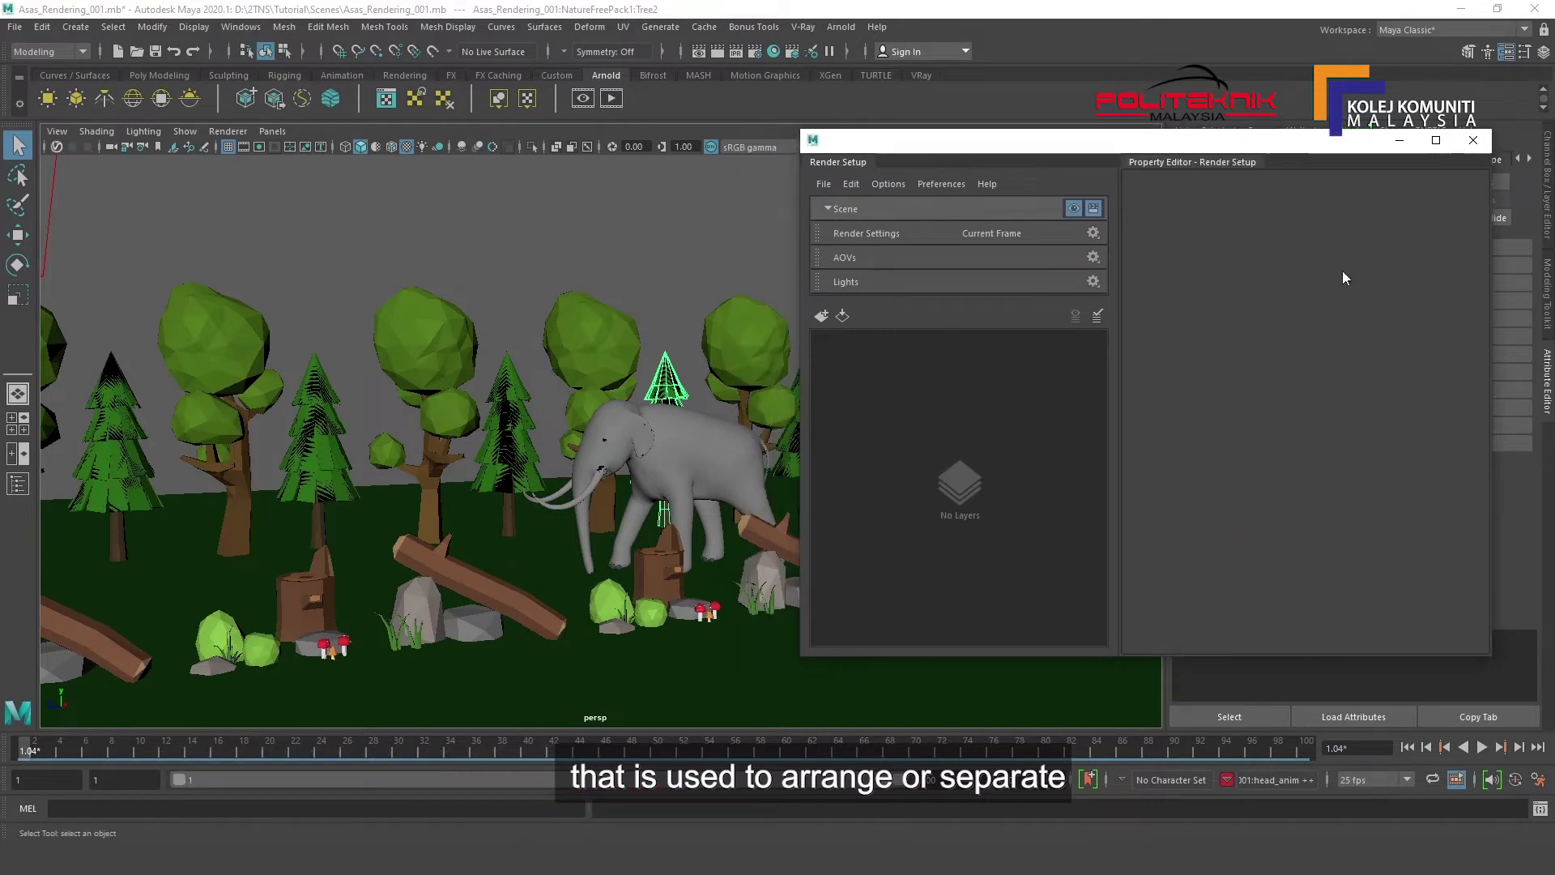
# Pick individual objects around the mammoth one by one, ending with the tree stump in front of it.
pyautogui.click(677, 435)
pyautogui.click(601, 358)
pyautogui.click(635, 425)
pyautogui.click(663, 535)
pyautogui.click(896, 513)
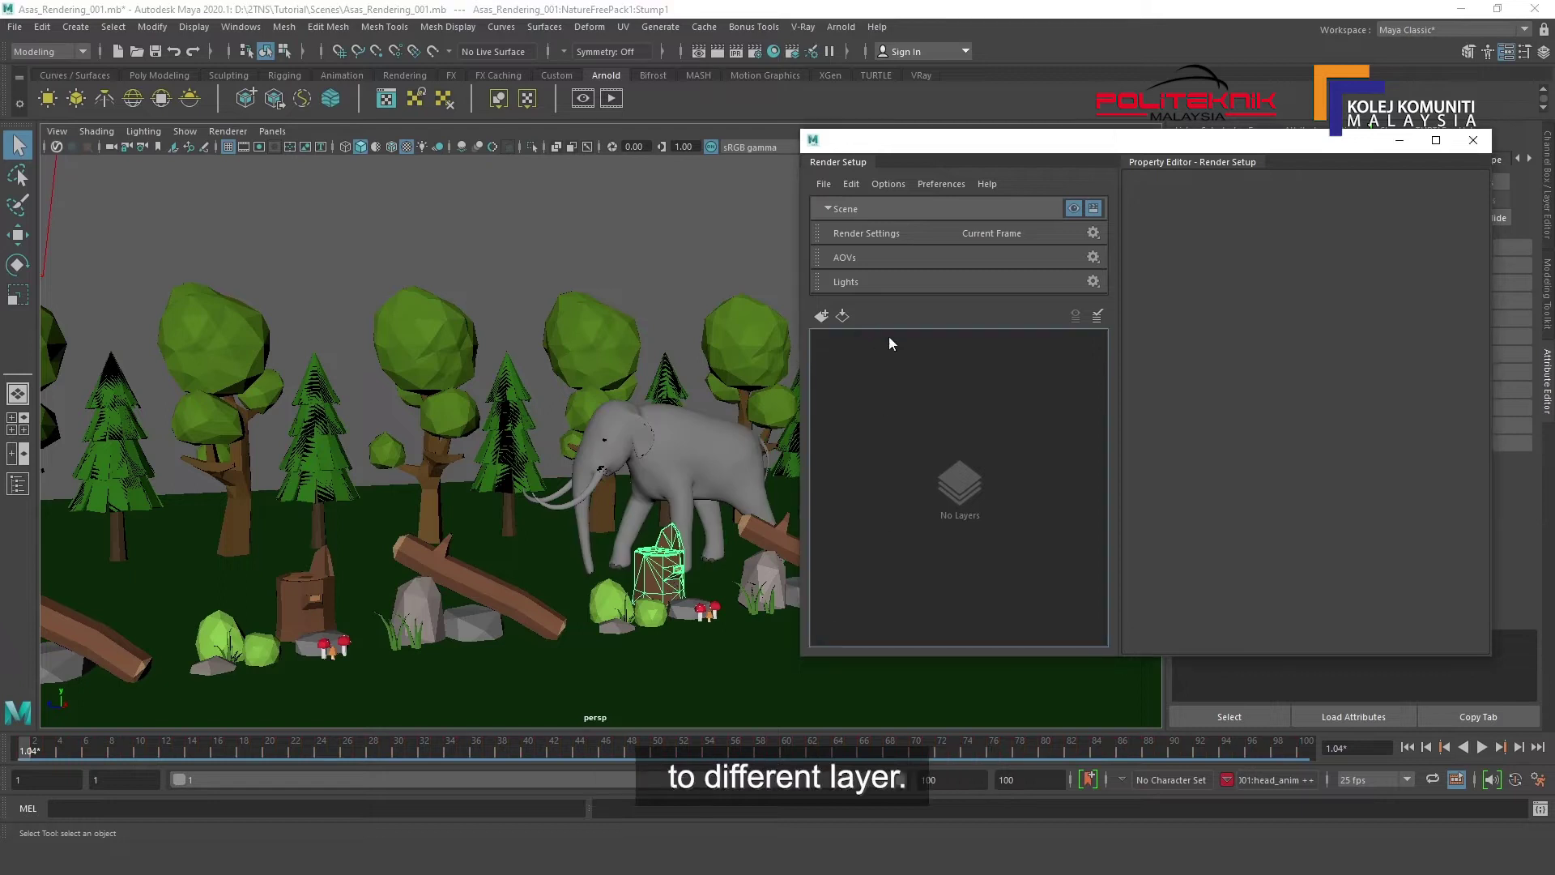
# Show the Outliner beside the perspective view and frame the mammoth in the visible area.
pyautogui.keyDown('alt'); pyautogui.moveTo(626, 392); pyautogui.dragTo(611, 399); pyautogui.keyUp('alt')
pyautogui.keyDown('alt'); pyautogui.moveTo(611, 399); pyautogui.dragTo(524, 372, button='middle'); pyautogui.keyUp('alt')
pyautogui.keyDown('alt'); pyautogui.moveTo(592, 358); pyautogui.dragTo(580, 361); pyautogui.keyUp('alt')
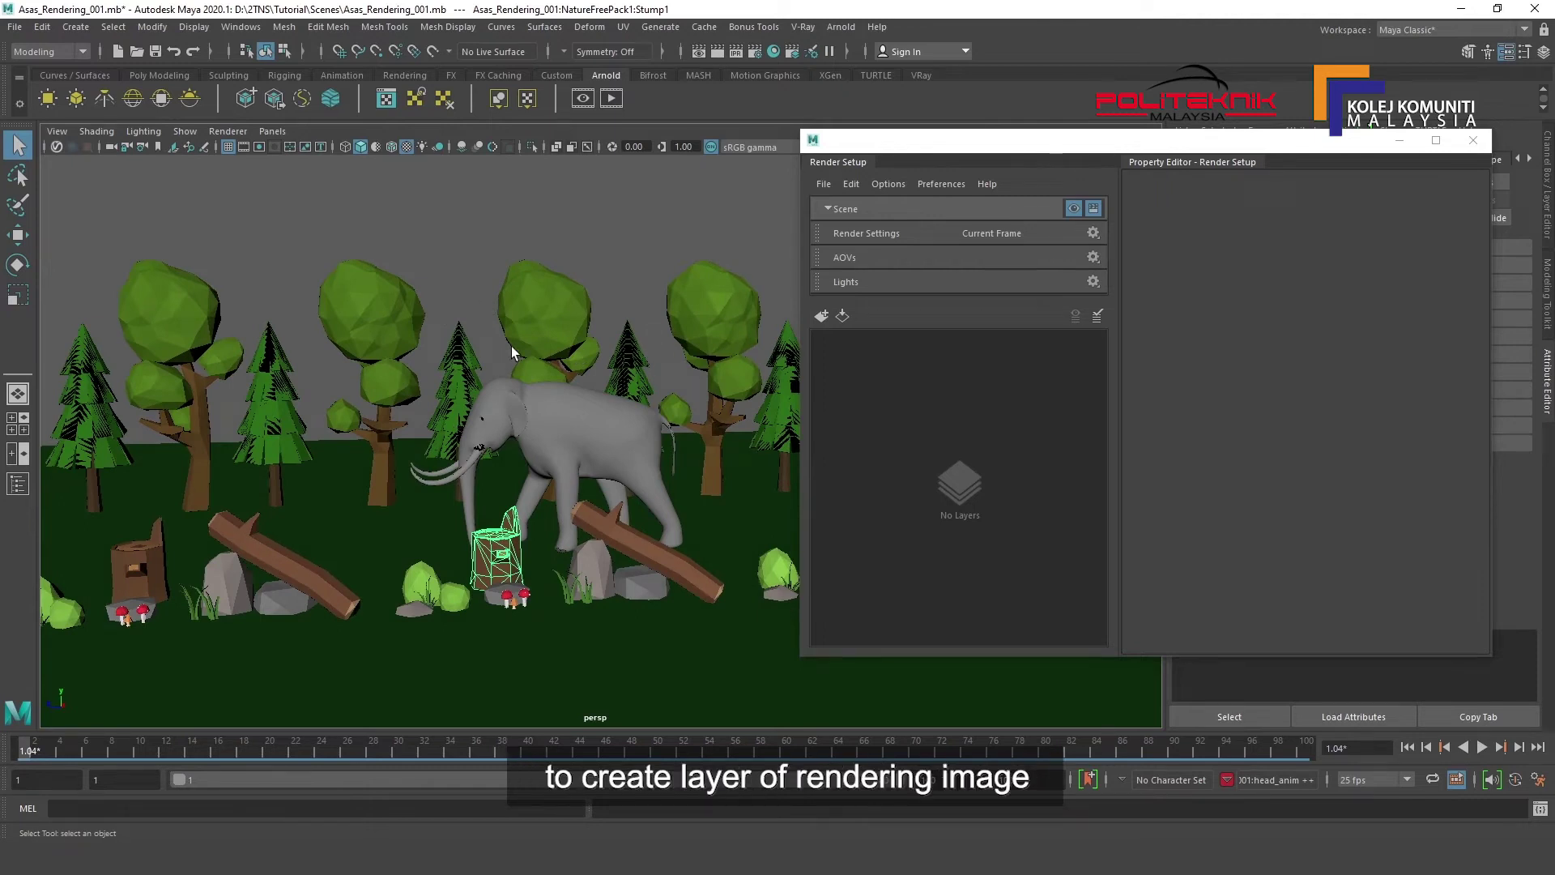
pyautogui.click(18, 483)
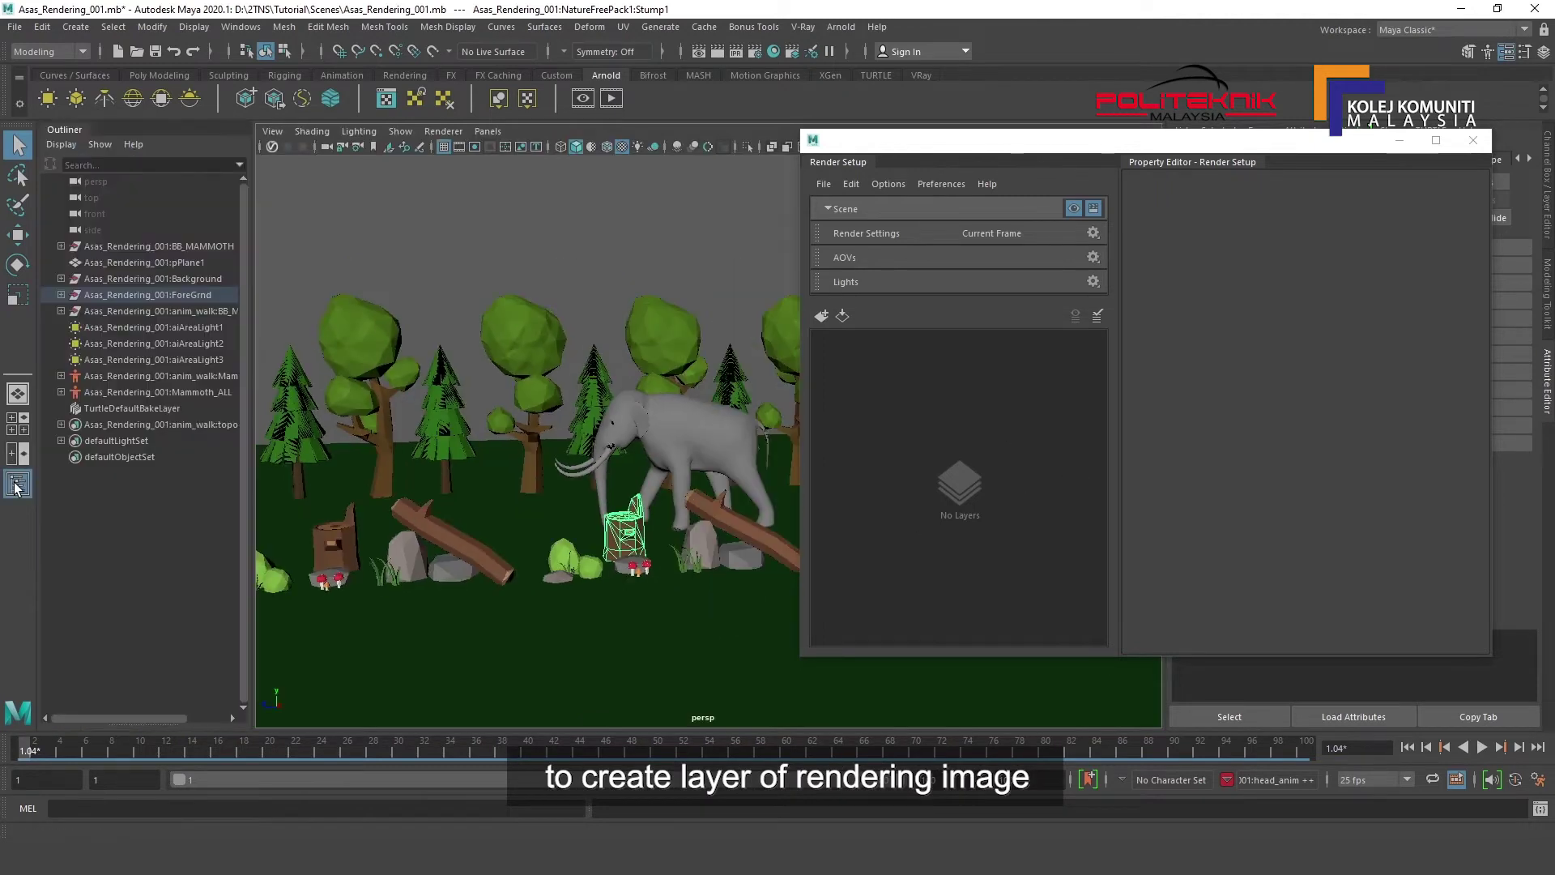
pyautogui.keyDown('alt'); pyautogui.moveTo(711, 428); pyautogui.dragTo(615, 427, button='middle'); pyautogui.keyUp('alt')
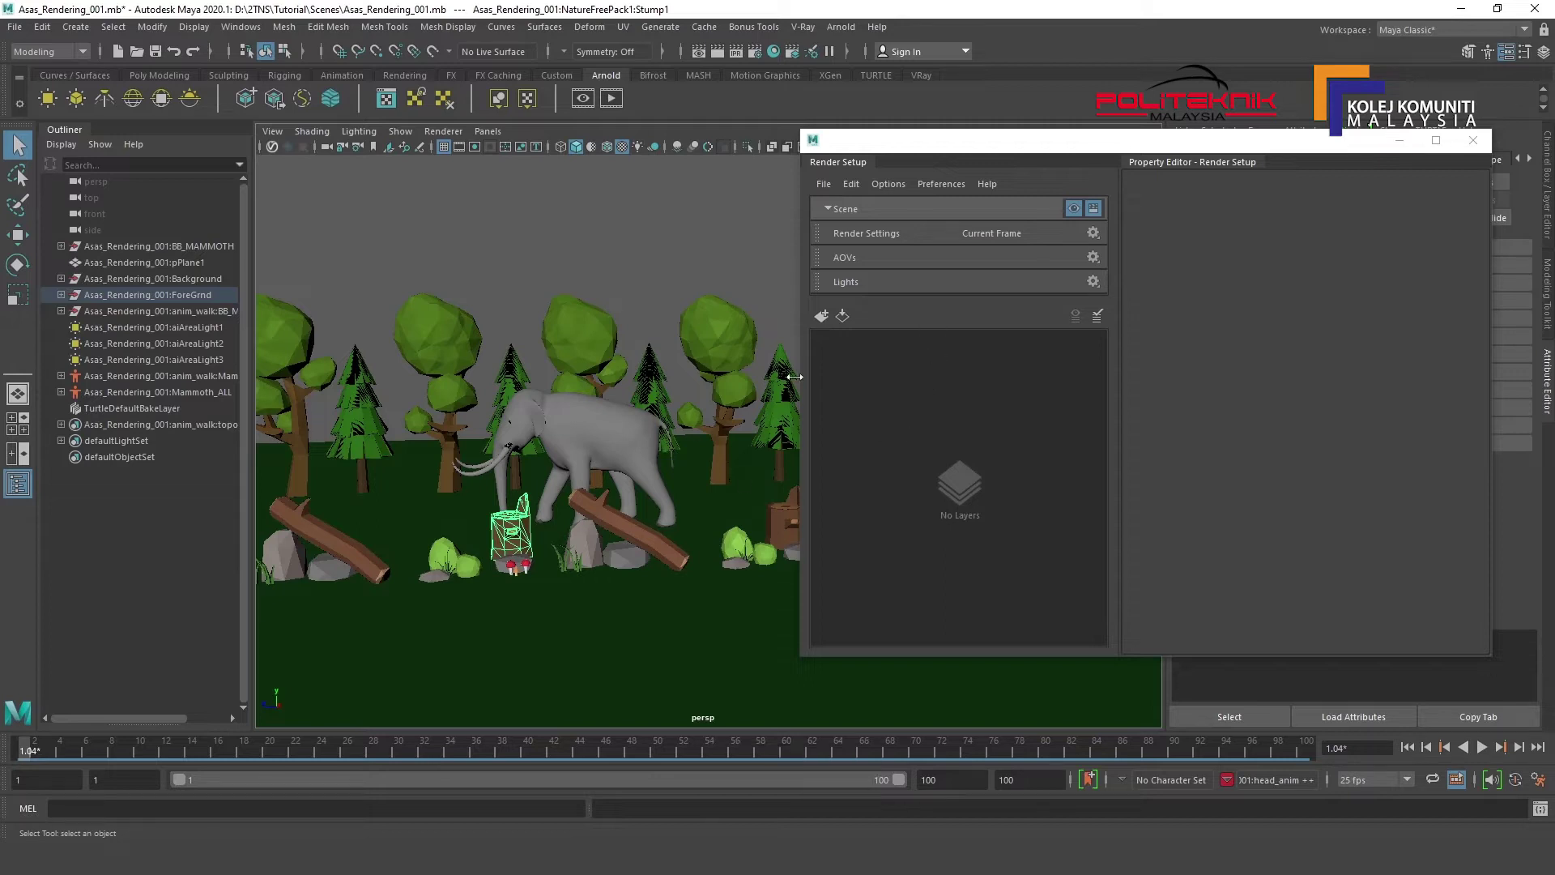
# Set the renderer to Arnold Renderer in the Render Settings and show its AOV options.
pyautogui.click(755, 51)
pyautogui.moveTo(800, 128); pyautogui.dragTo(543, 138)
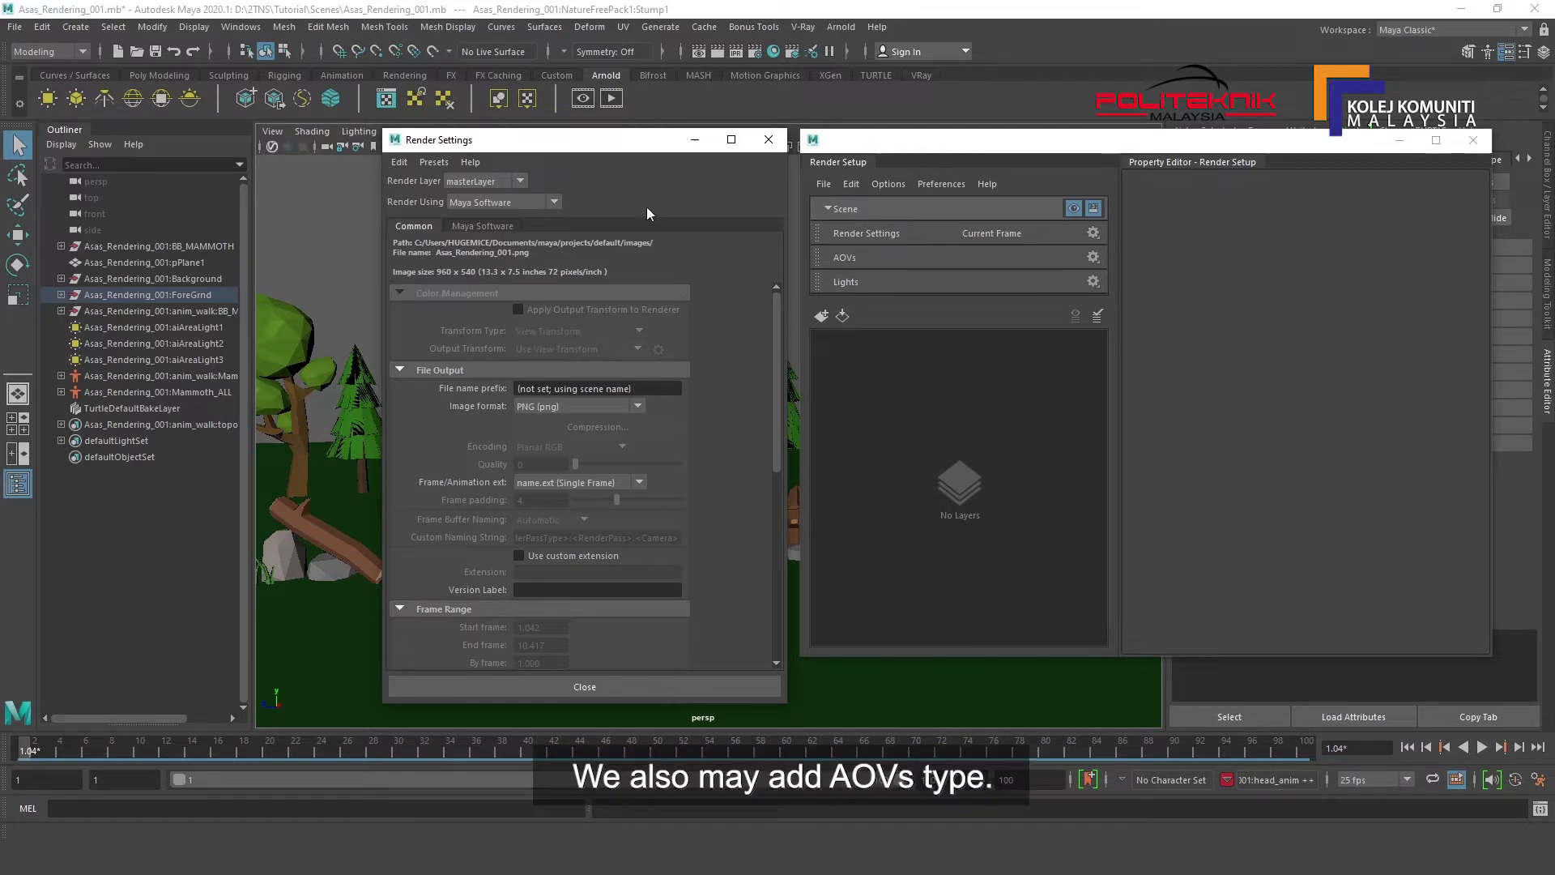
pyautogui.click(533, 204)
pyautogui.click(503, 297)
pyautogui.click(597, 226)
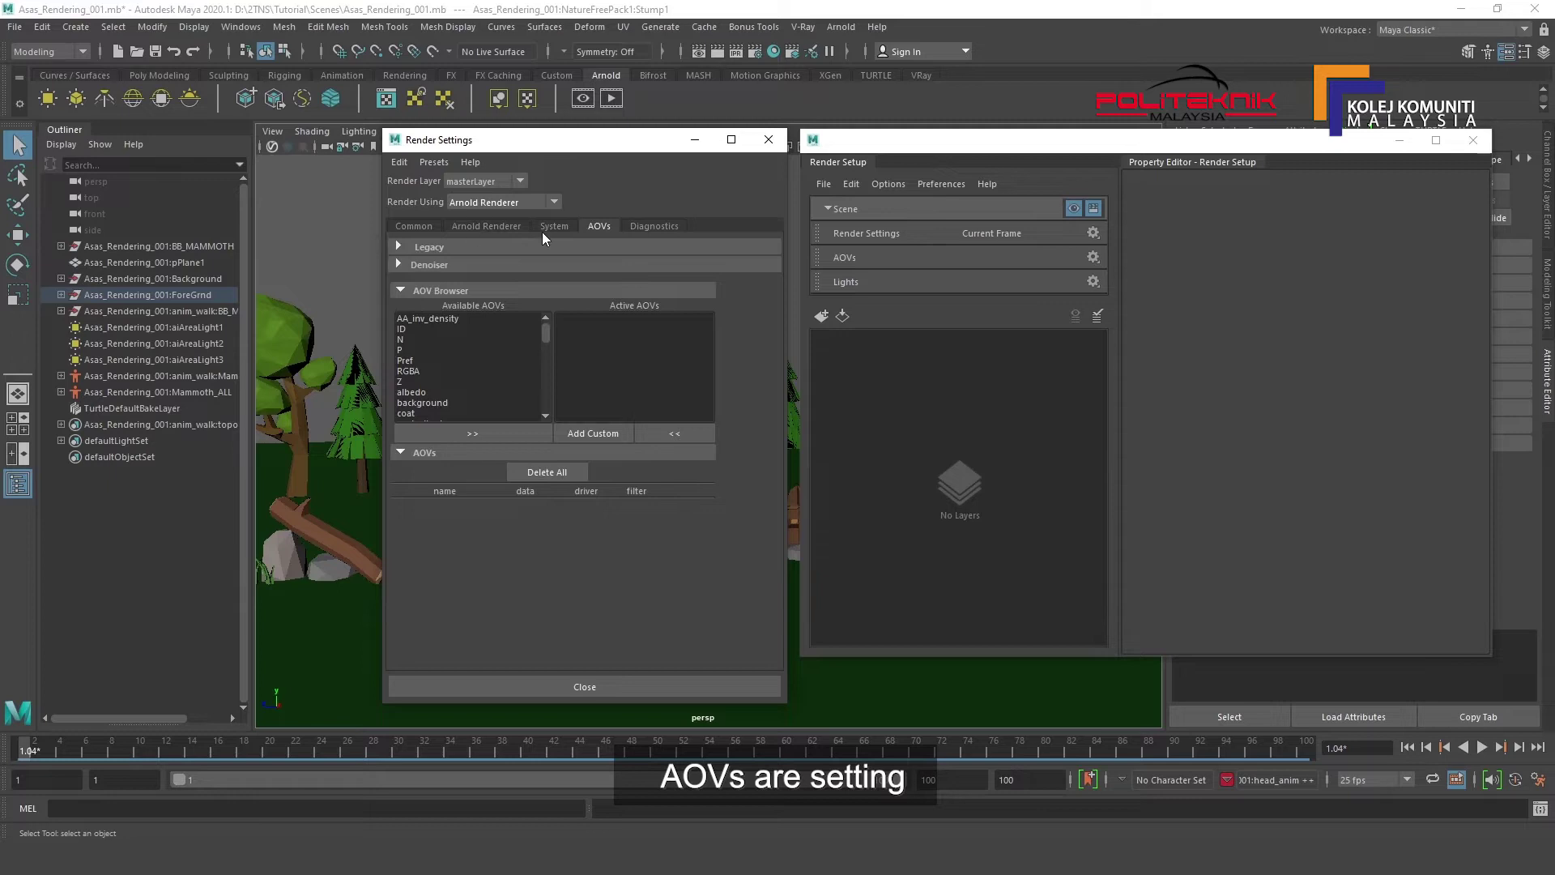
# Browse the available Arnold AOVs, highlighting diffuse, specular and shadow (aiShadowMatte), and close the Render Settings.
pyautogui.moveTo(546, 332)
pyautogui.mouseDown()
pyautogui.moveTo(542, 389)
pyautogui.moveTo(551, 339)
pyautogui.mouseUp()
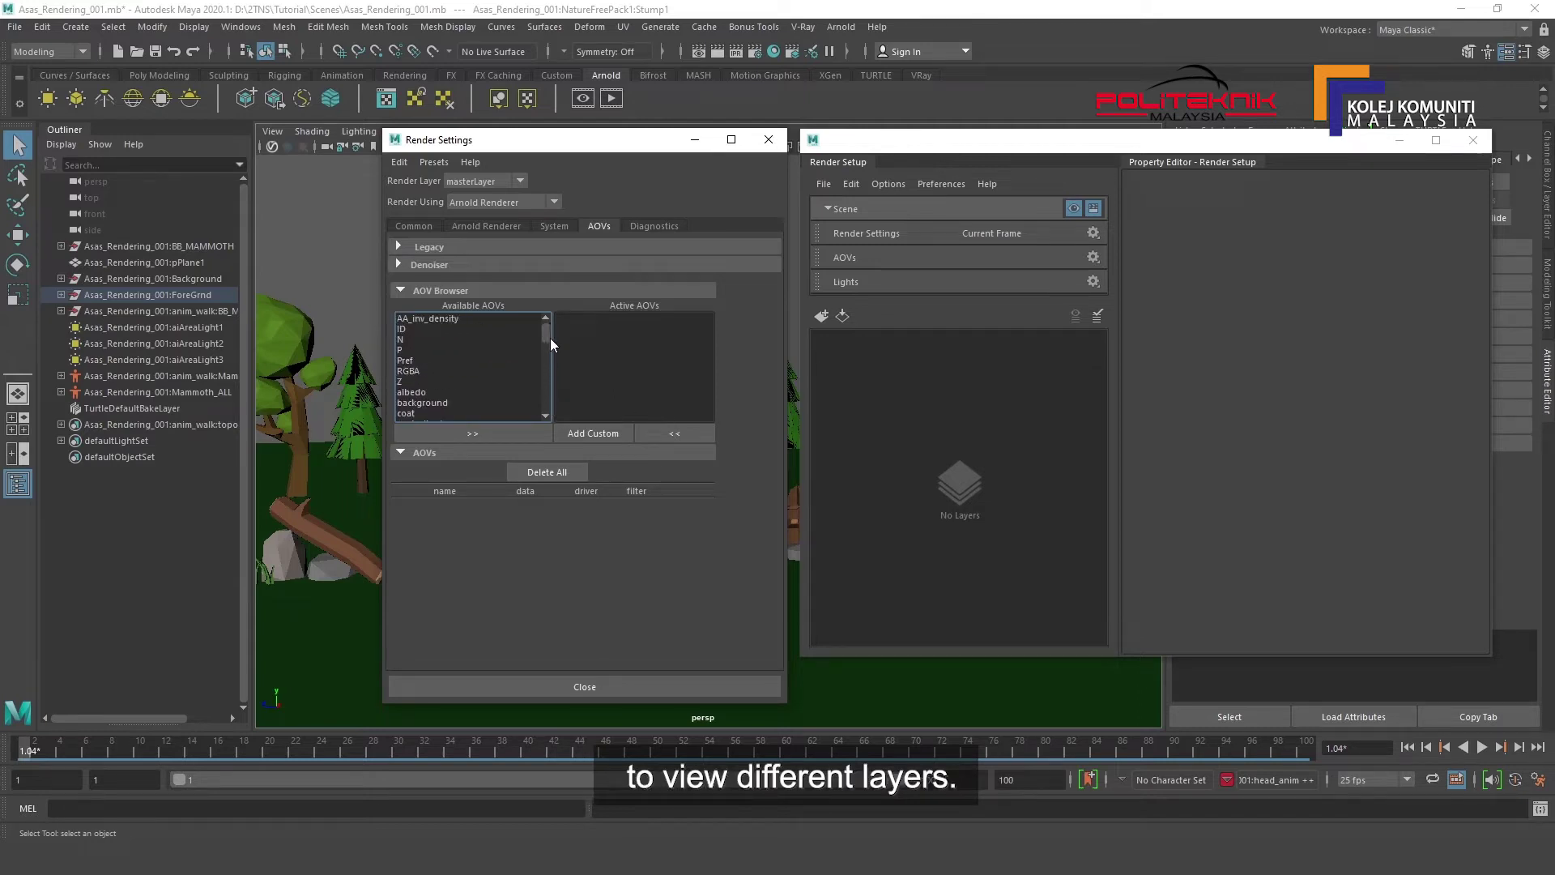
pyautogui.moveTo(542, 334); pyautogui.dragTo(546, 343)
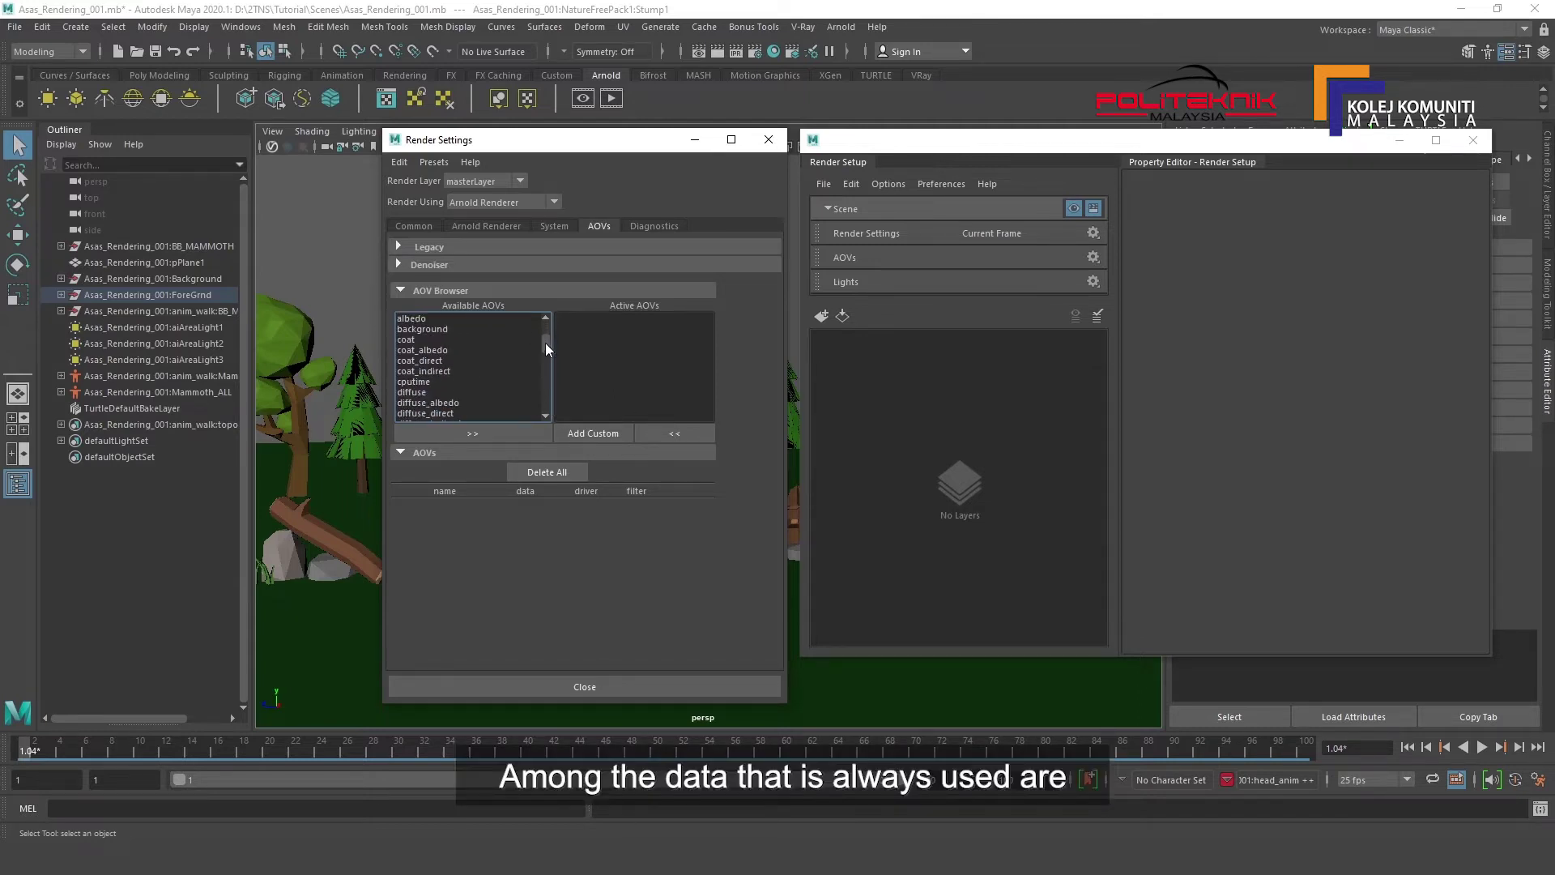
pyautogui.click(404, 394)
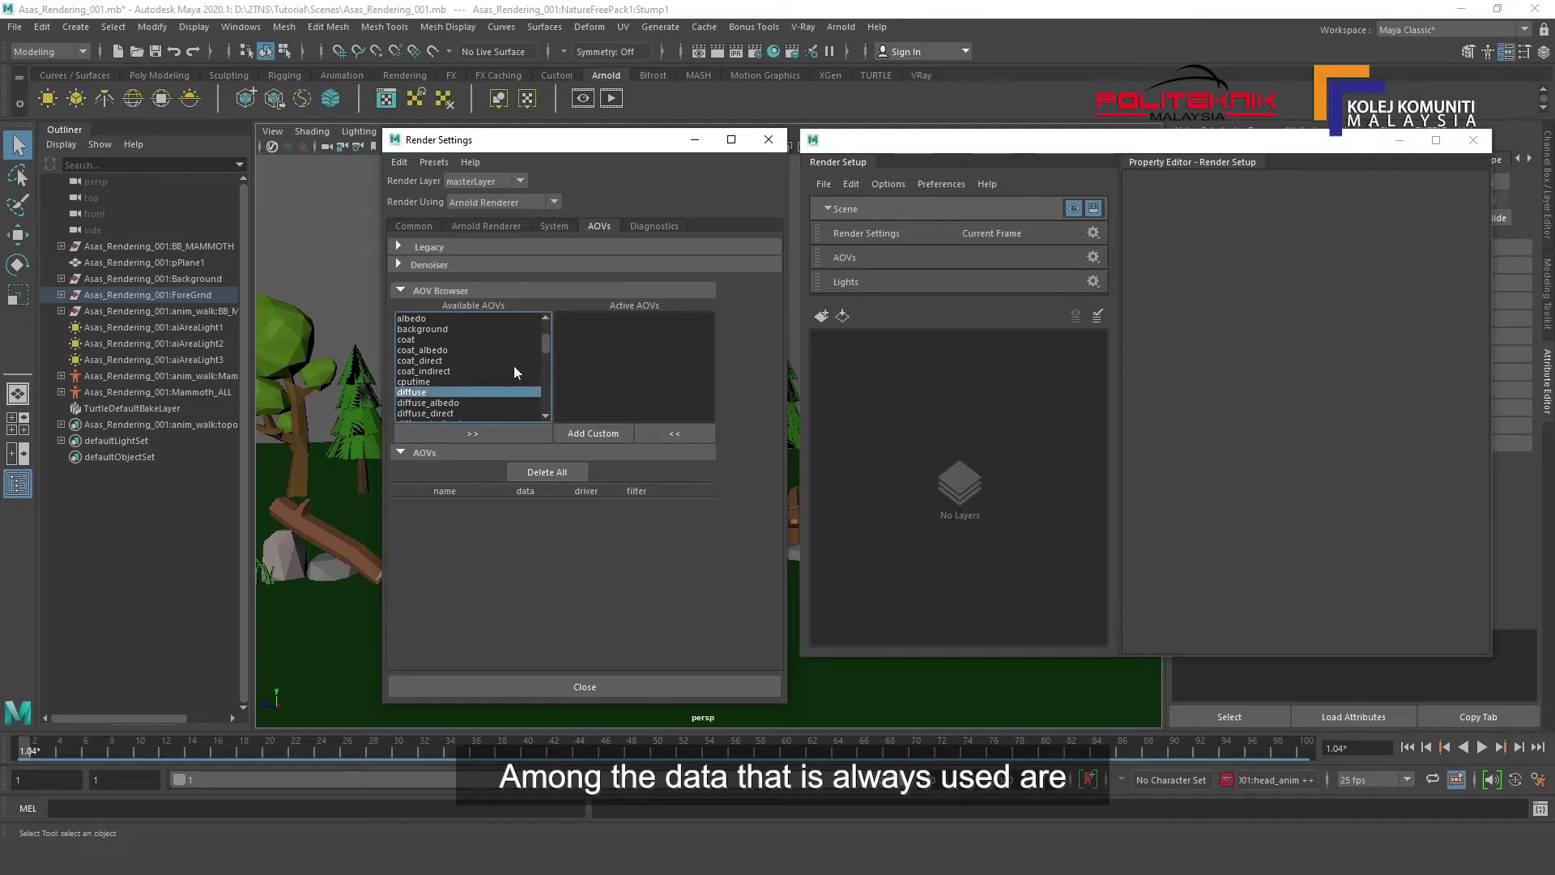
pyautogui.moveTo(546, 348); pyautogui.dragTo(548, 366)
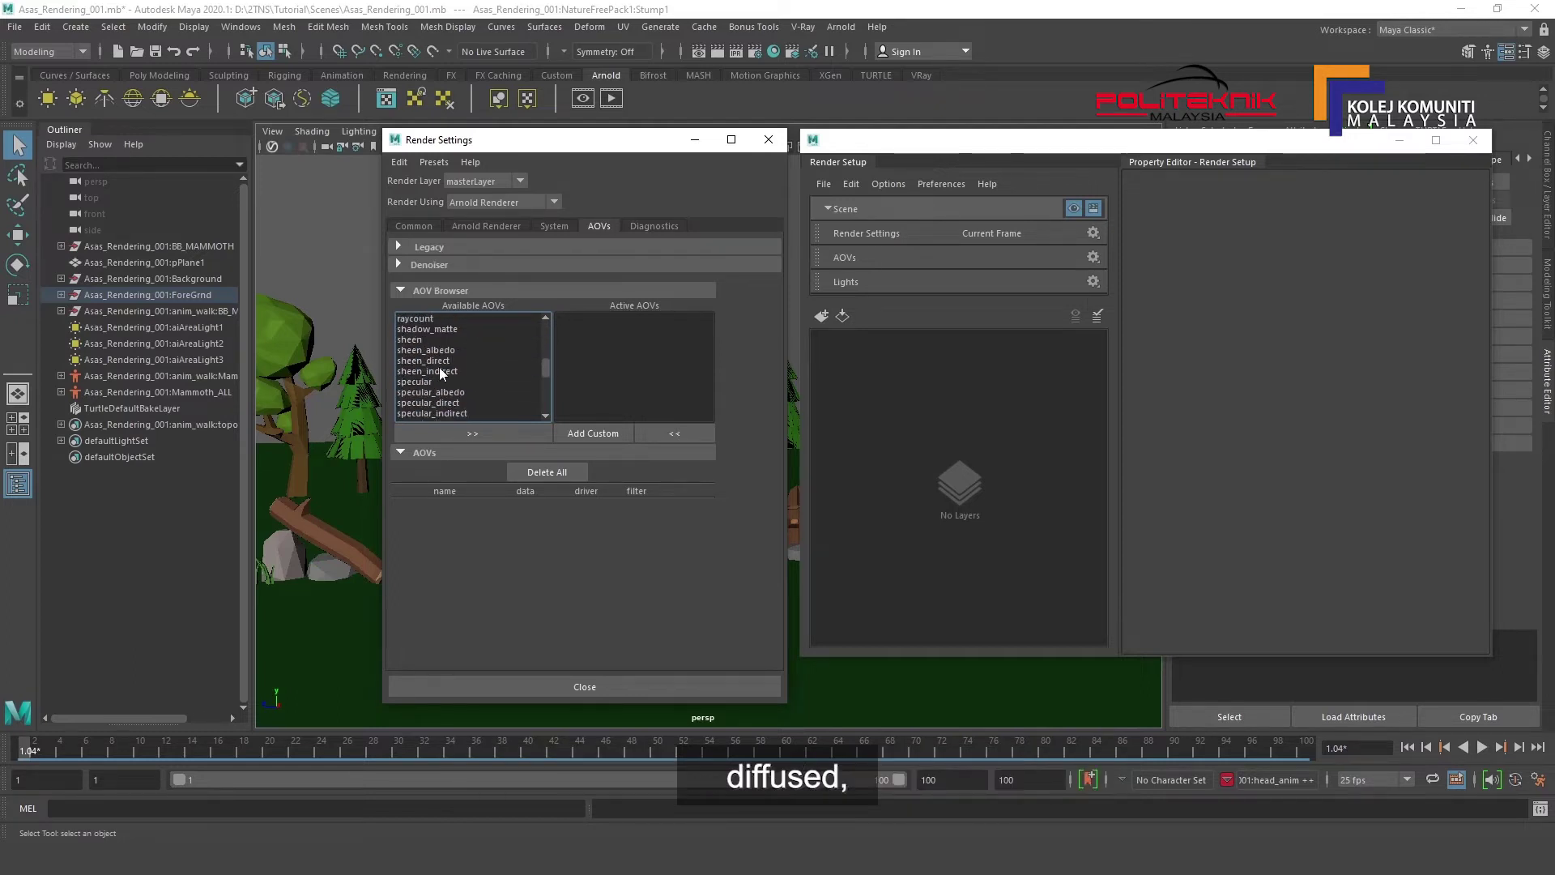
pyautogui.click(403, 382)
pyautogui.scroll(-4, 543, 378)
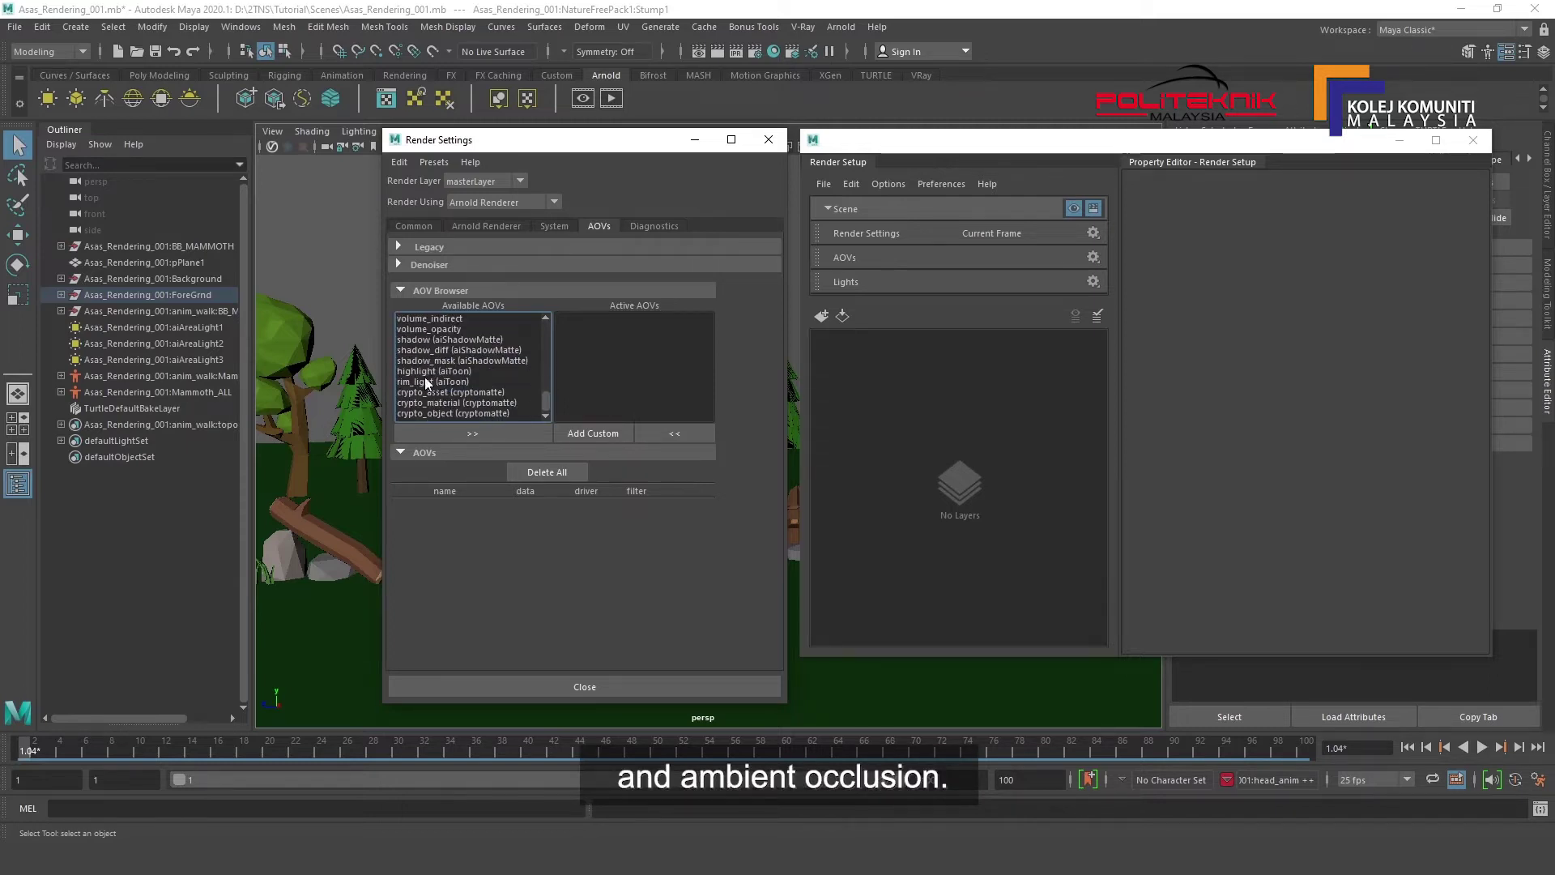
pyautogui.scroll(-1, 424, 377)
pyautogui.click(413, 403)
pyautogui.click(867, 282)
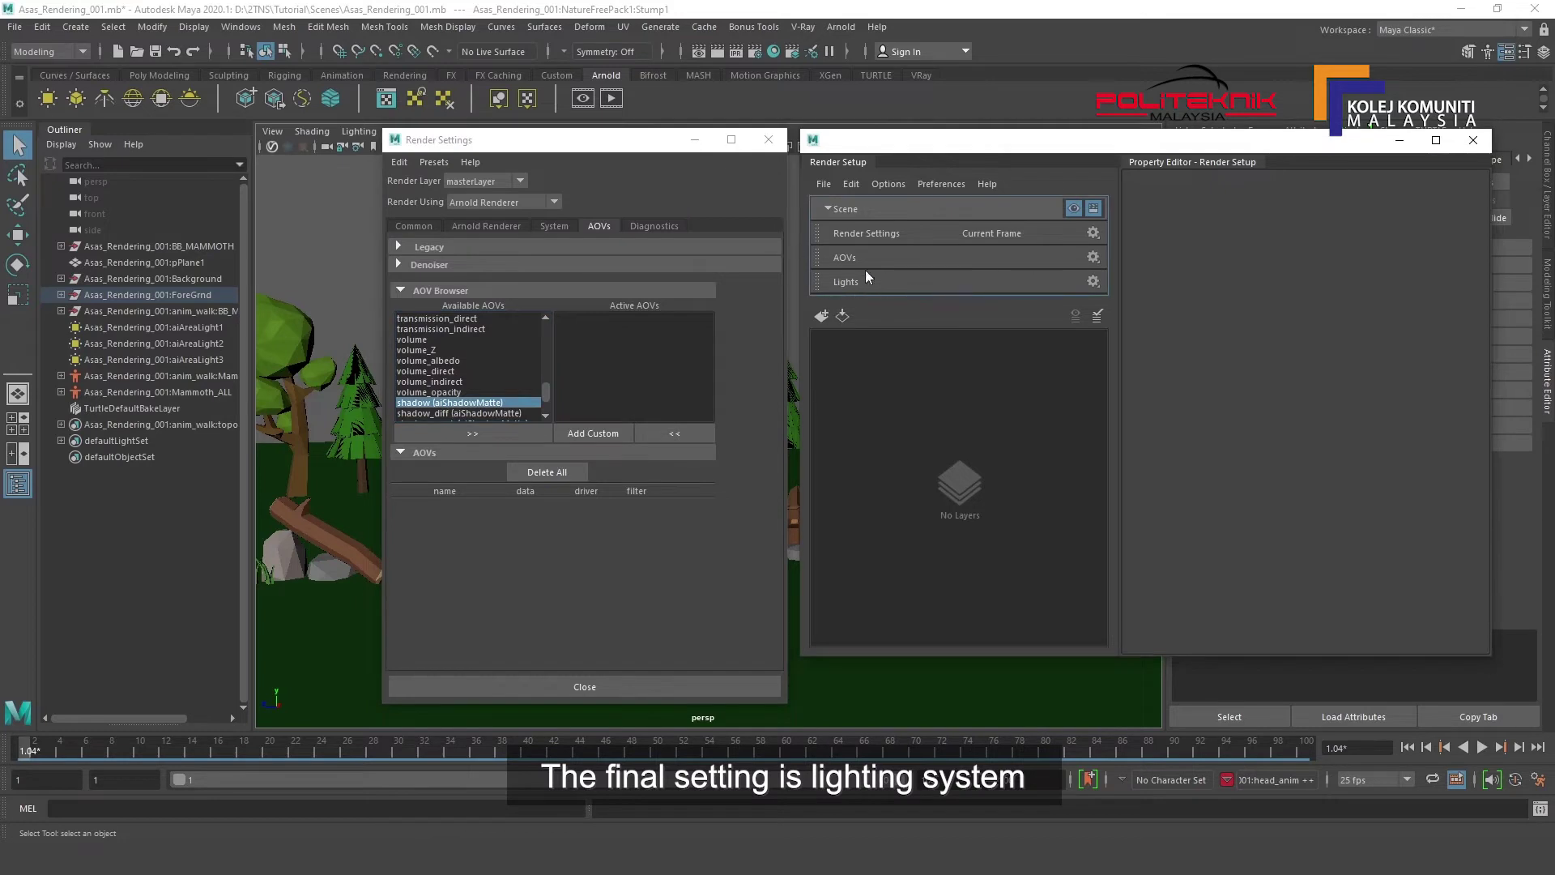
pyautogui.click(768, 140)
# Select aiAreaLight1 and examine the placement of the area light around the forest scene.
pyautogui.keyDown('alt'); pyautogui.moveTo(588, 279); pyautogui.dragTo(590, 243); pyautogui.keyUp('alt')
pyautogui.click(142, 328)
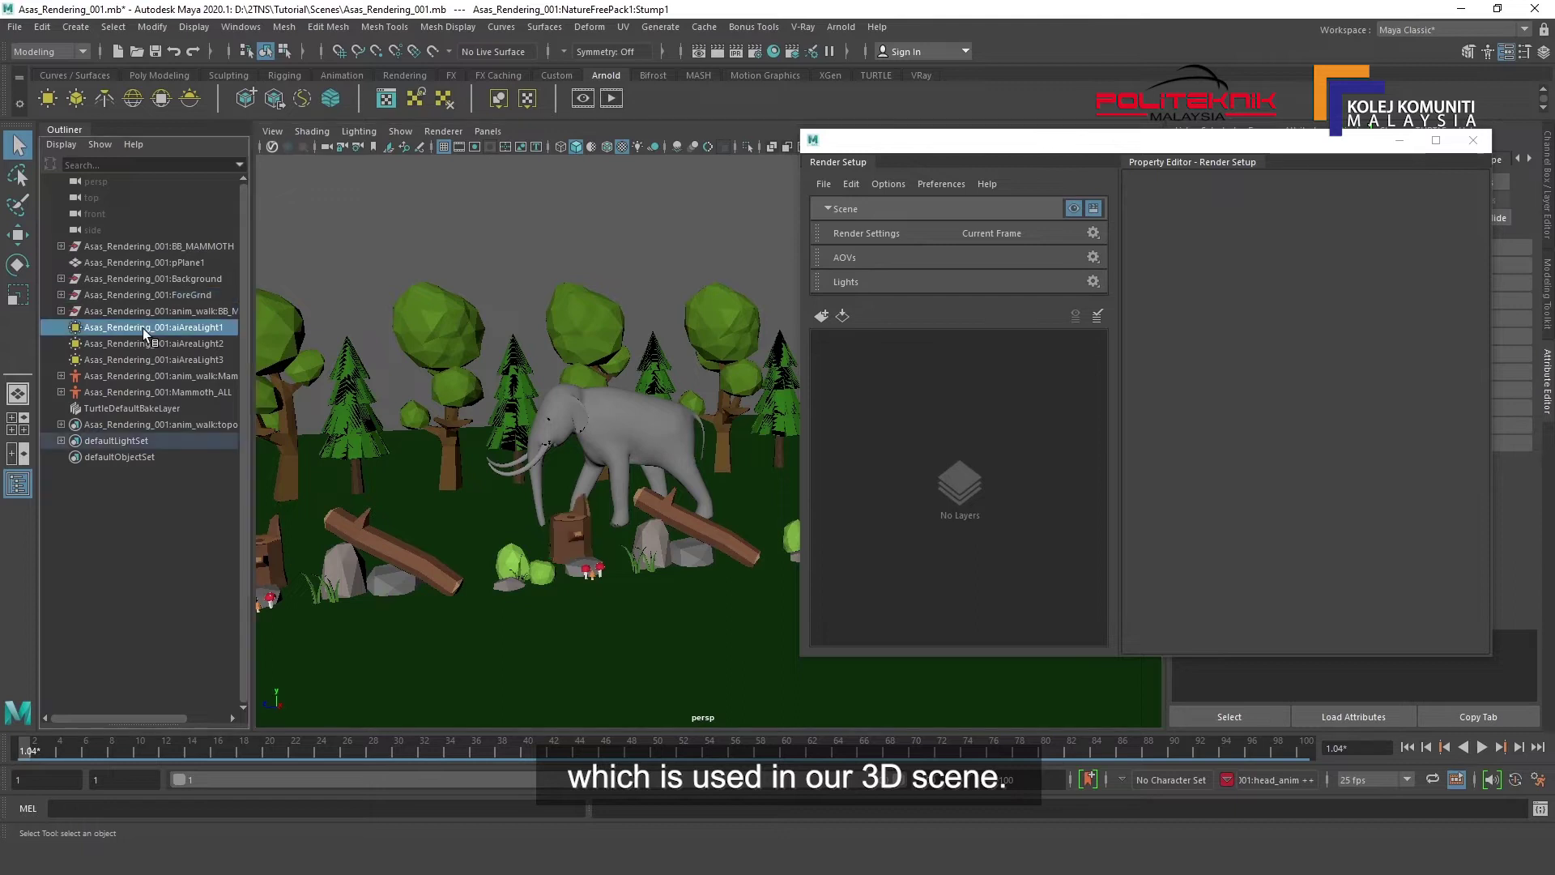
pyautogui.scroll(-5, 548, 321)
pyautogui.keyDown('alt'); pyautogui.moveTo(547, 320); pyautogui.dragTo(673, 349); pyautogui.keyUp('alt')
pyautogui.scroll(-5, 551, 329)
pyautogui.keyDown('alt'); pyautogui.moveTo(672, 349); pyautogui.dragTo(601, 323, button='middle'); pyautogui.keyUp('alt')
pyautogui.scroll(4, 611, 357)
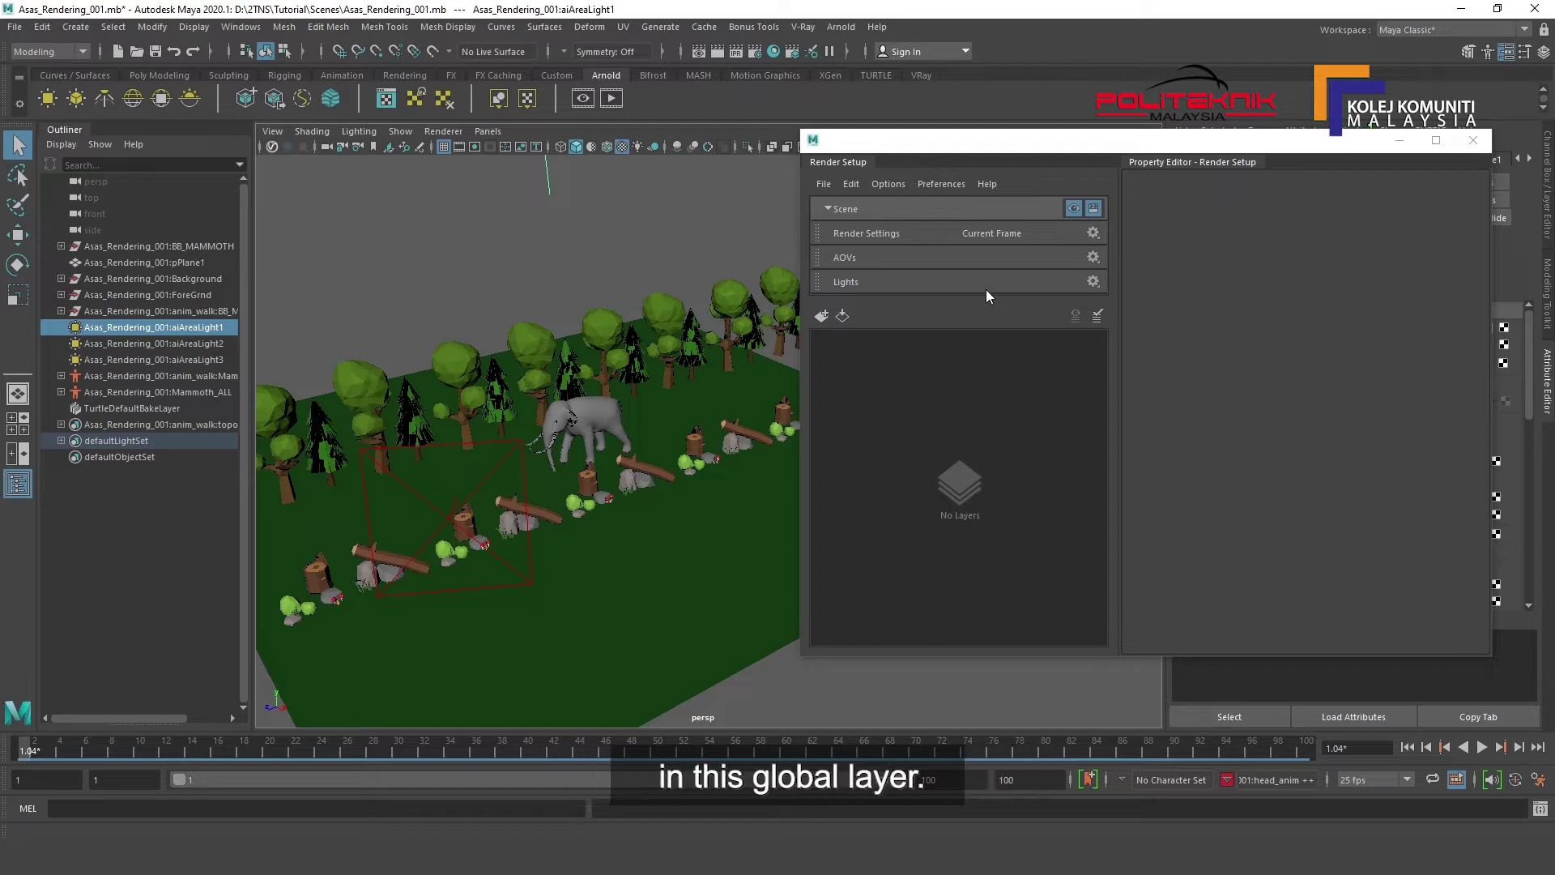
pyautogui.keyDown('alt'); pyautogui.moveTo(514, 330); pyautogui.dragTo(460, 488); pyautogui.keyUp('alt')
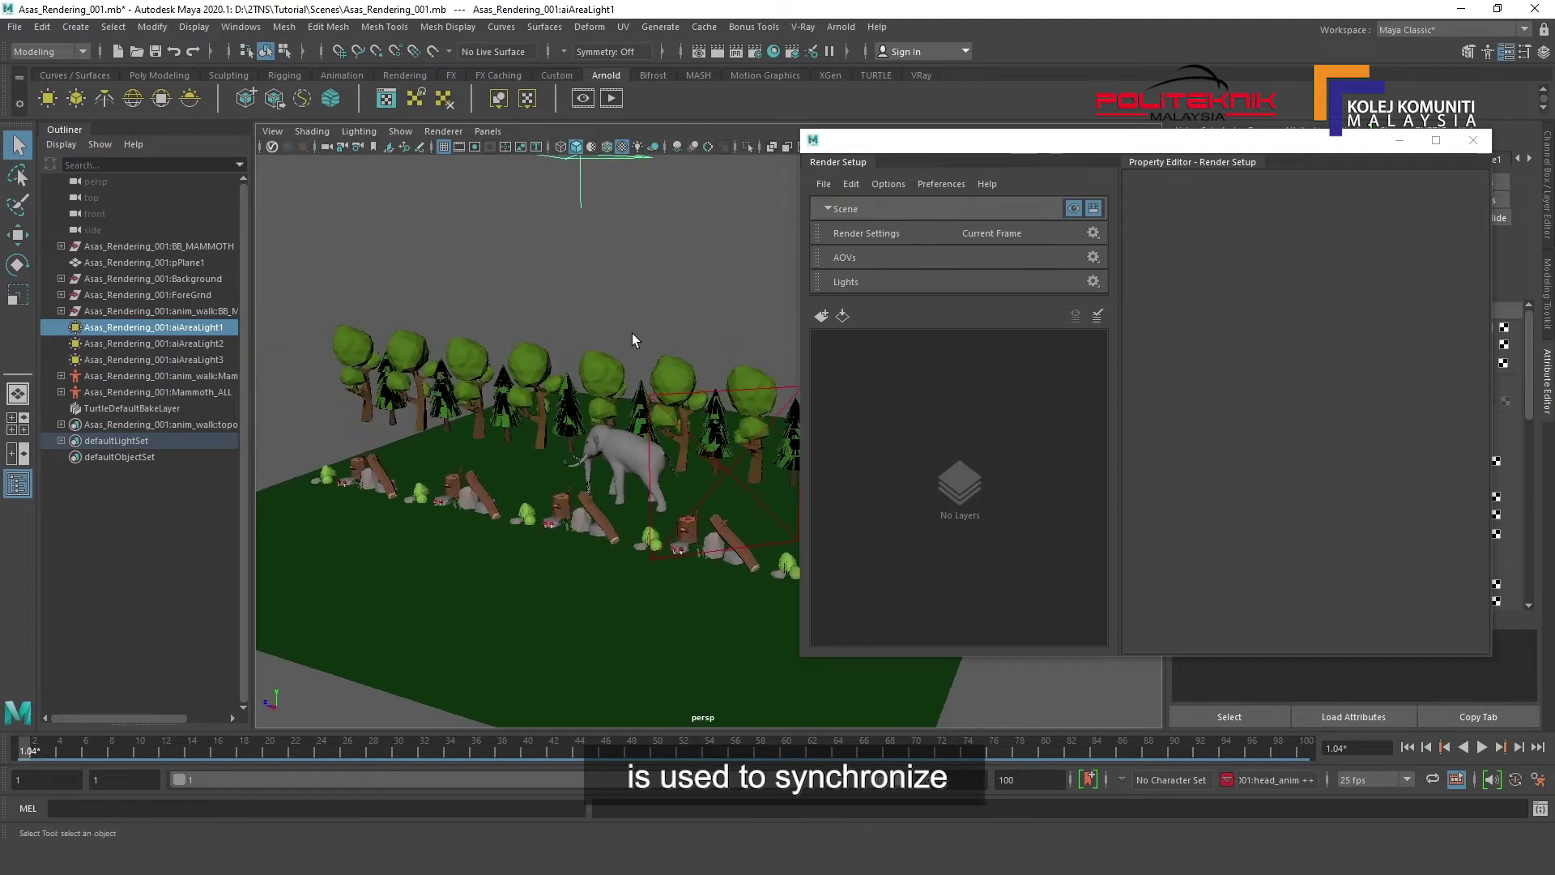
# Examine the scene's foreground and background objects up close, picking items such as the grass, log and pine tree.
pyautogui.keyDown('alt'); pyautogui.moveTo(577, 541); pyautogui.dragTo(751, 520); pyautogui.keyUp('alt')
pyautogui.scroll(3, 620, 517)
pyautogui.keyDown('alt'); pyautogui.moveTo(618, 492); pyautogui.dragTo(509, 407); pyautogui.keyUp('alt')
pyautogui.keyDown('alt'); pyautogui.moveTo(679, 517); pyautogui.dragTo(513, 518); pyautogui.keyUp('alt')
pyautogui.click(515, 498)
pyautogui.click(580, 458)
pyautogui.click(594, 544)
pyautogui.click(692, 534)
pyautogui.click(660, 559)
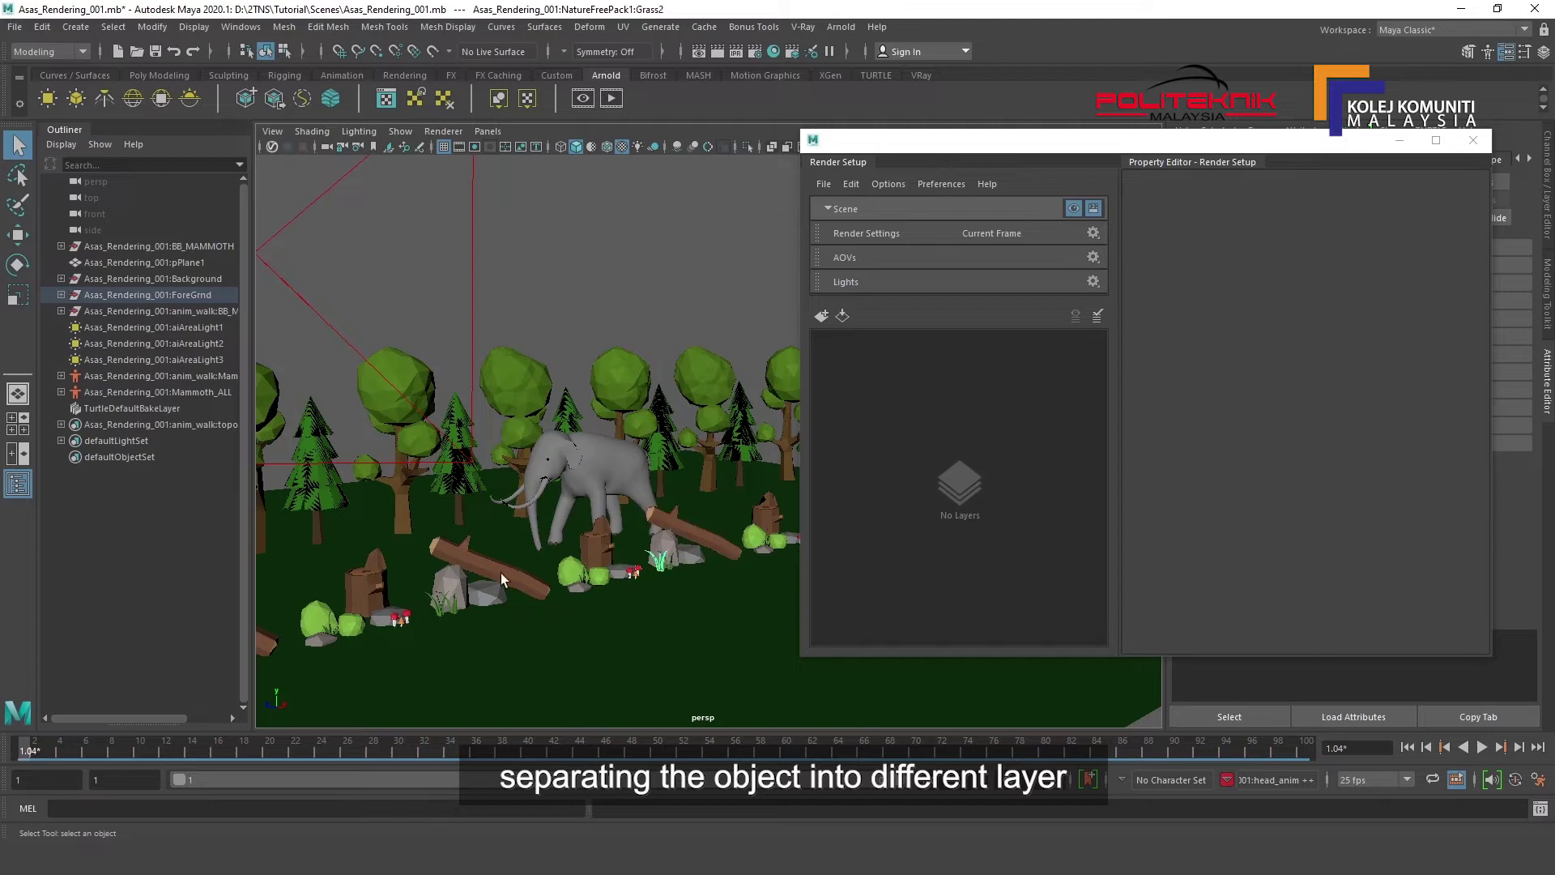
pyautogui.click(502, 579)
pyautogui.click(478, 463)
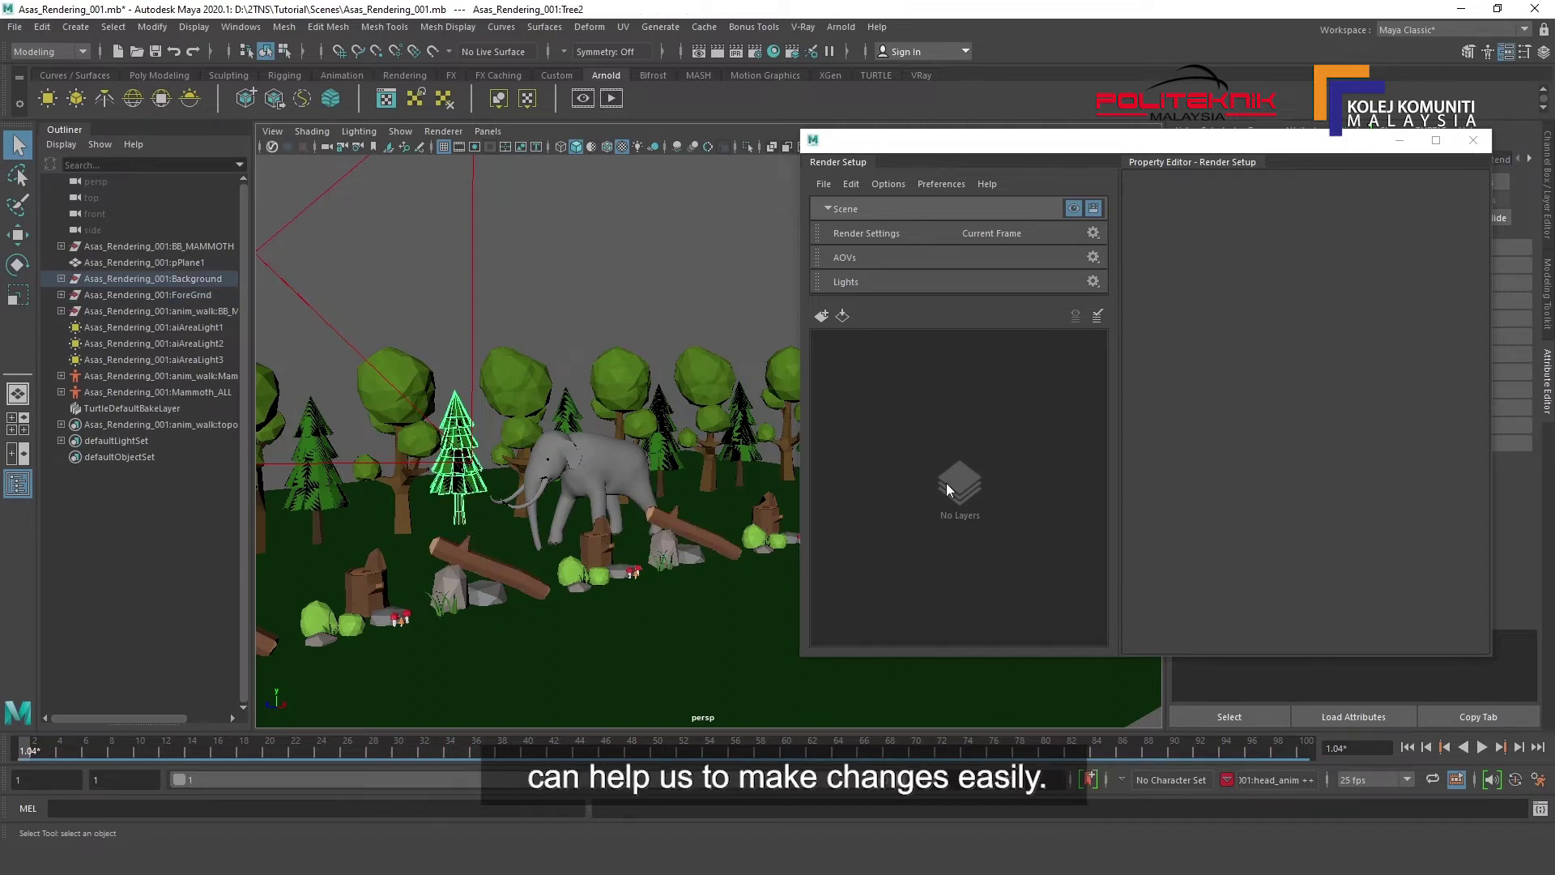
pyautogui.keyDown('alt'); pyautogui.moveTo(616, 486); pyautogui.dragTo(533, 502); pyautogui.keyUp('alt')
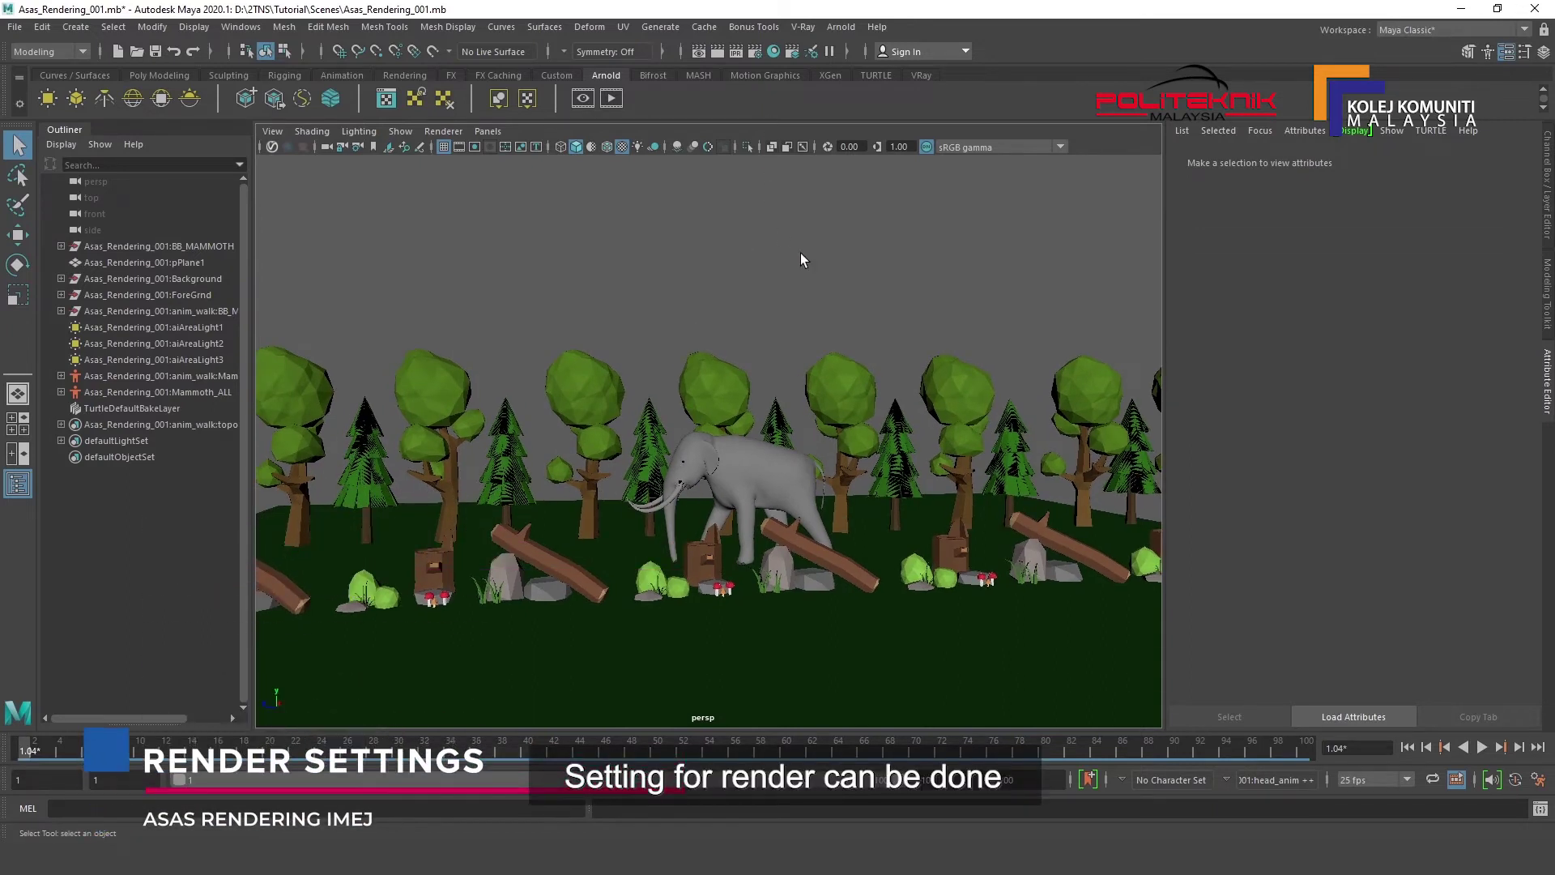
# Open the Render Settings and review the common file output, frame range, renderable camera and image size options.
pyautogui.click(754, 55)
pyautogui.moveTo(962, 119); pyautogui.dragTo(1004, 123)
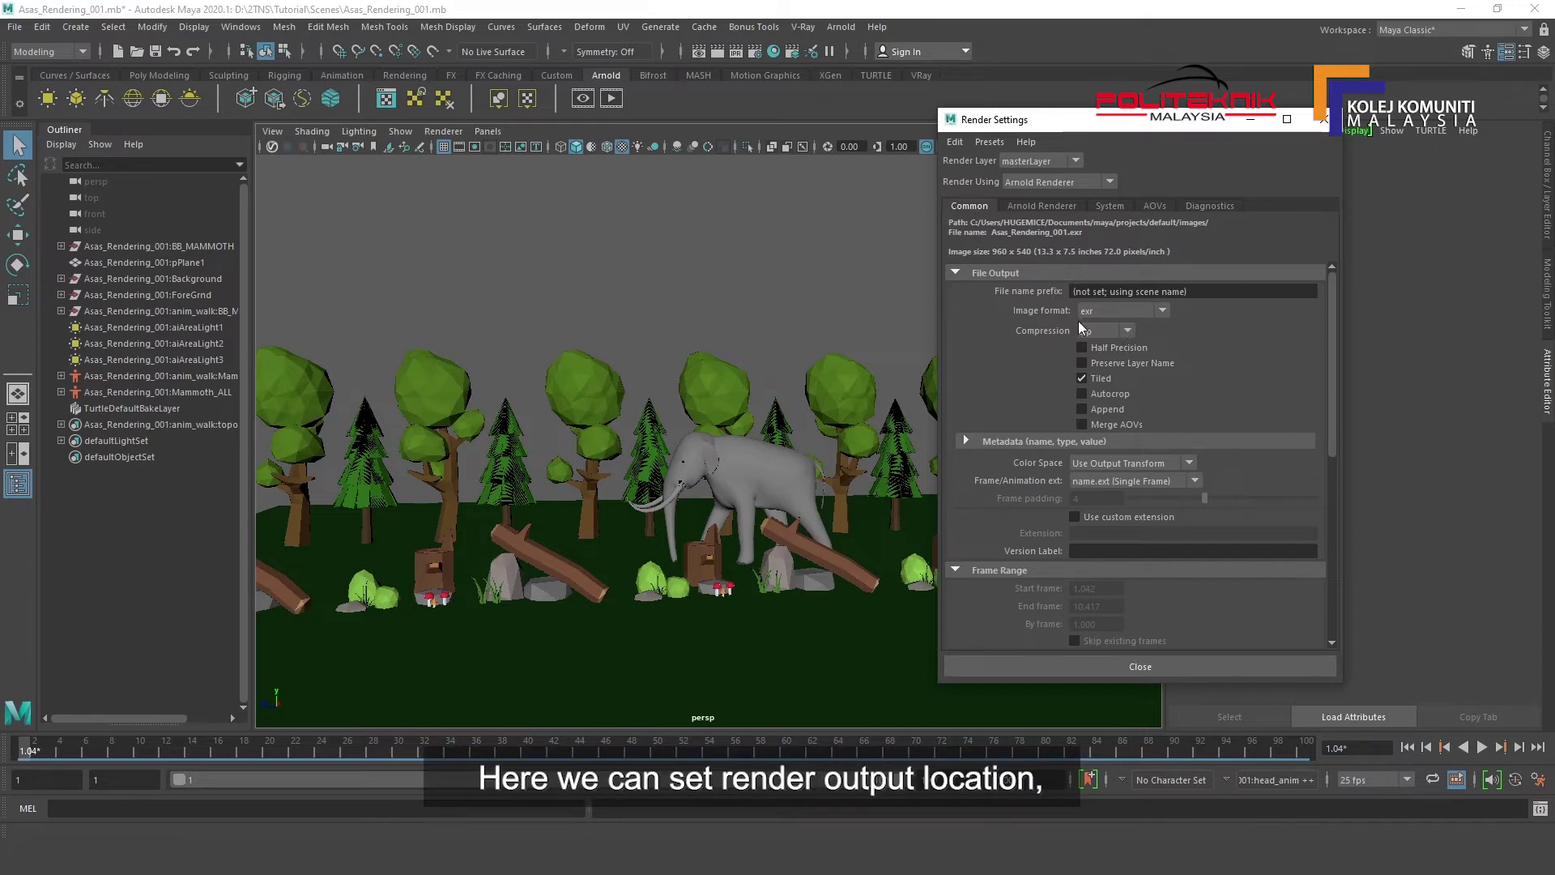
pyautogui.scroll(-3, 1074, 444)
pyautogui.scroll(-4, 1098, 482)
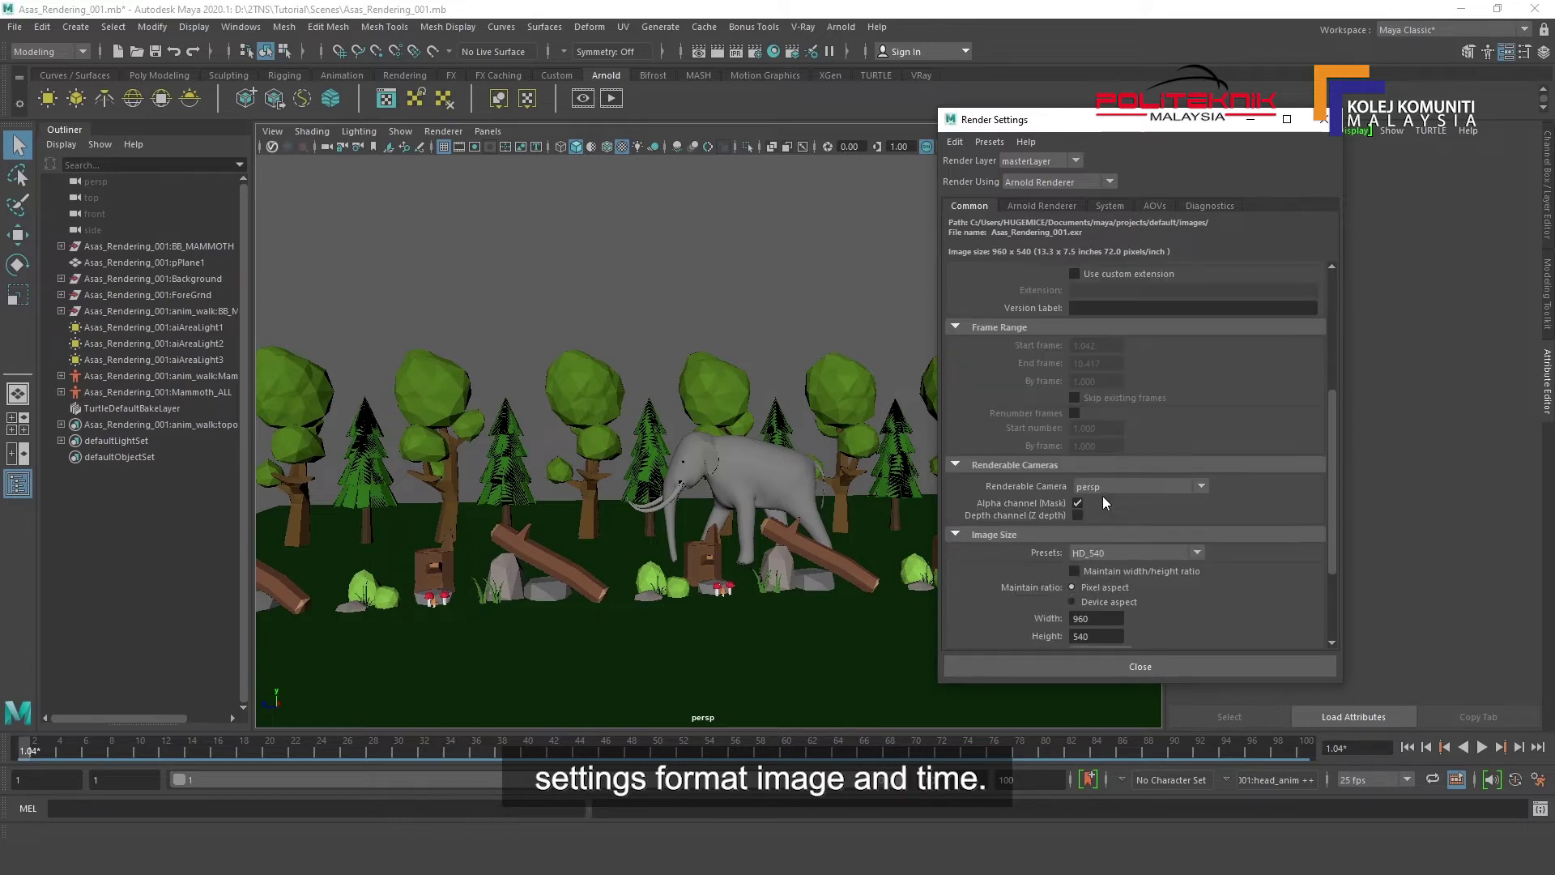
pyautogui.scroll(-4, 1114, 531)
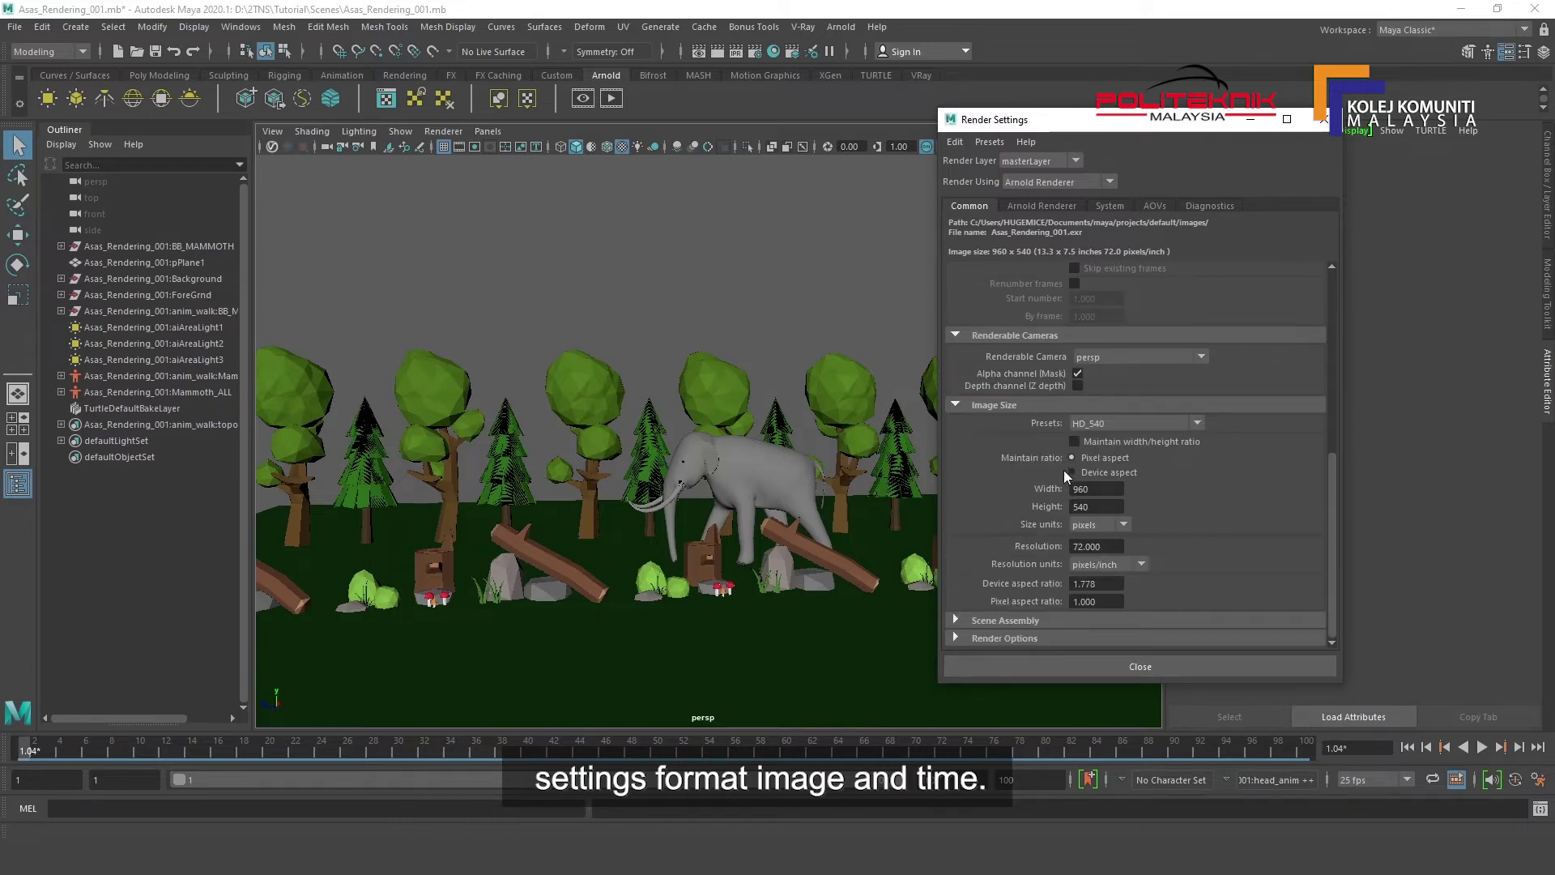
pyautogui.scroll(10, 1063, 470)
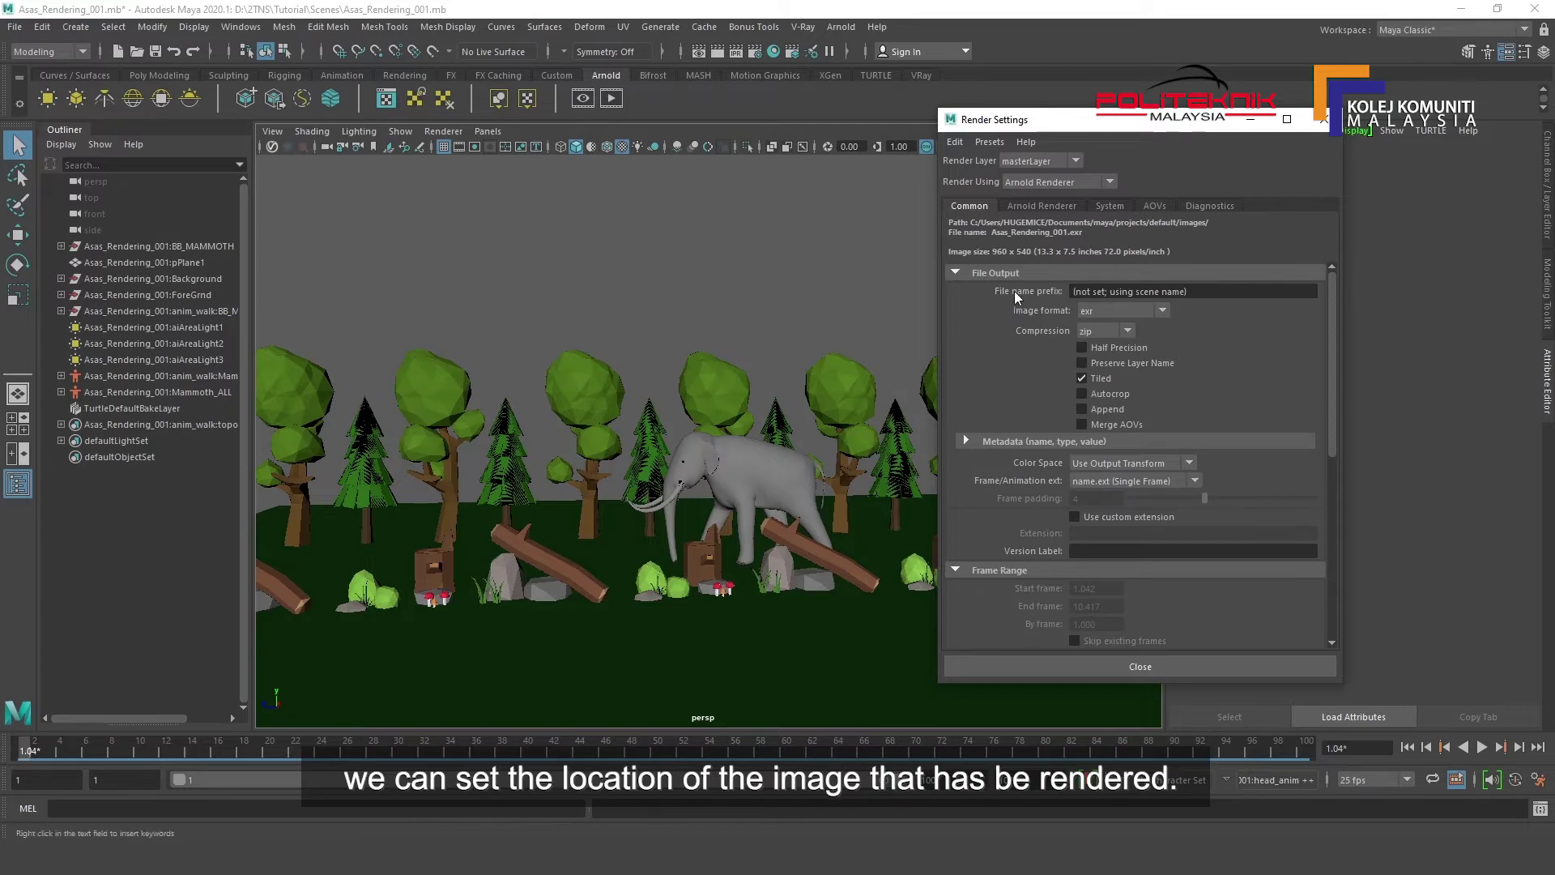
# Set the render file name prefix to <Scene>/<RenderLayer>/<Camera> using the scene, layer and camera name keywords.
pyautogui.rightClick(1252, 293)
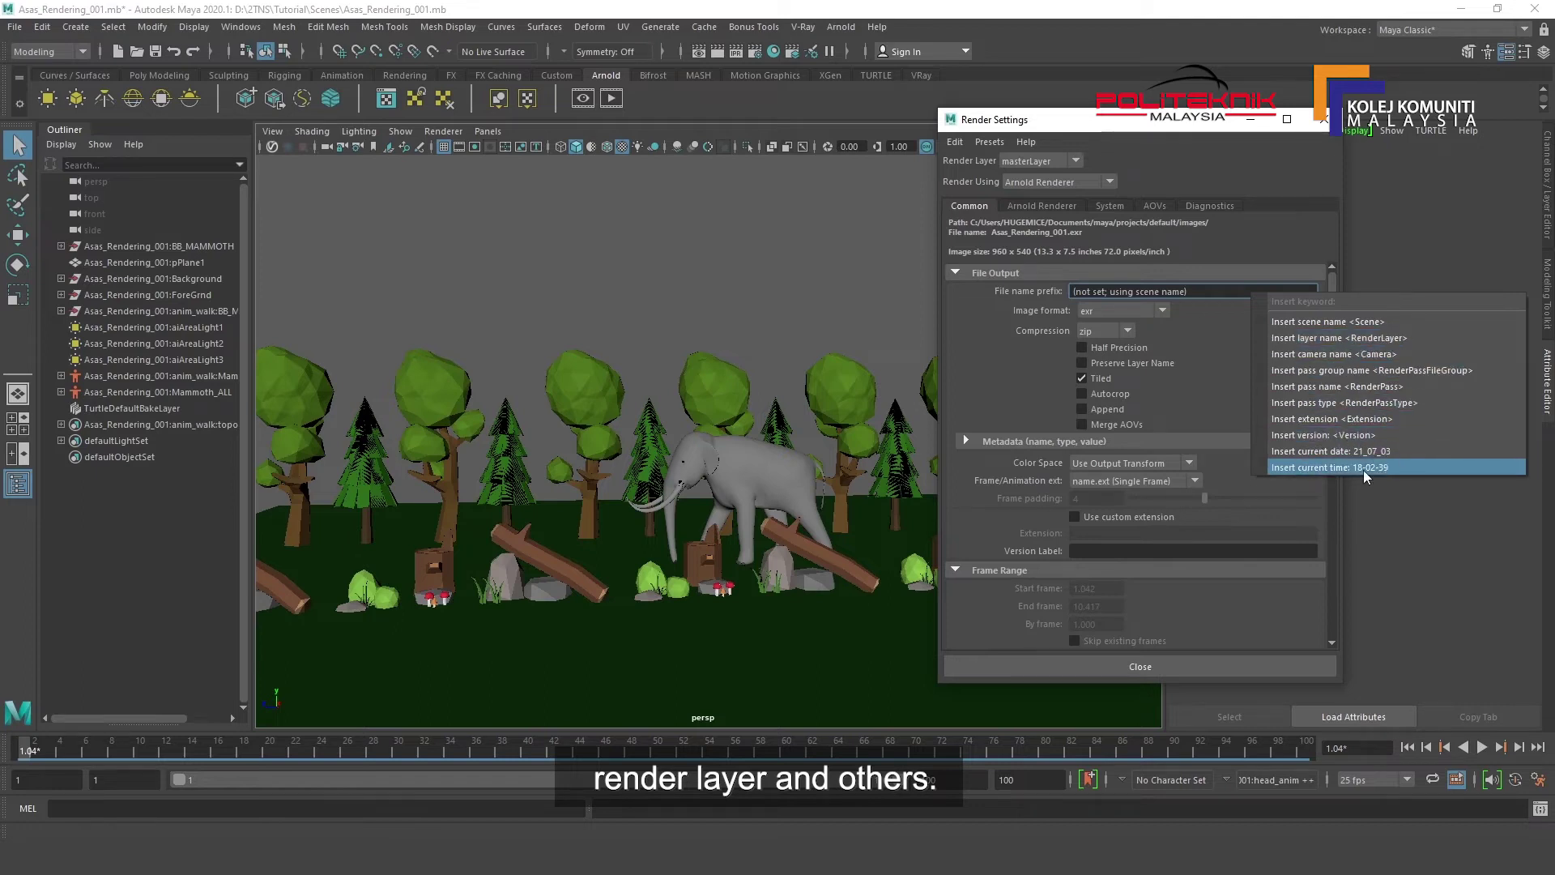
pyautogui.click(1027, 374)
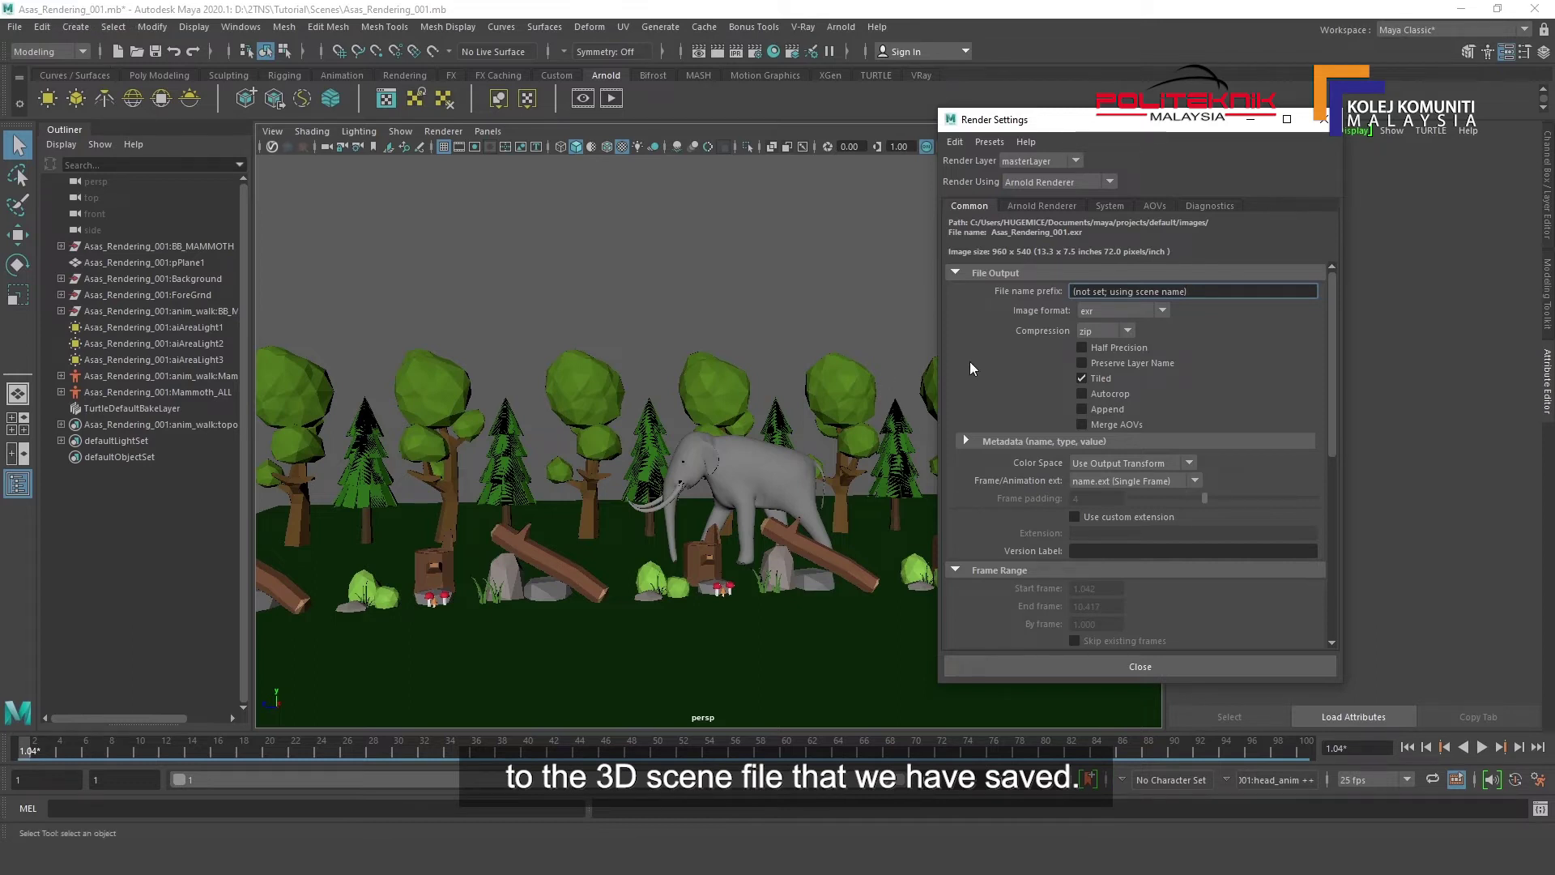
pyautogui.rightClick(1210, 292)
pyautogui.click(1246, 324)
pyautogui.write('/')
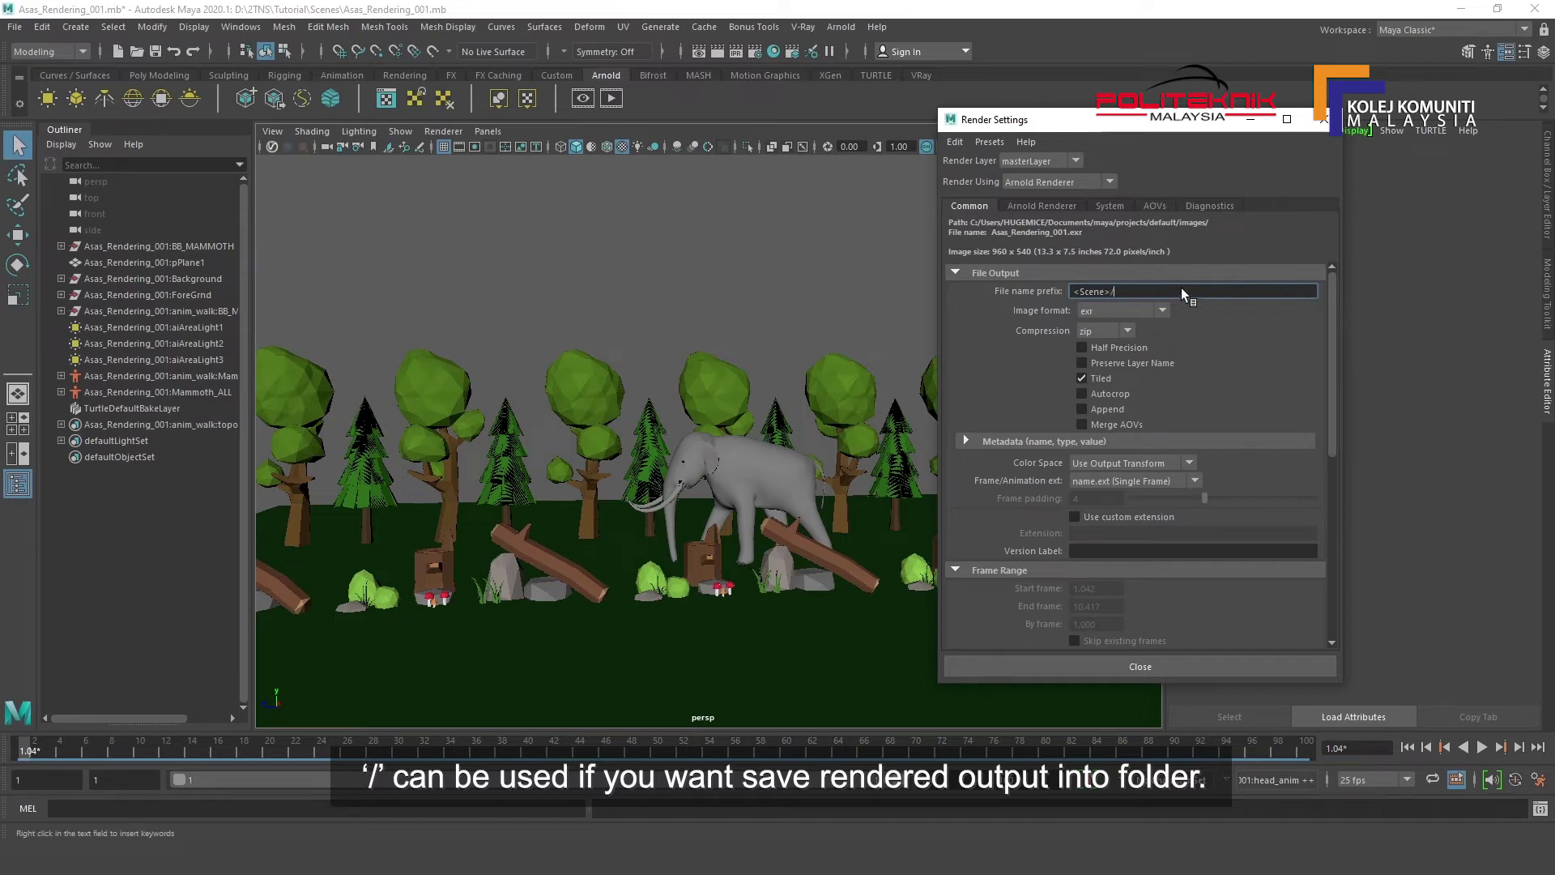
pyautogui.rightClick(1181, 292)
pyautogui.click(1226, 338)
pyautogui.write('/')
pyautogui.rightClick(1208, 290)
pyautogui.click(1231, 353)
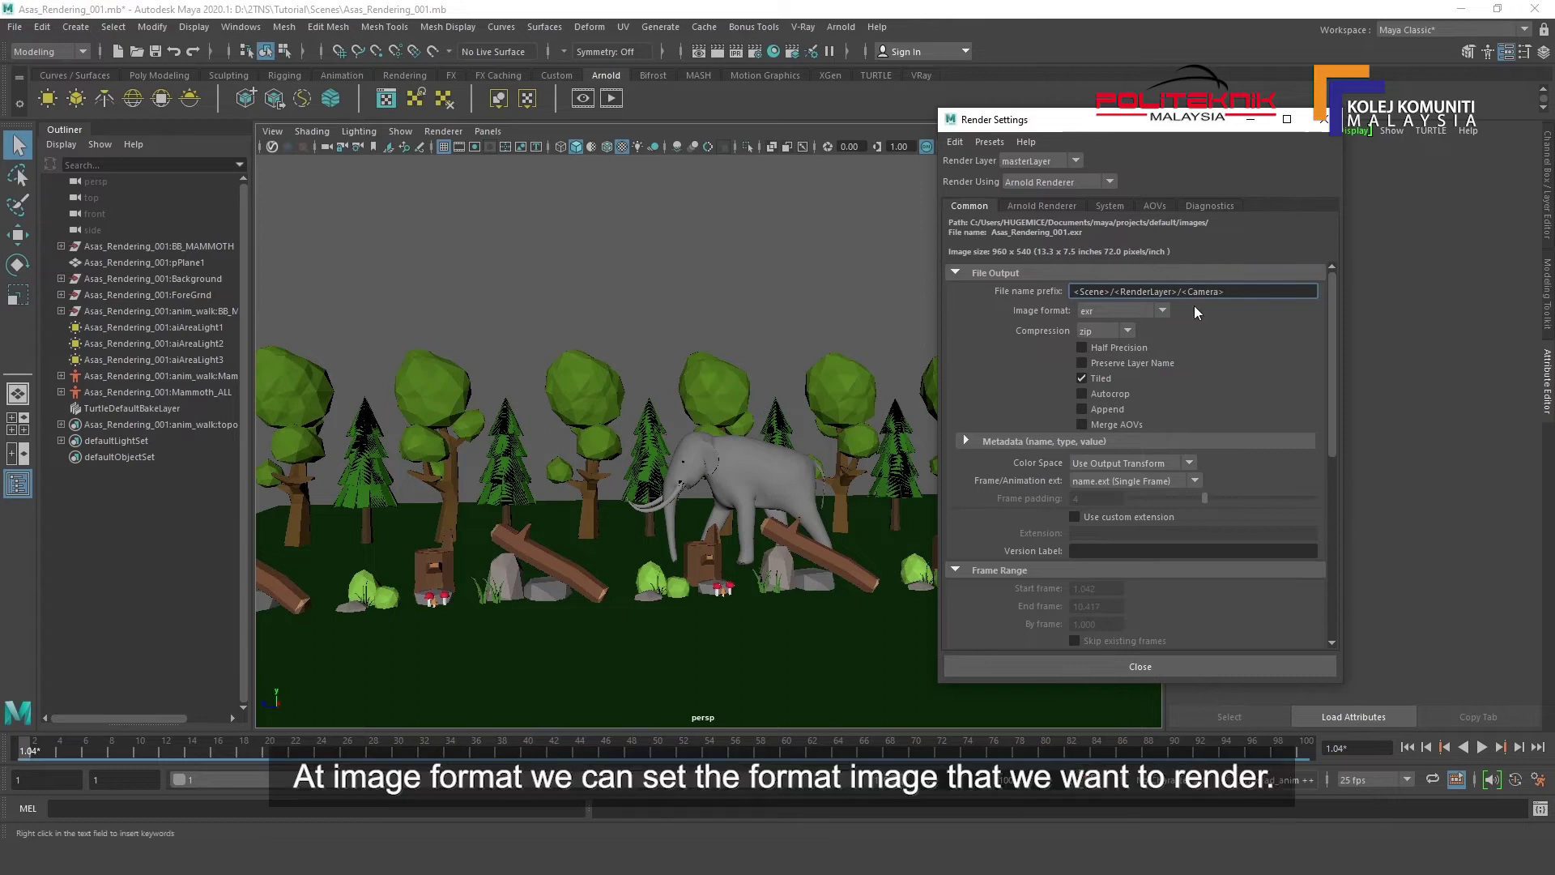
pyautogui.scroll(-3, 1196, 360)
pyautogui.scroll(2, 1195, 366)
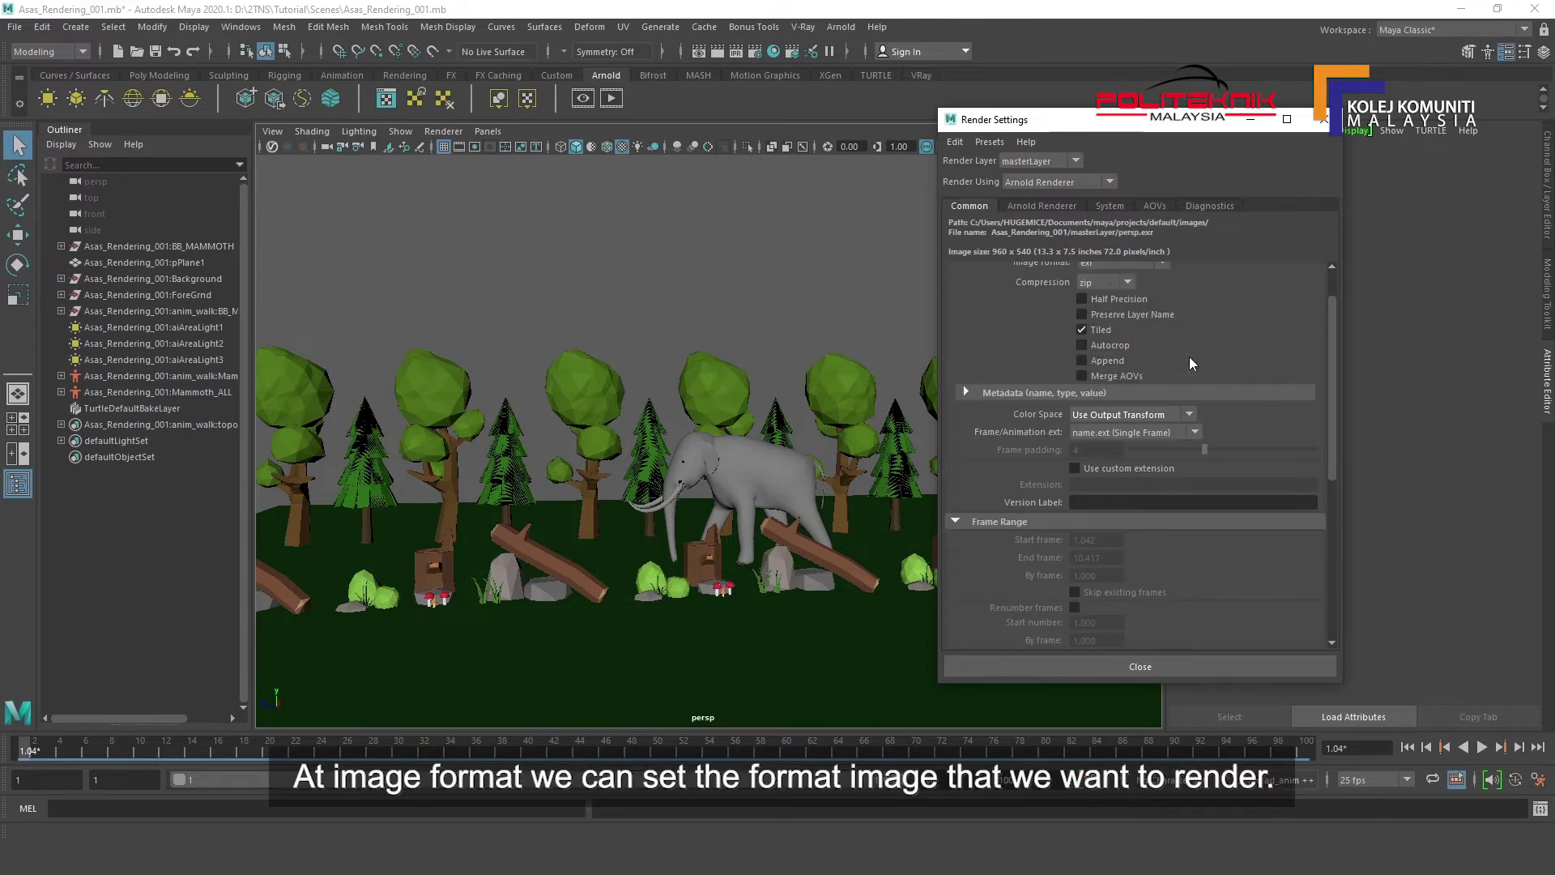
# Review the image formats available for the render's file output, such as jpeg, png, tif and exr.
pyautogui.scroll(1, 1126, 289)
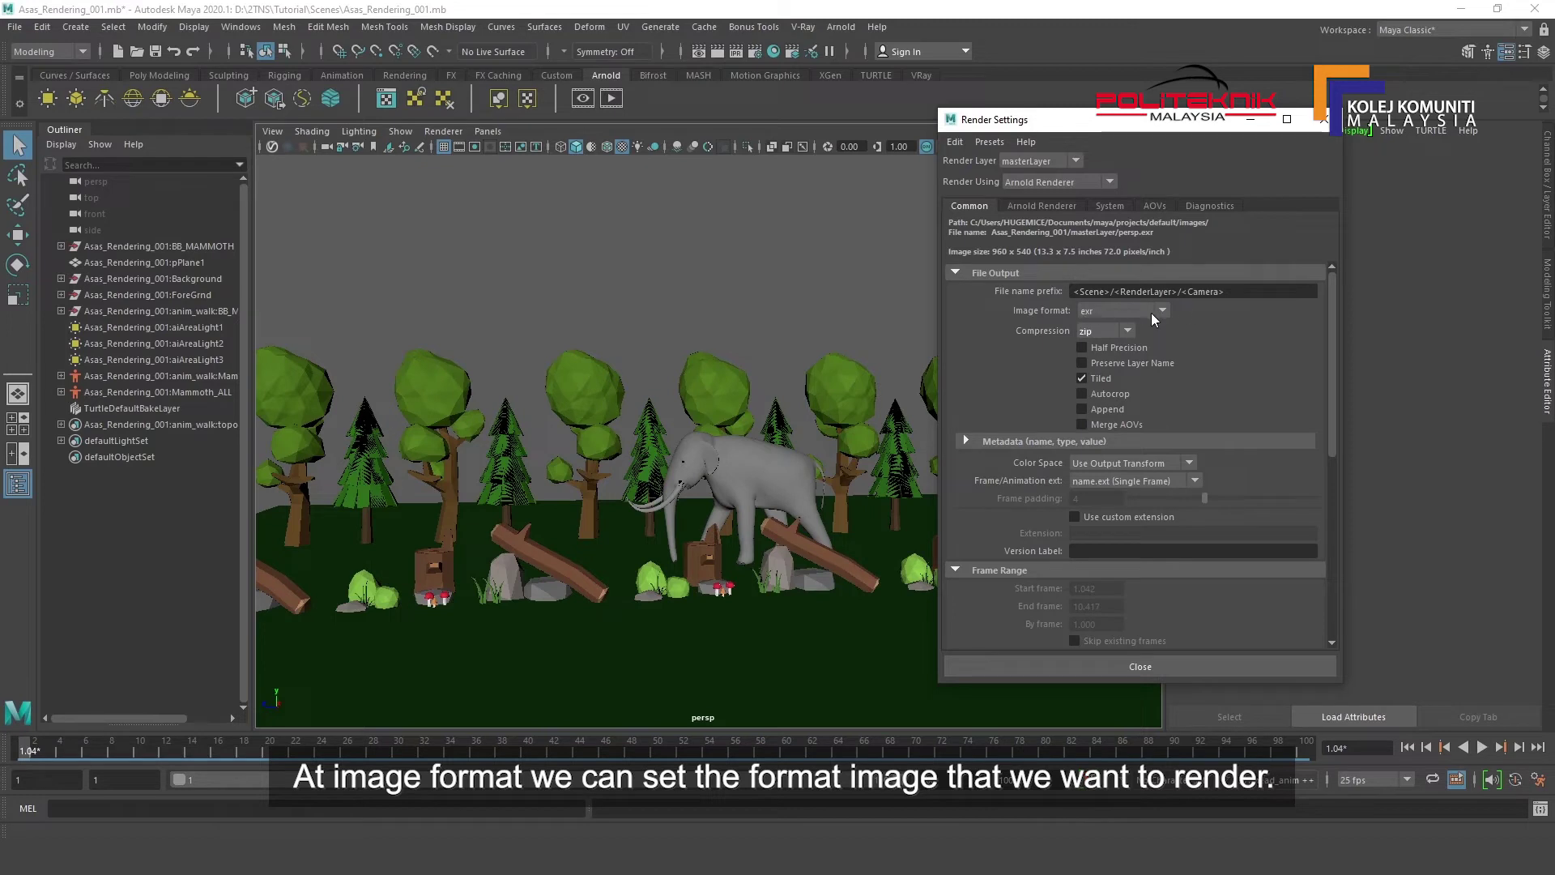
pyautogui.click(1150, 312)
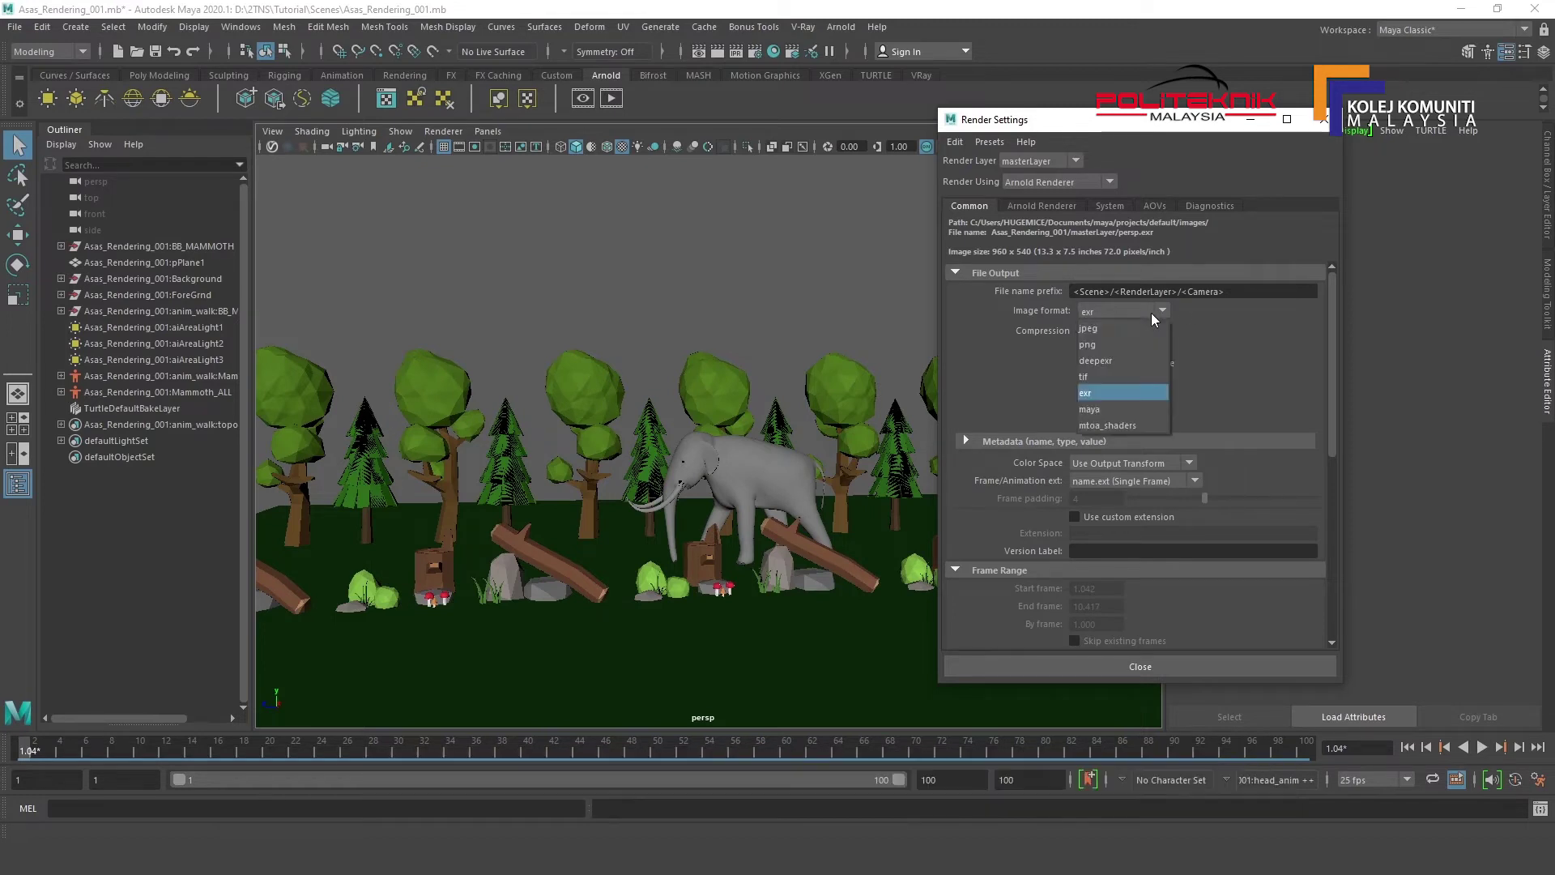
pyautogui.click(1123, 377)
# Review the Renderable Camera setting and the viewport's perspective camera and camera view options.
pyautogui.scroll(-3, 1181, 345)
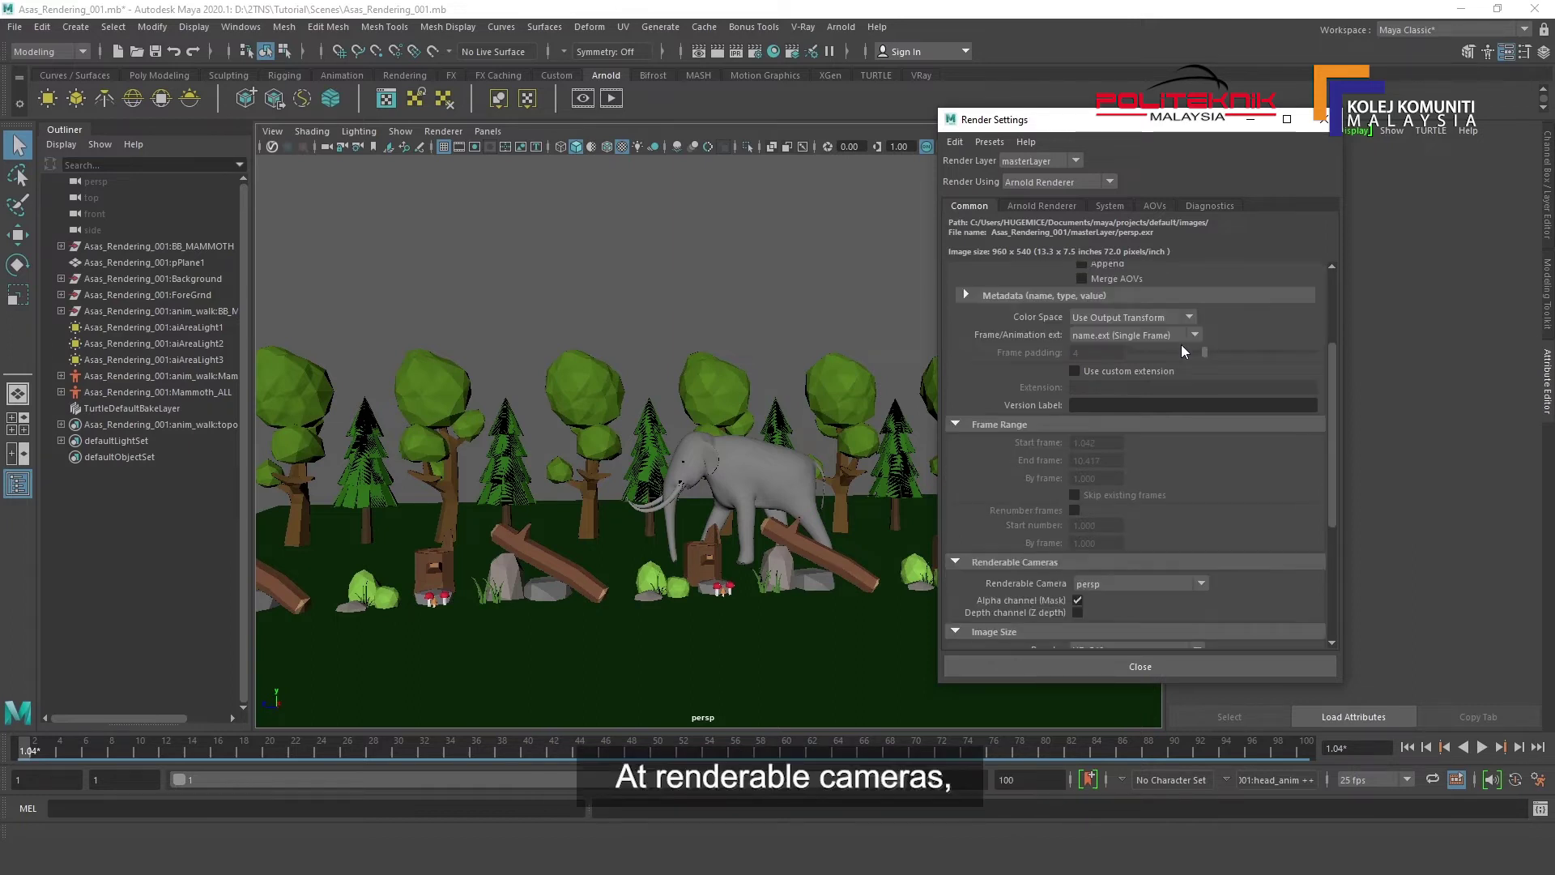
pyautogui.scroll(-5, 1181, 343)
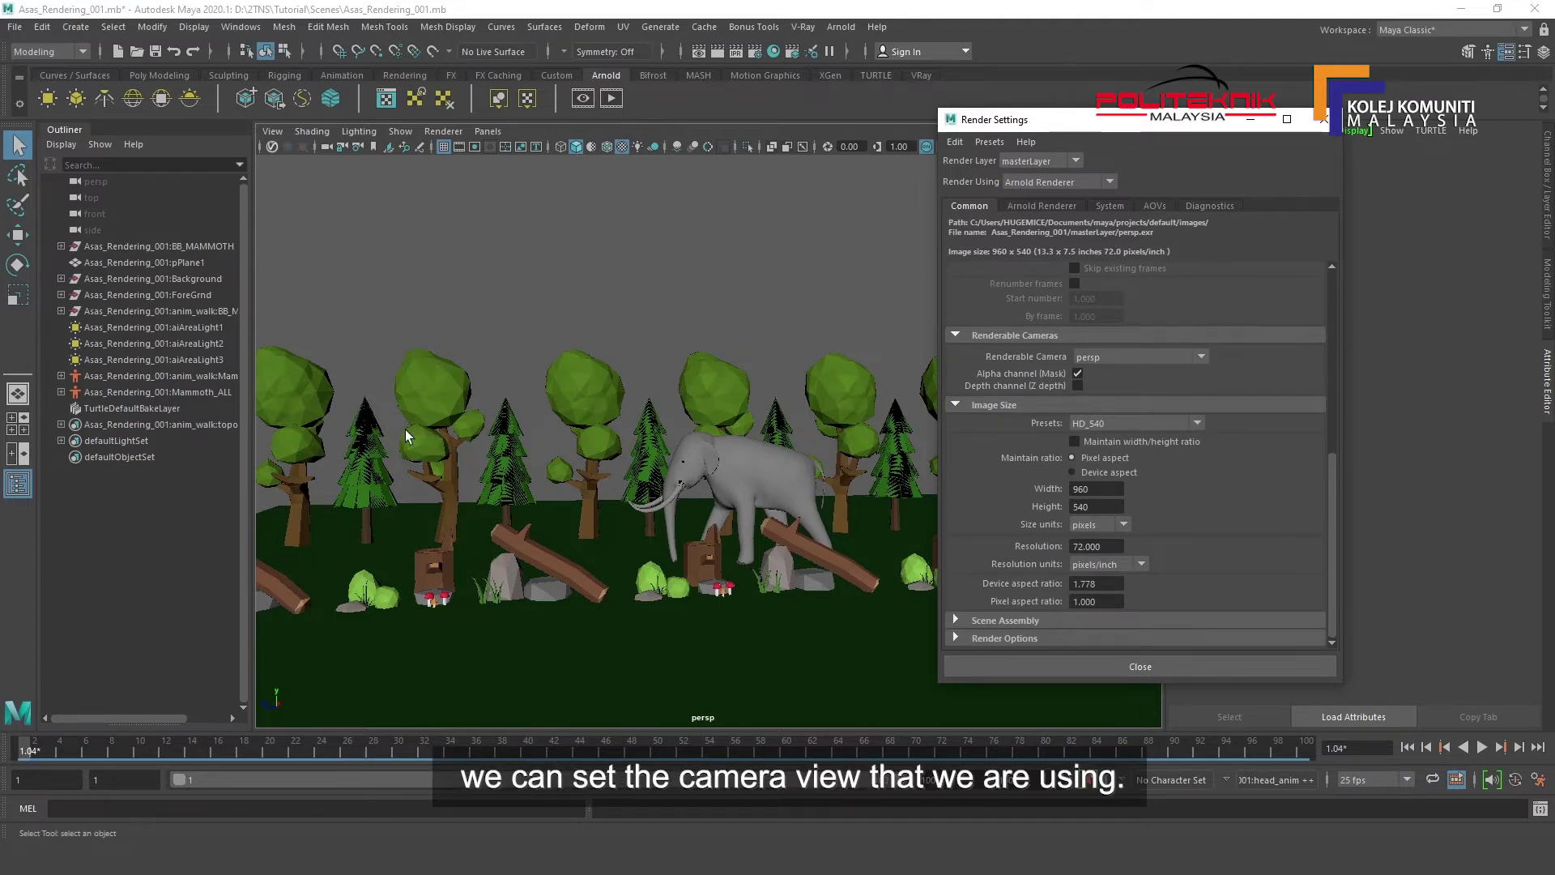
pyautogui.moveTo(1073, 112); pyautogui.dragTo(1075, 135)
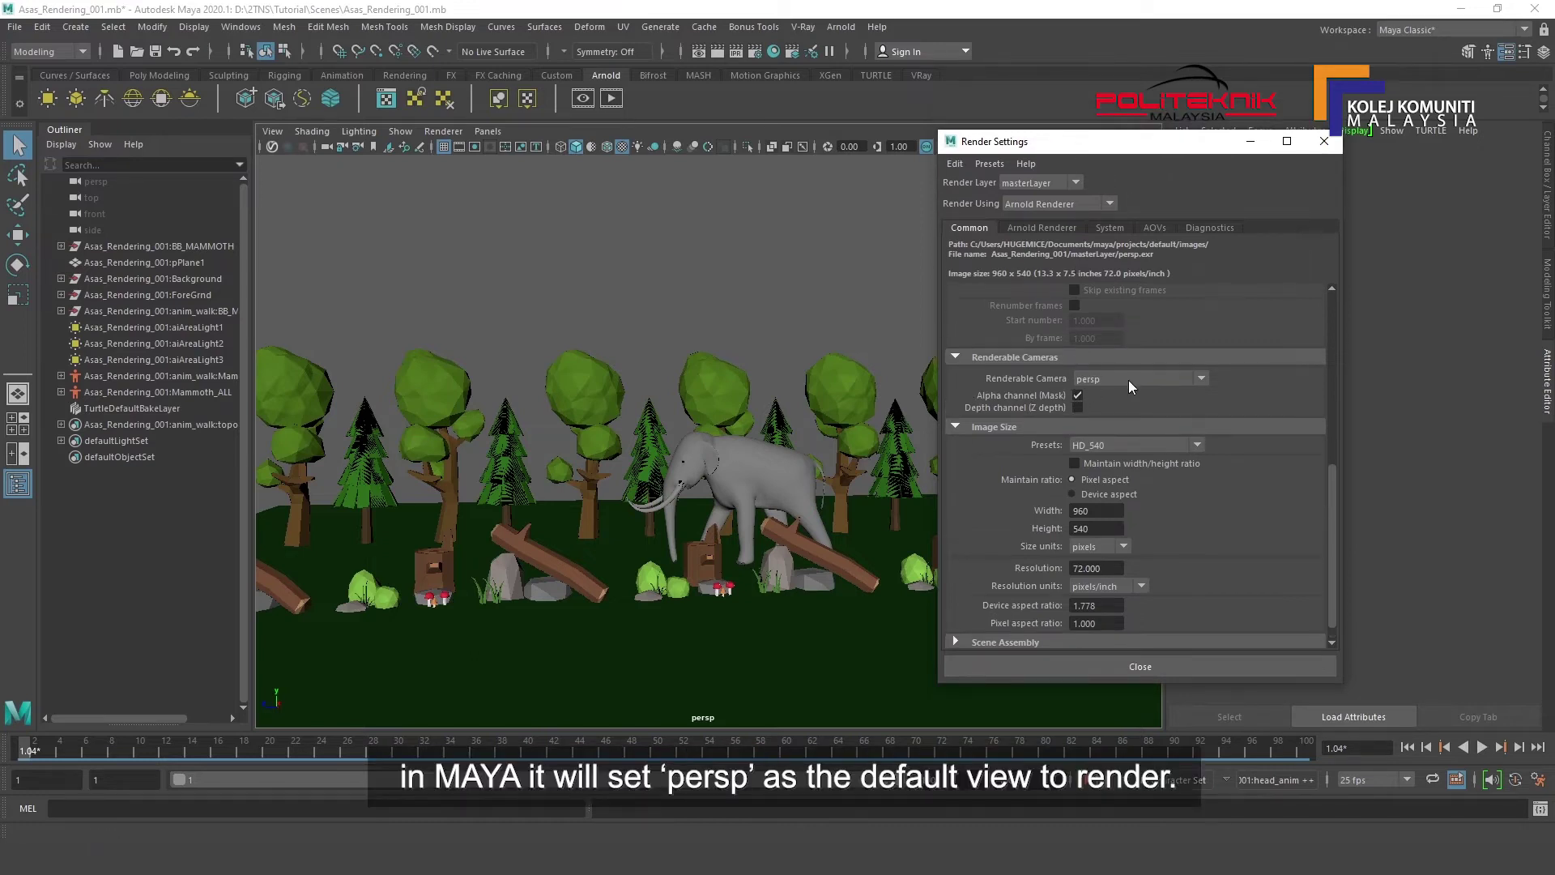
pyautogui.click(486, 131)
pyautogui.moveTo(567, 147)
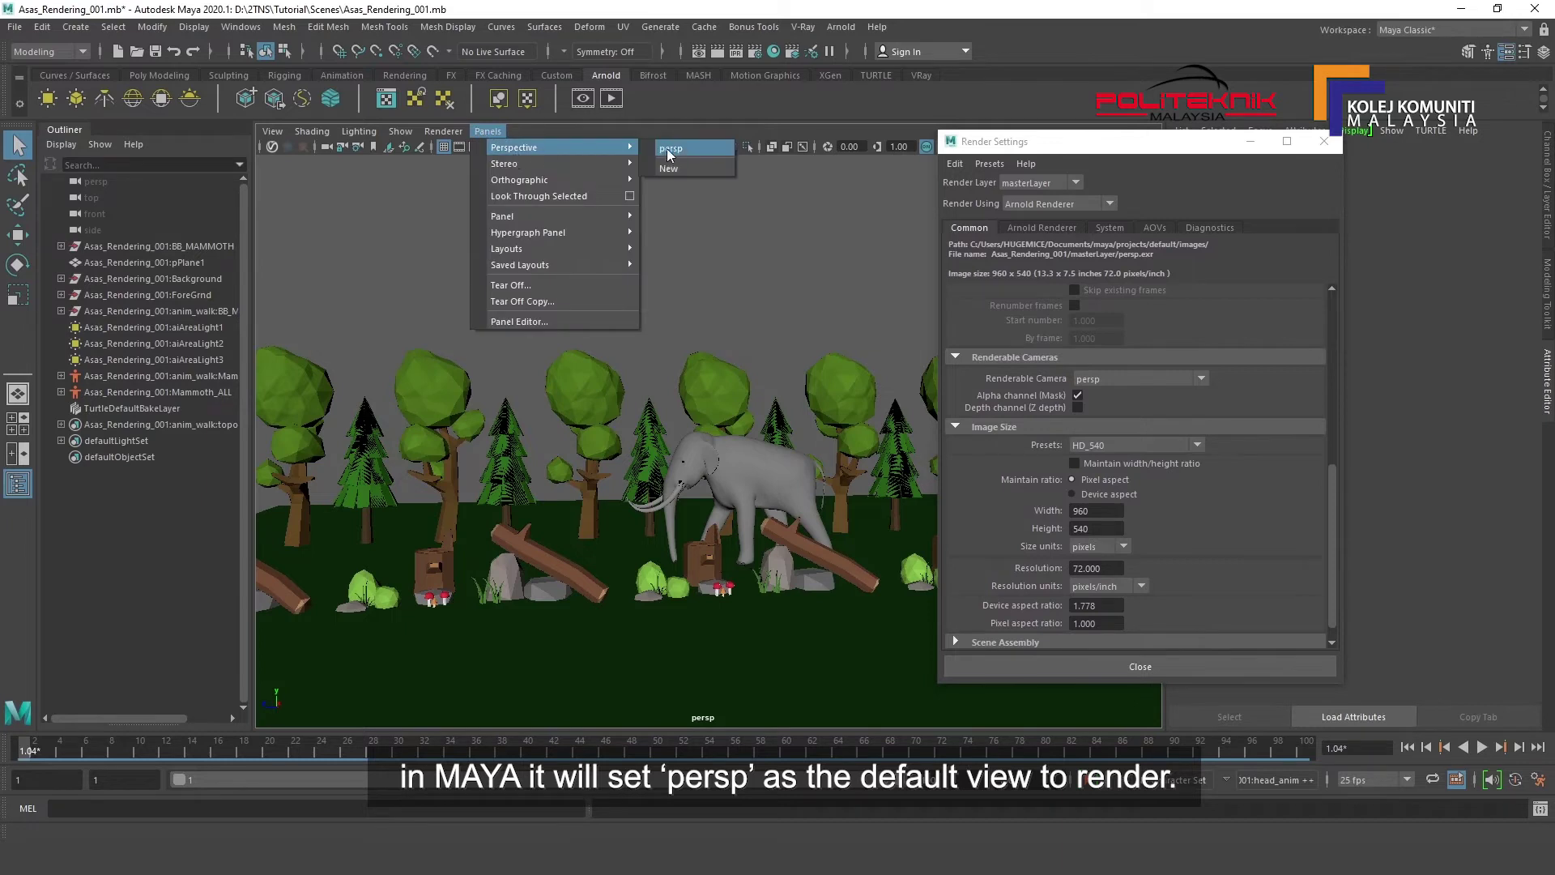
pyautogui.click(698, 152)
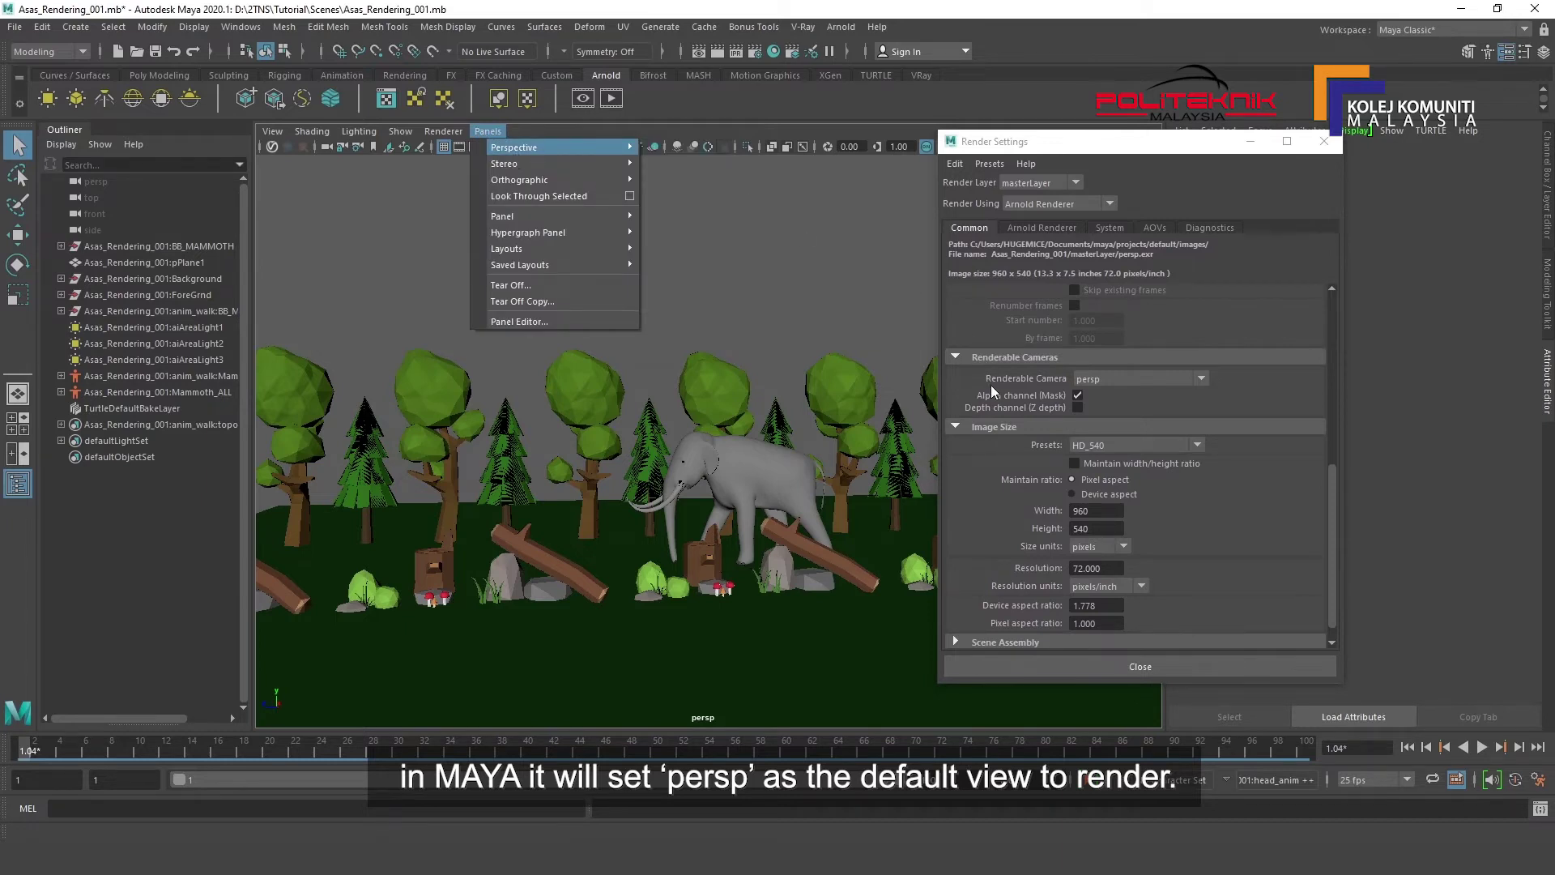
pyautogui.click(272, 131)
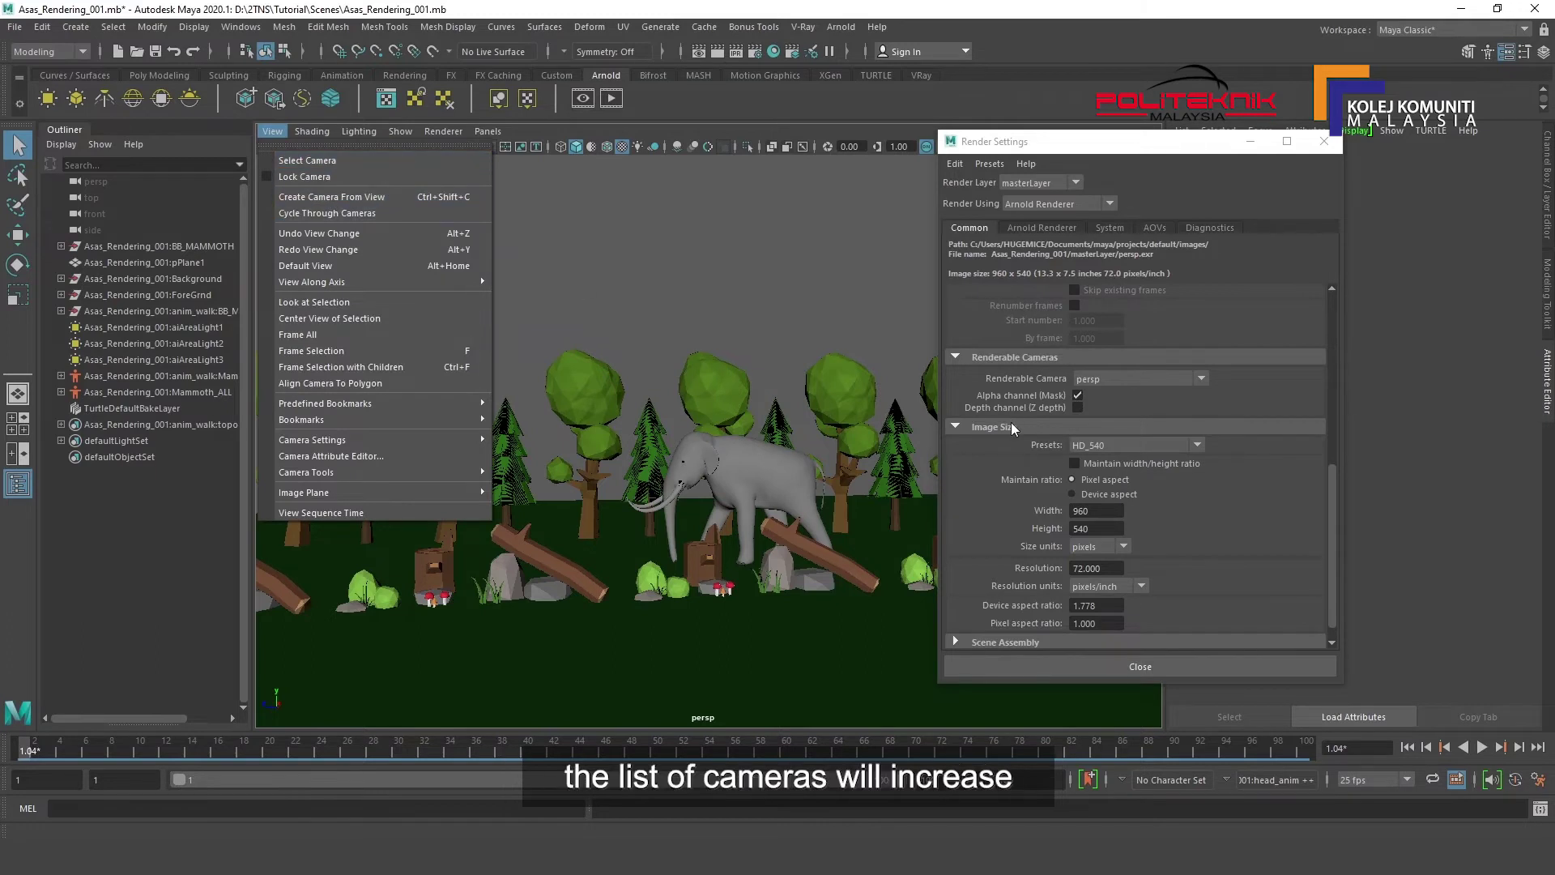
pyautogui.click(1025, 390)
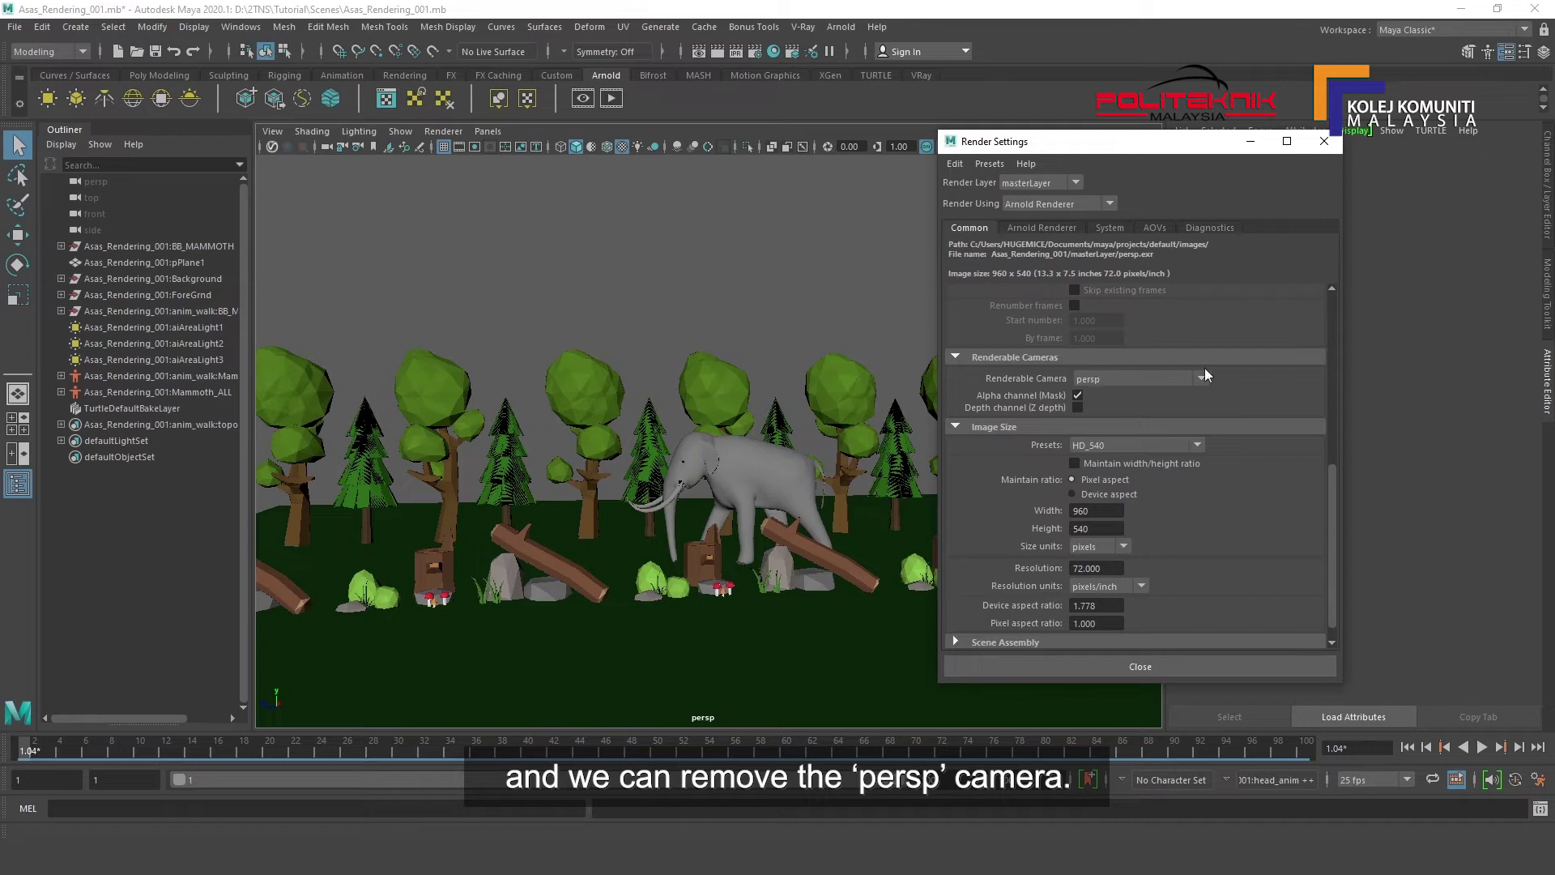
# Examine the Image Size options, including the resolution presets and the manual width and height values.
pyautogui.scroll(-1, 1261, 410)
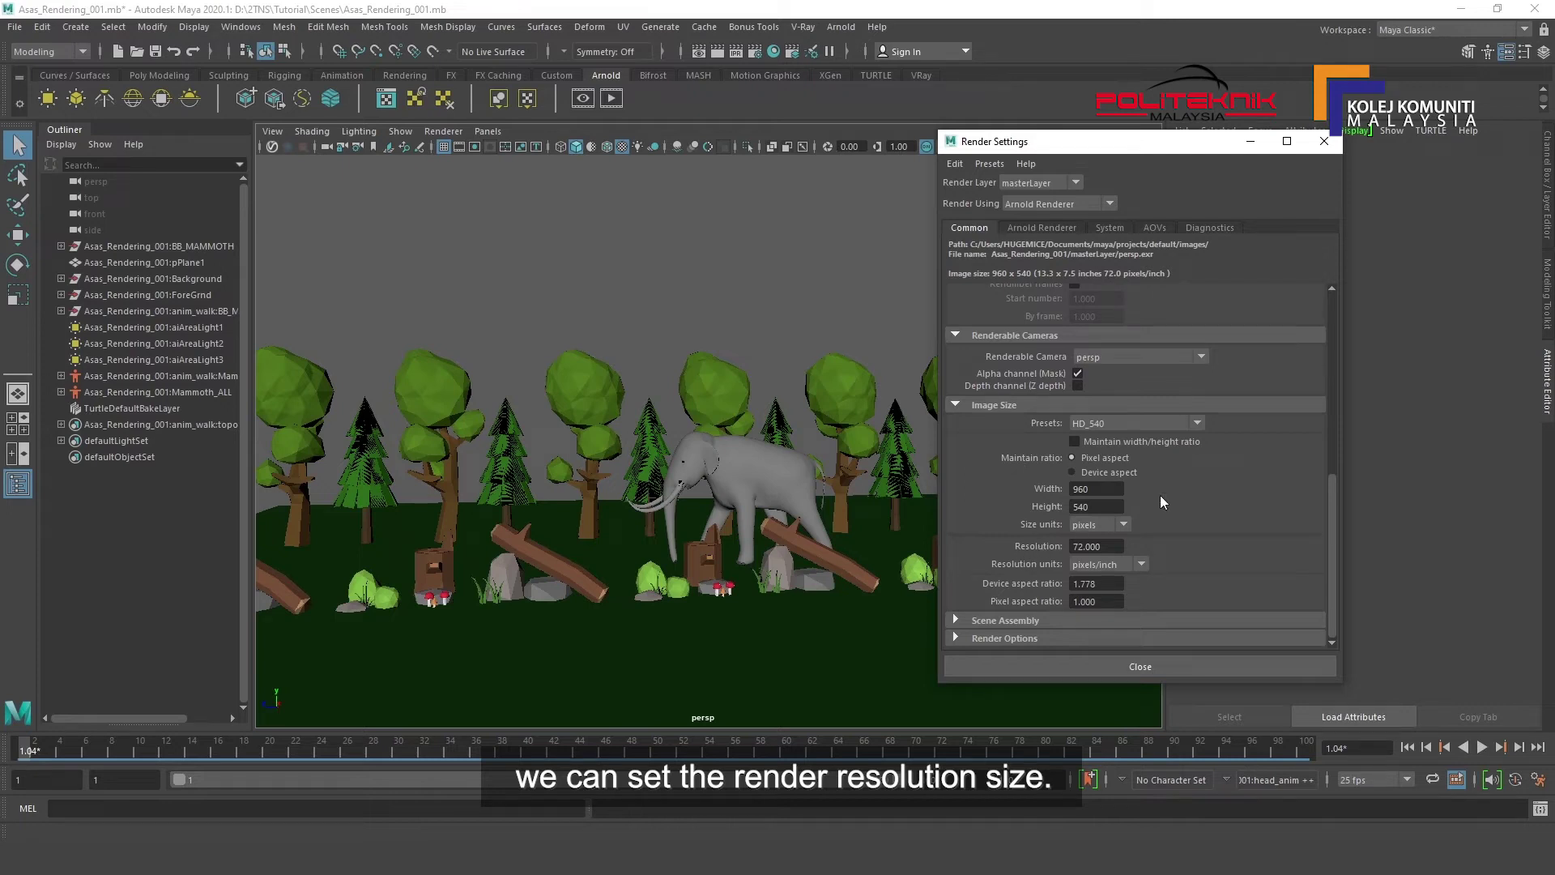
pyautogui.click(1196, 424)
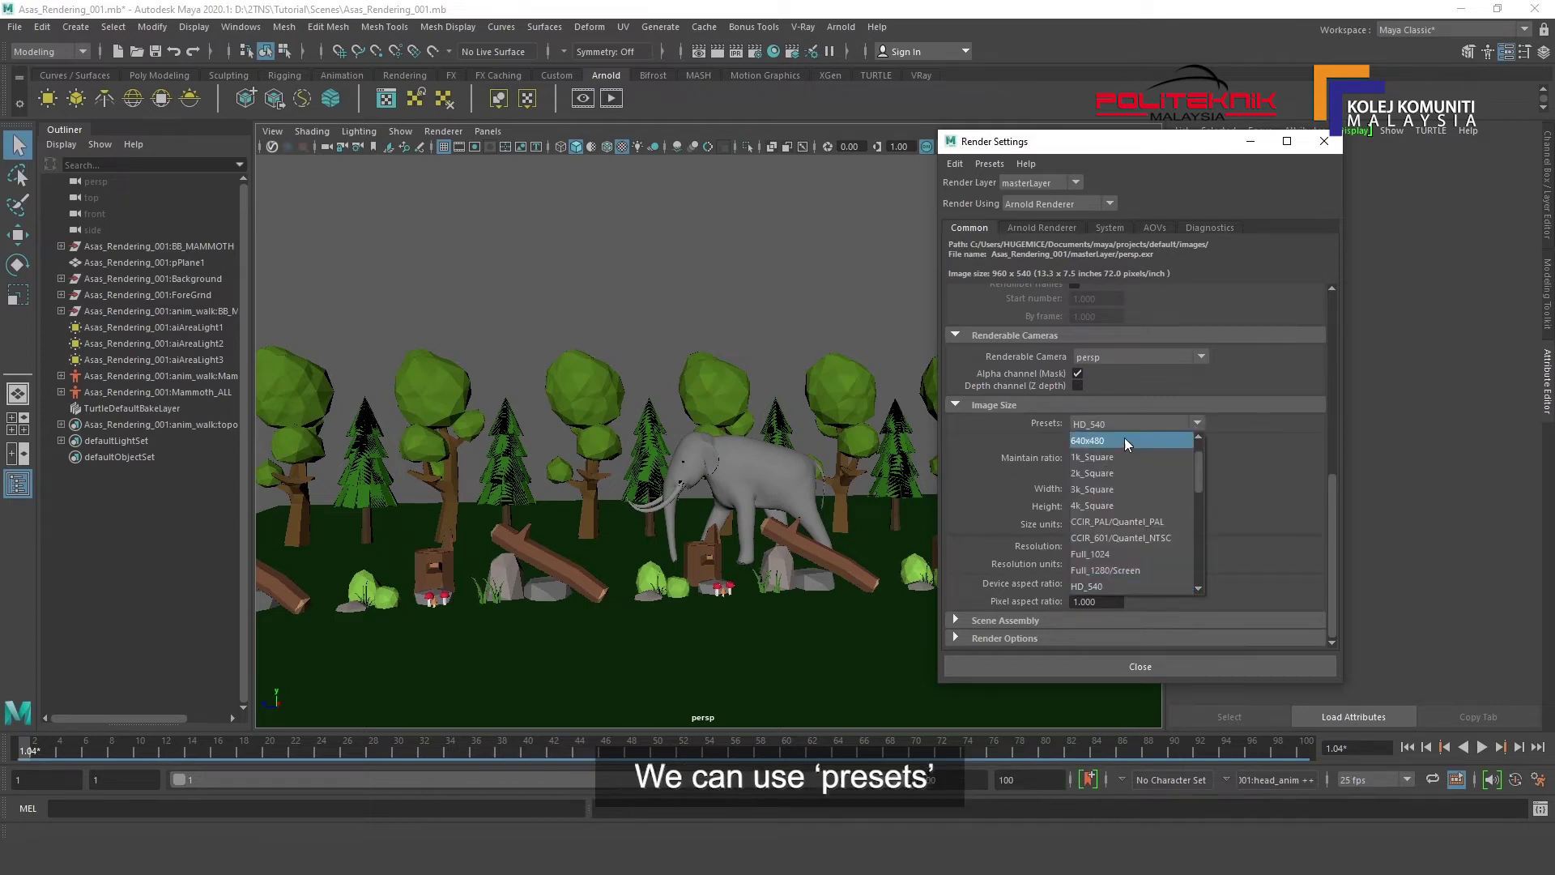
pyautogui.click(1212, 488)
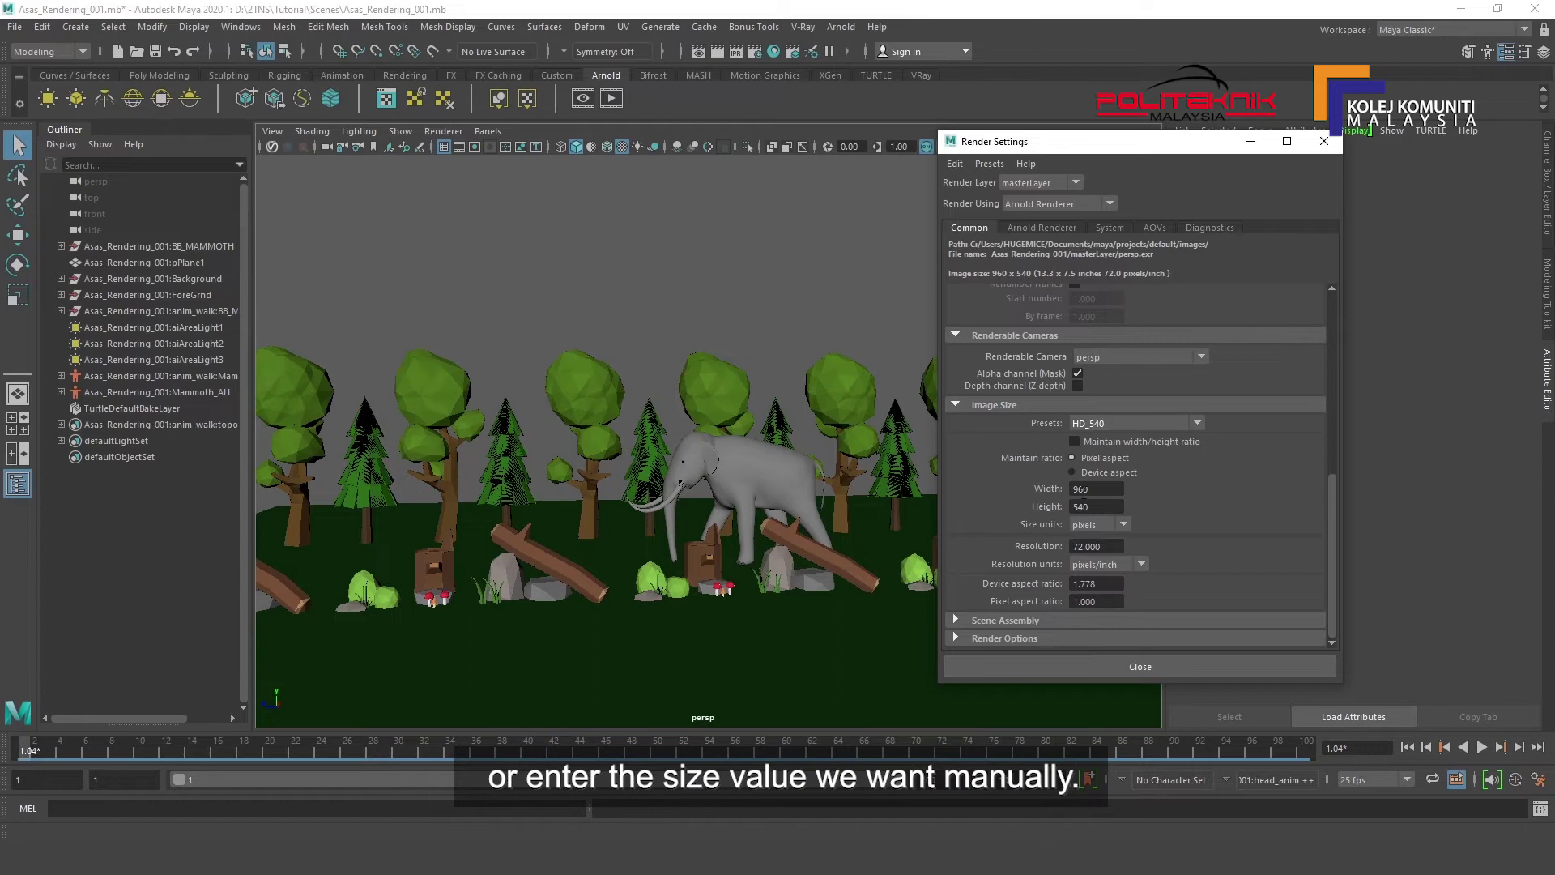
pyautogui.doubleClick(1094, 489)
pyautogui.click(1096, 507)
pyautogui.moveTo(1096, 507); pyautogui.dragTo(1034, 508)
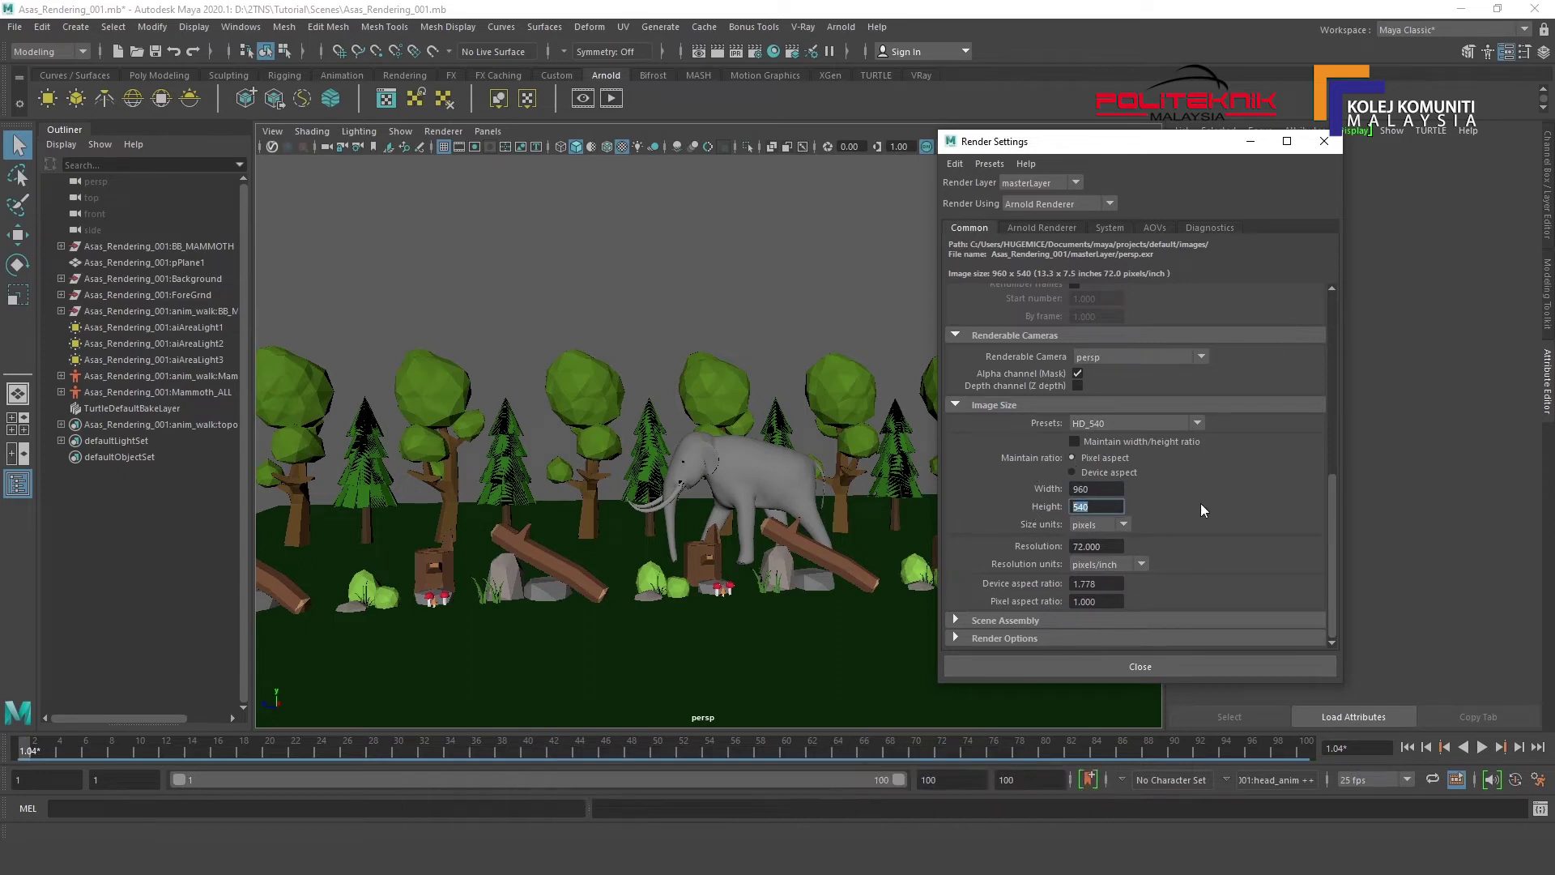
# Try Camera (AA) values of 7 and 10 in the Arnold sampling settings, and reduce the value again.
pyautogui.click(1045, 228)
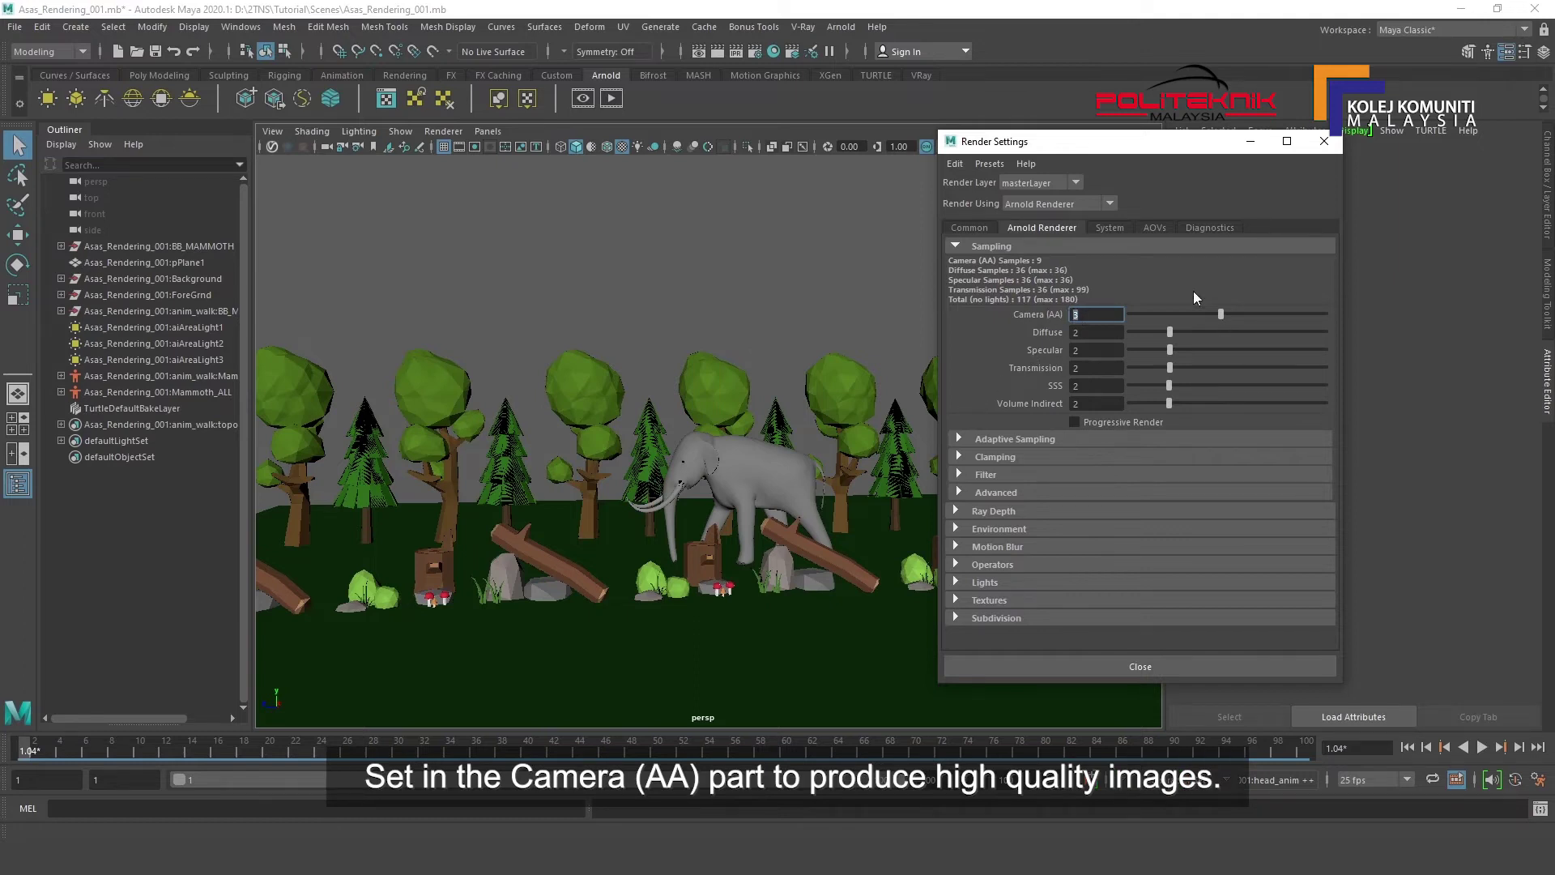
pyautogui.moveTo(1221, 314); pyautogui.dragTo(1260, 320)
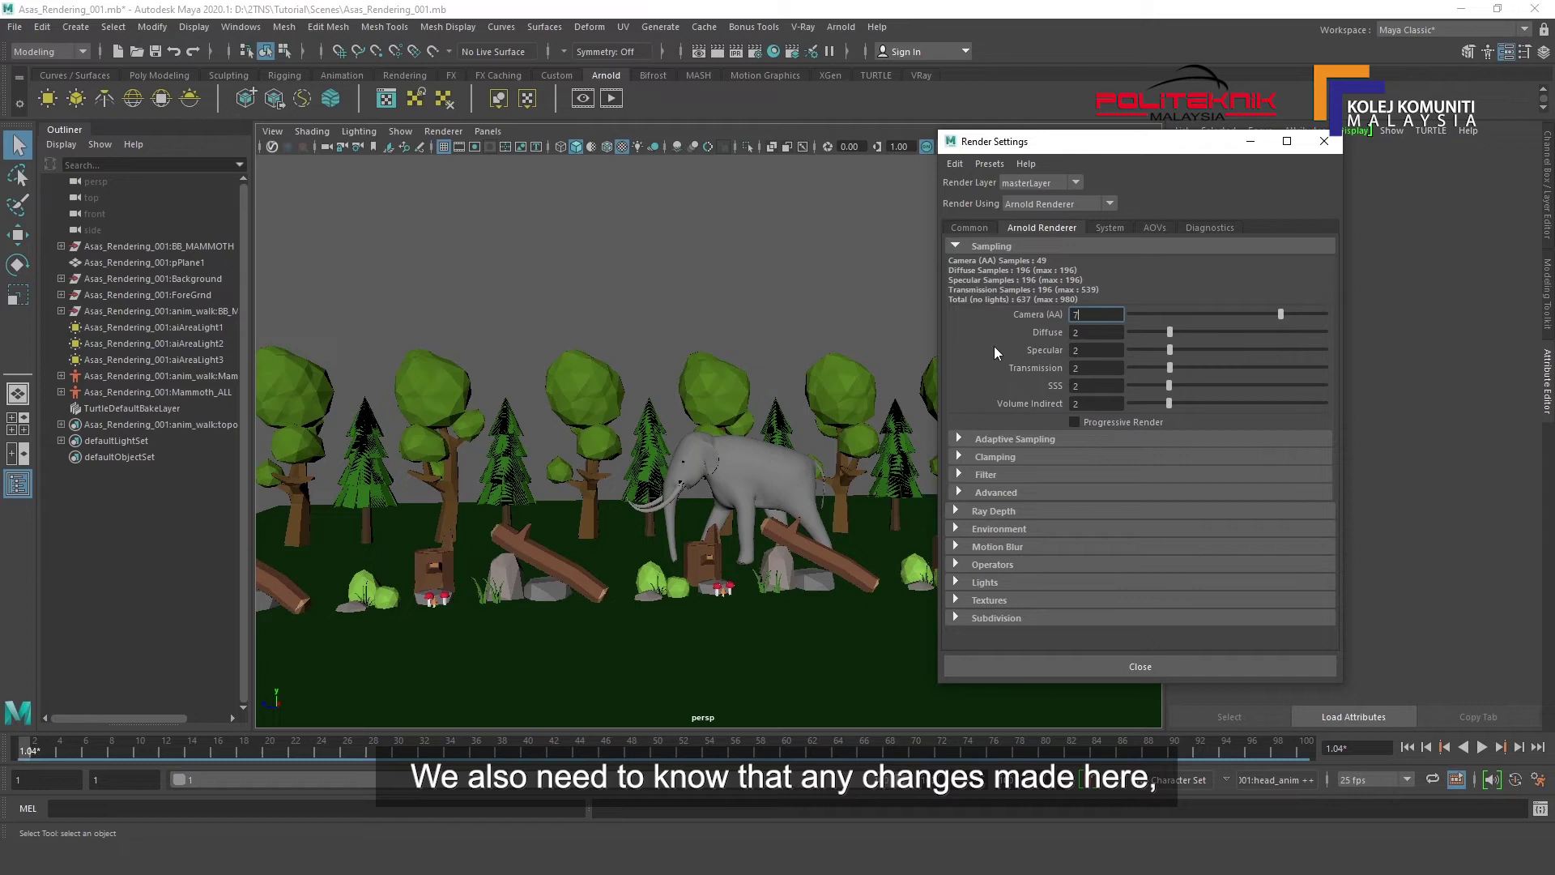
pyautogui.click(601, 268)
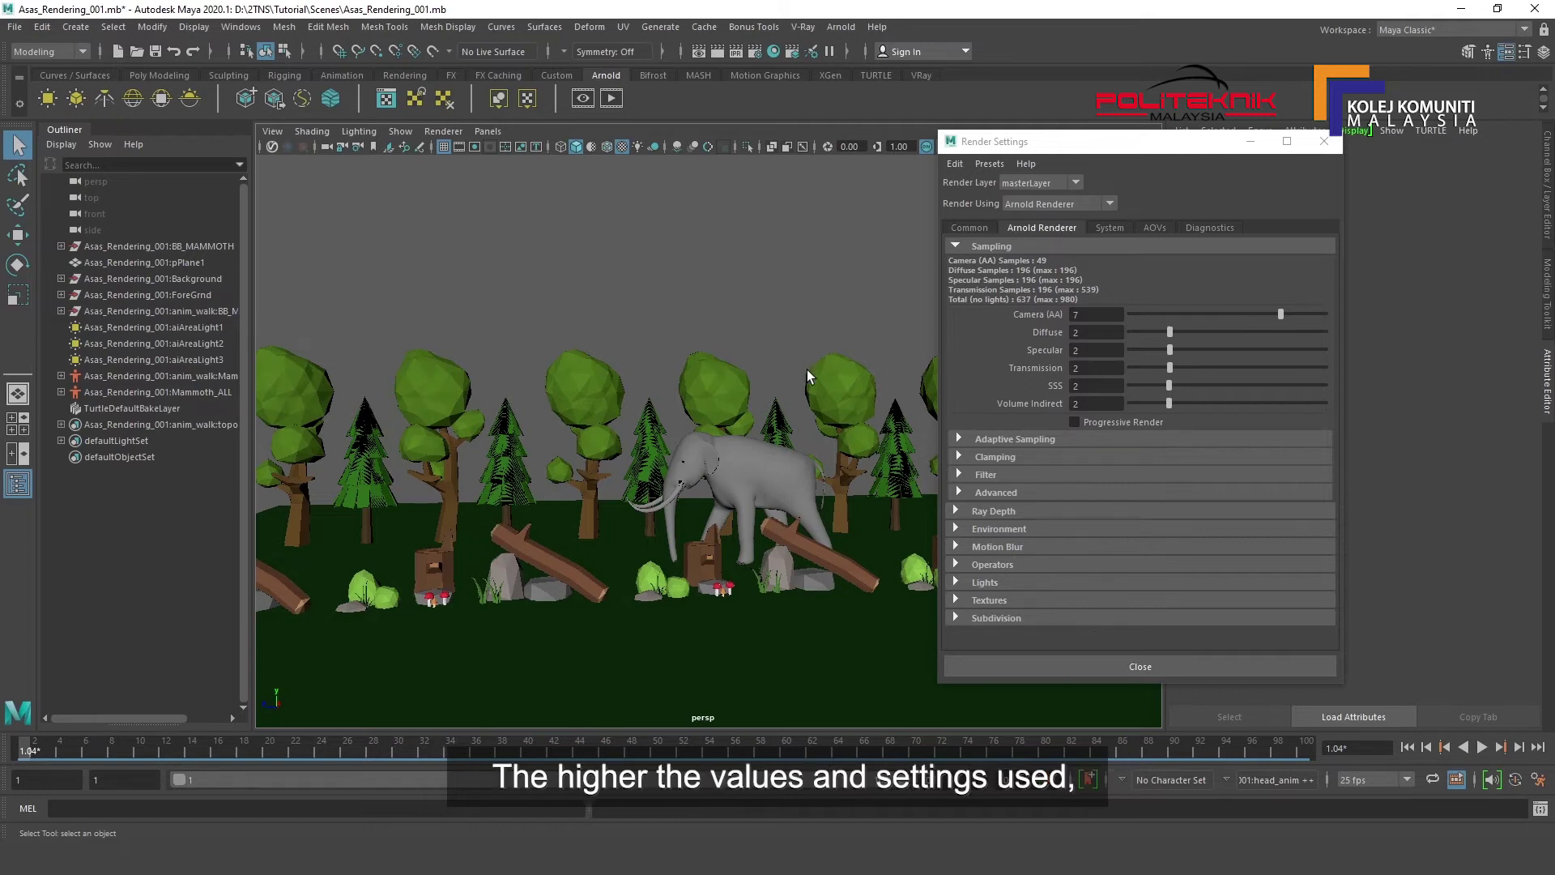
pyautogui.moveTo(1280, 315); pyautogui.dragTo(1324, 314)
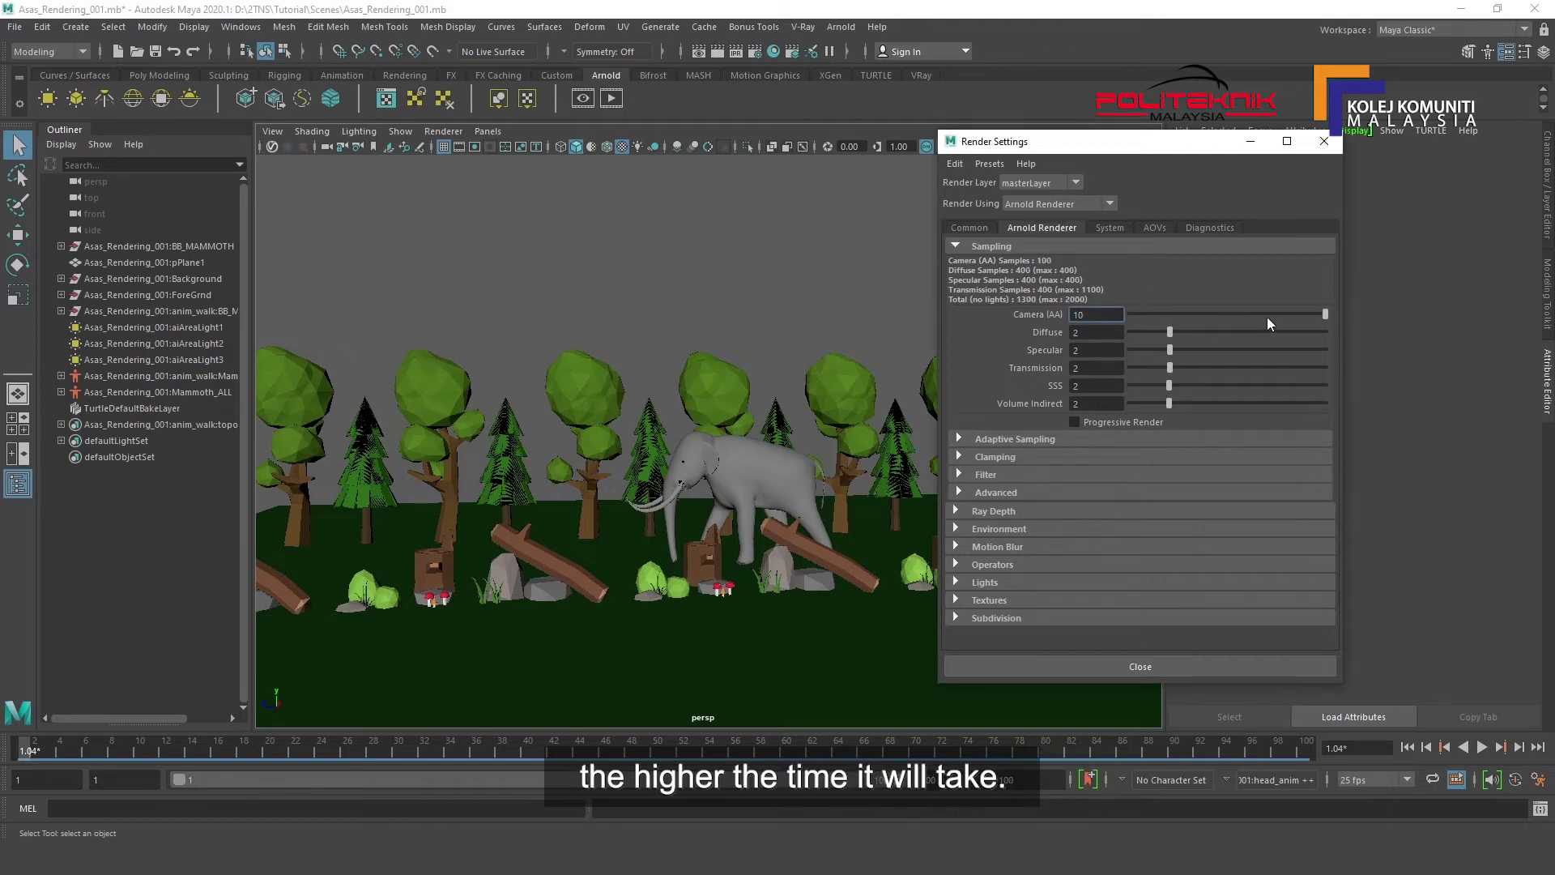
pyautogui.moveTo(1323, 314); pyautogui.dragTo(1166, 313)
# Review the Arnold System settings, covering render device selection, render type and bucket options.
pyautogui.click(1110, 228)
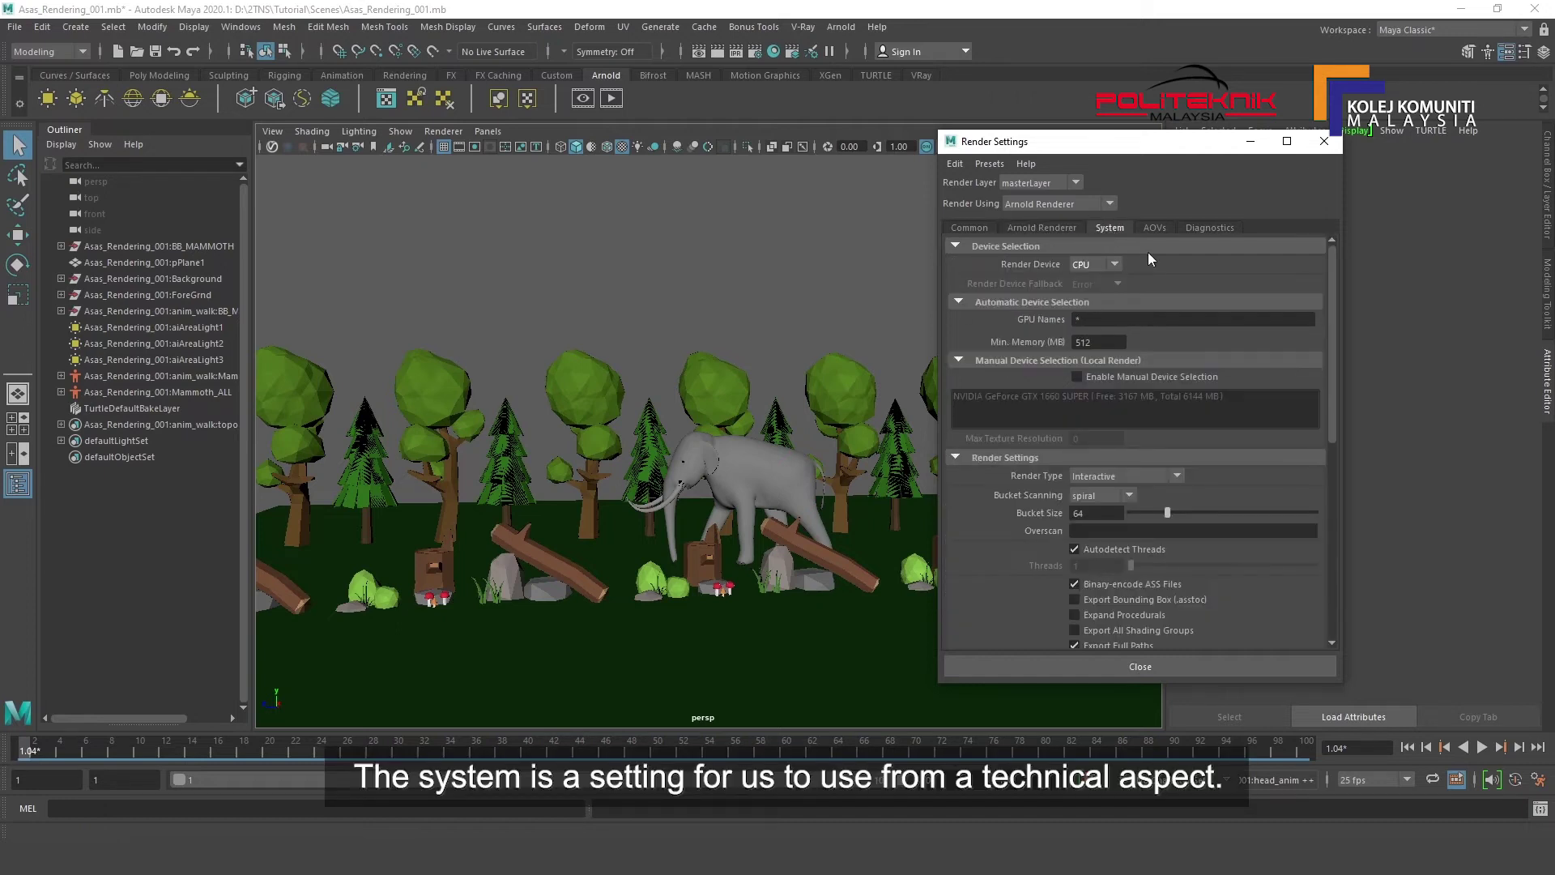
pyautogui.scroll(-8, 1188, 273)
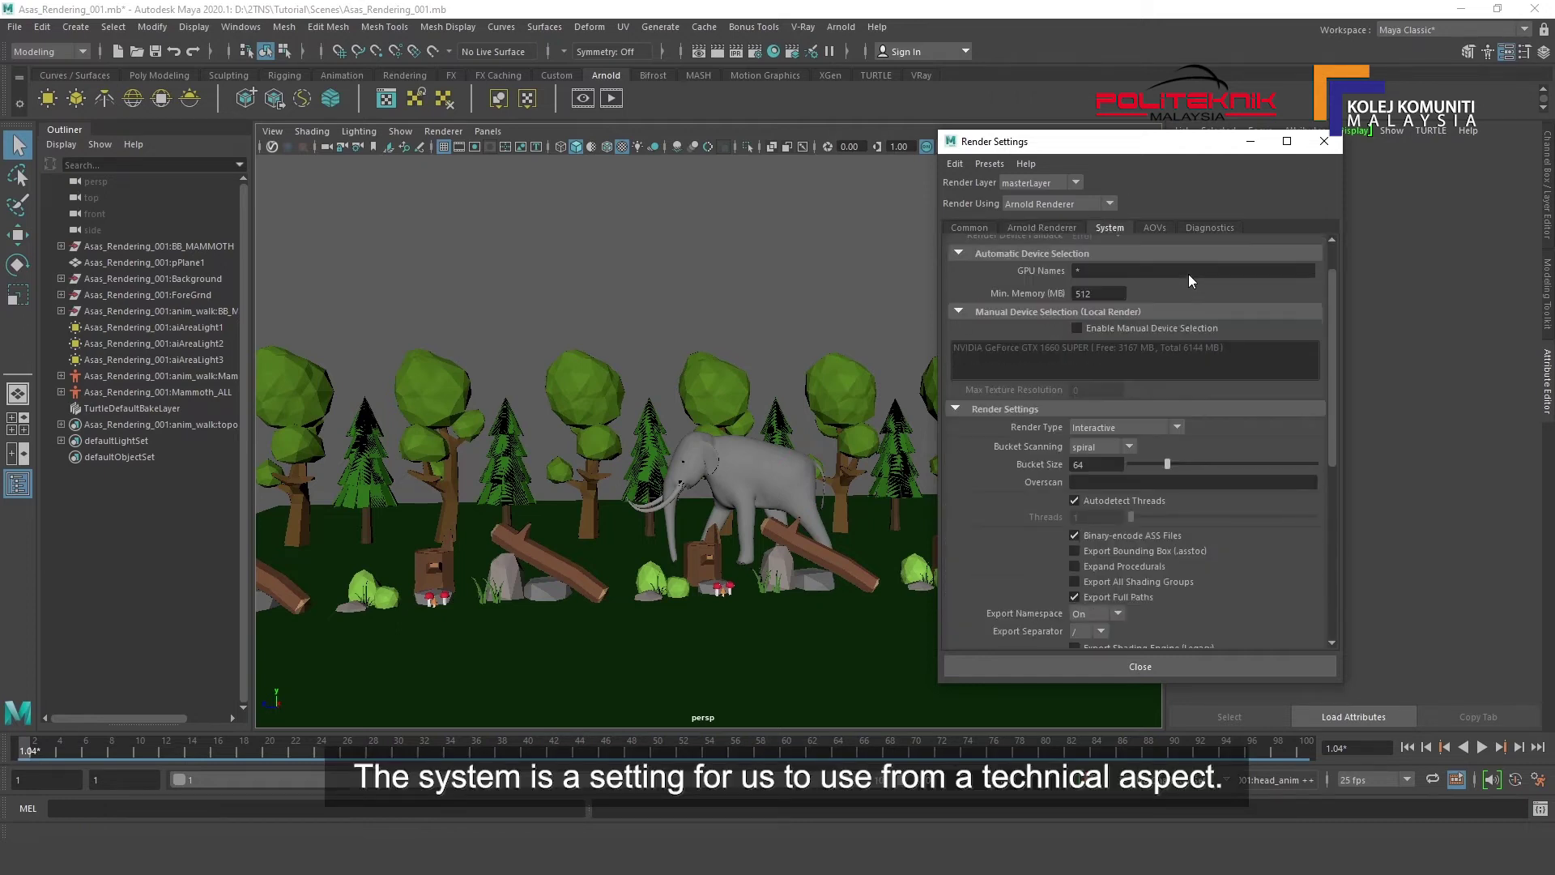
pyautogui.scroll(9, 1203, 530)
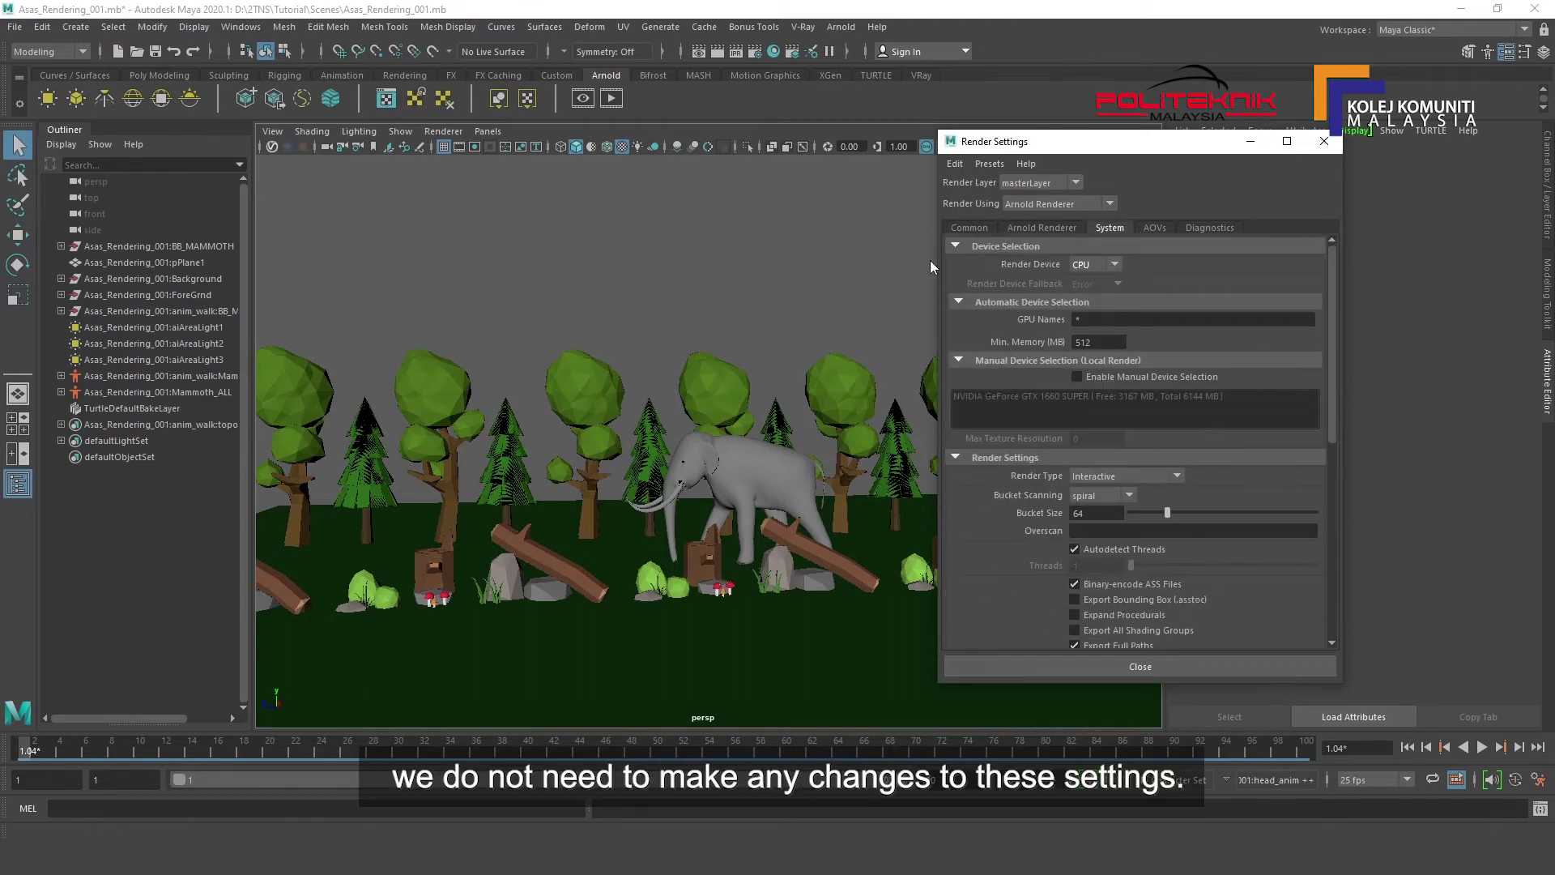
# Browse the available AOVs, picking out entries such as coat_indirect, shadow_matte, rim_light, shadow_mask and direct.
pyautogui.click(1153, 228)
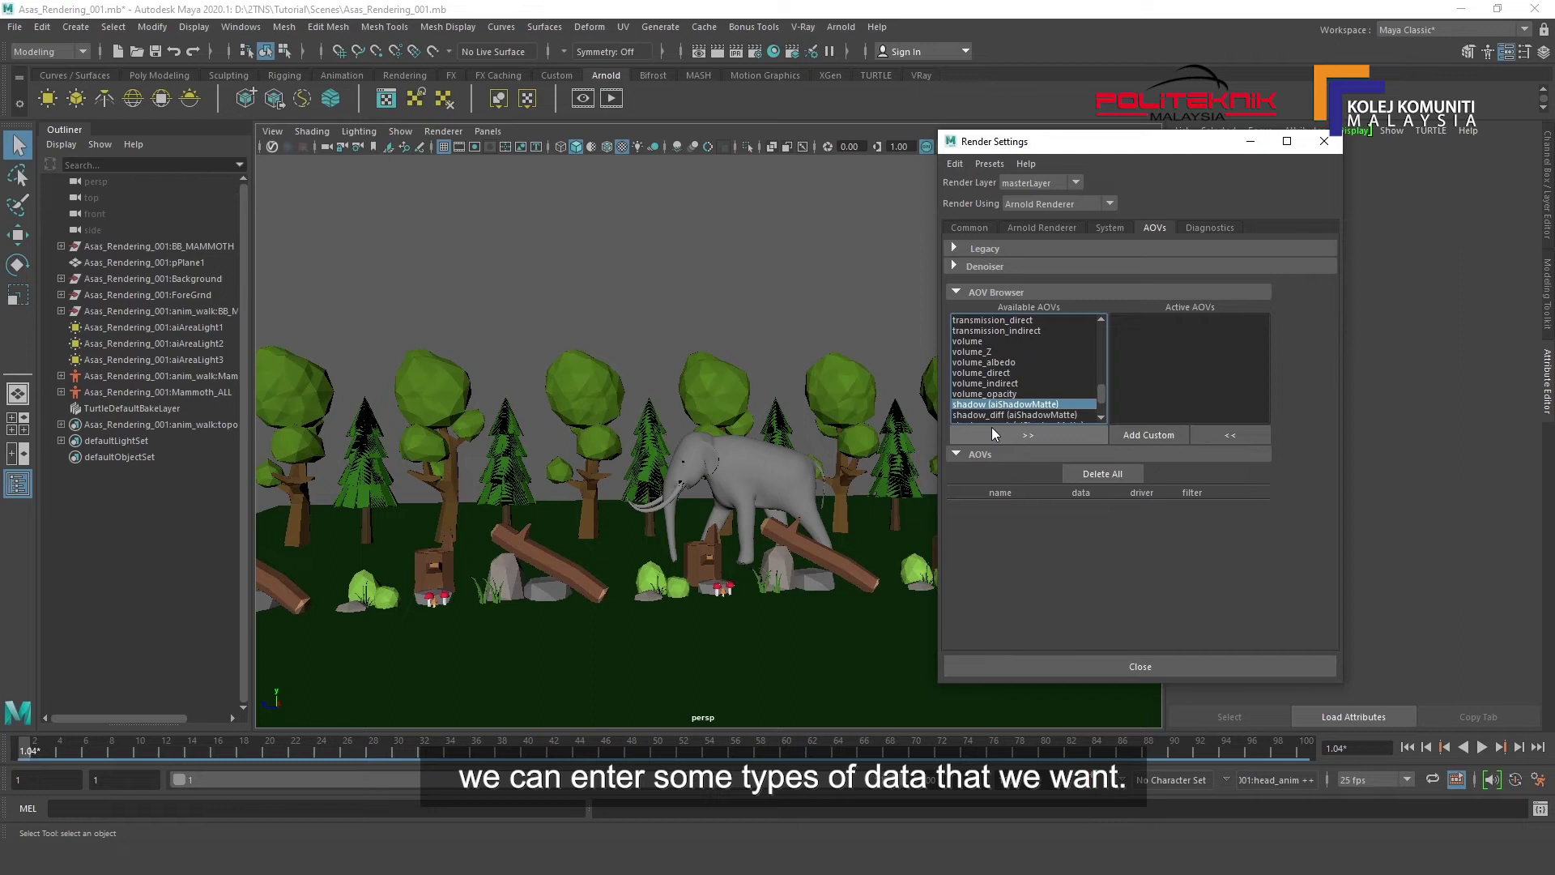
pyautogui.moveTo(1101, 395); pyautogui.dragTo(995, 397)
pyautogui.scroll(-2, 994, 397)
pyautogui.click(995, 384)
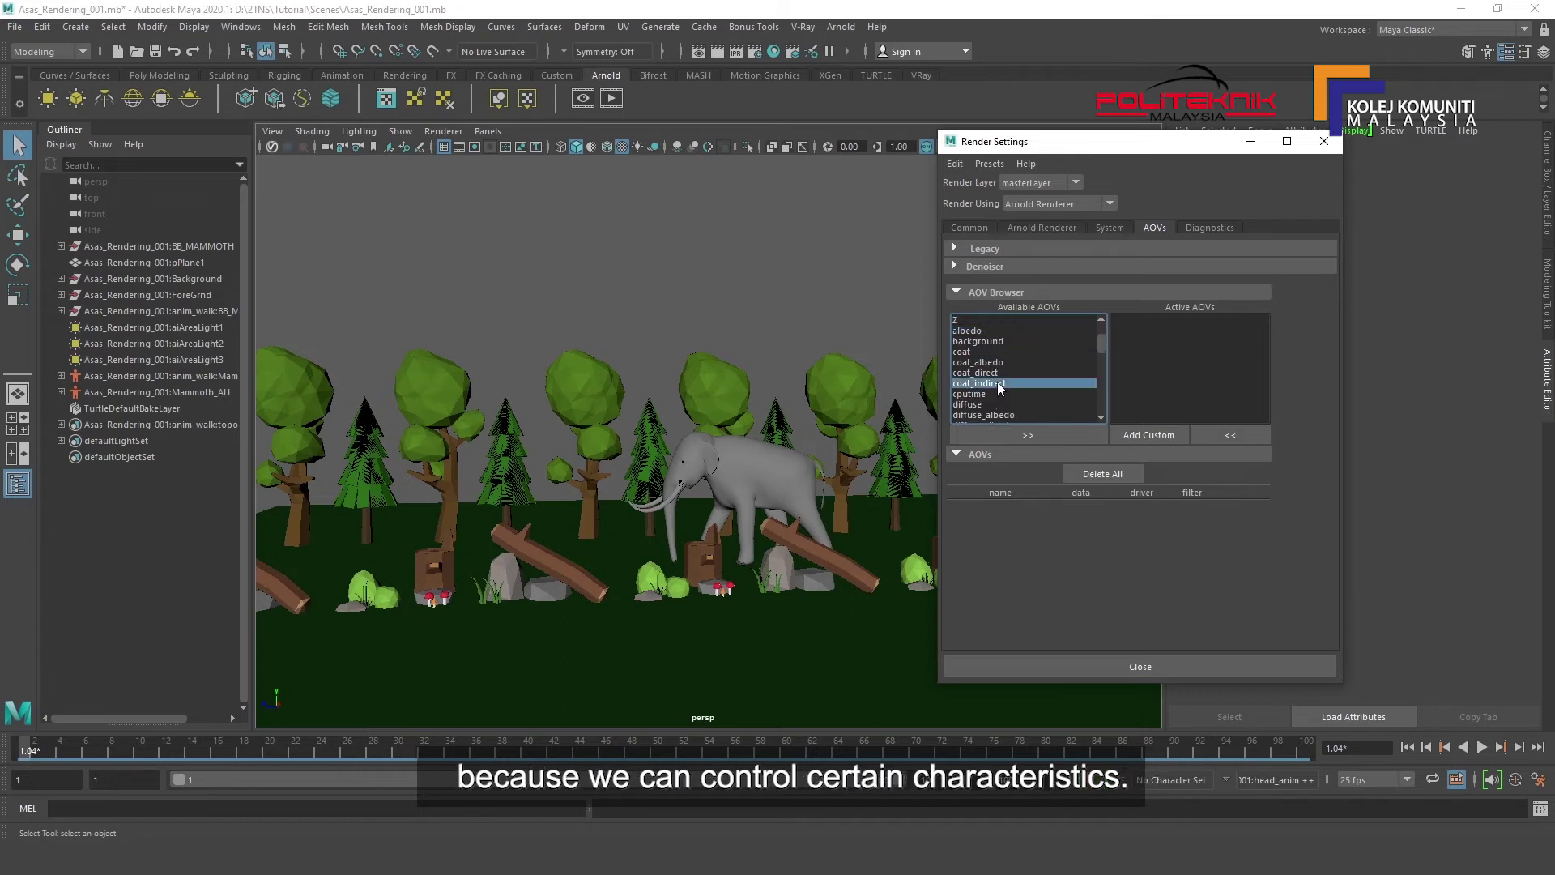
pyautogui.click(979, 373)
pyautogui.scroll(-1, 995, 365)
pyautogui.scroll(-3, 993, 372)
pyautogui.click(993, 382)
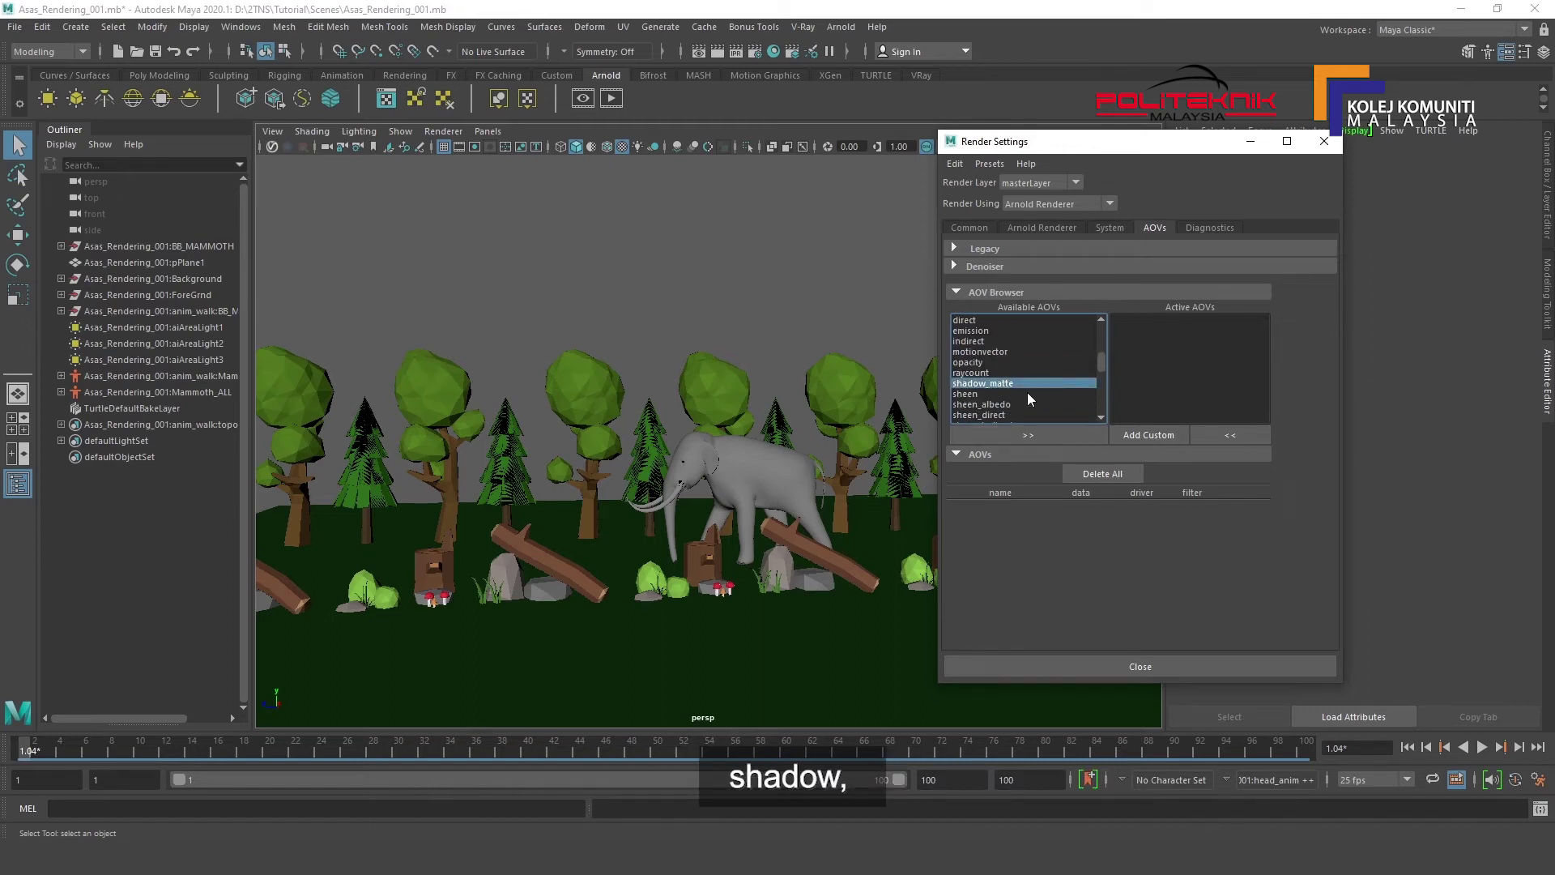
pyautogui.scroll(-1, 1020, 381)
pyautogui.click(1027, 404)
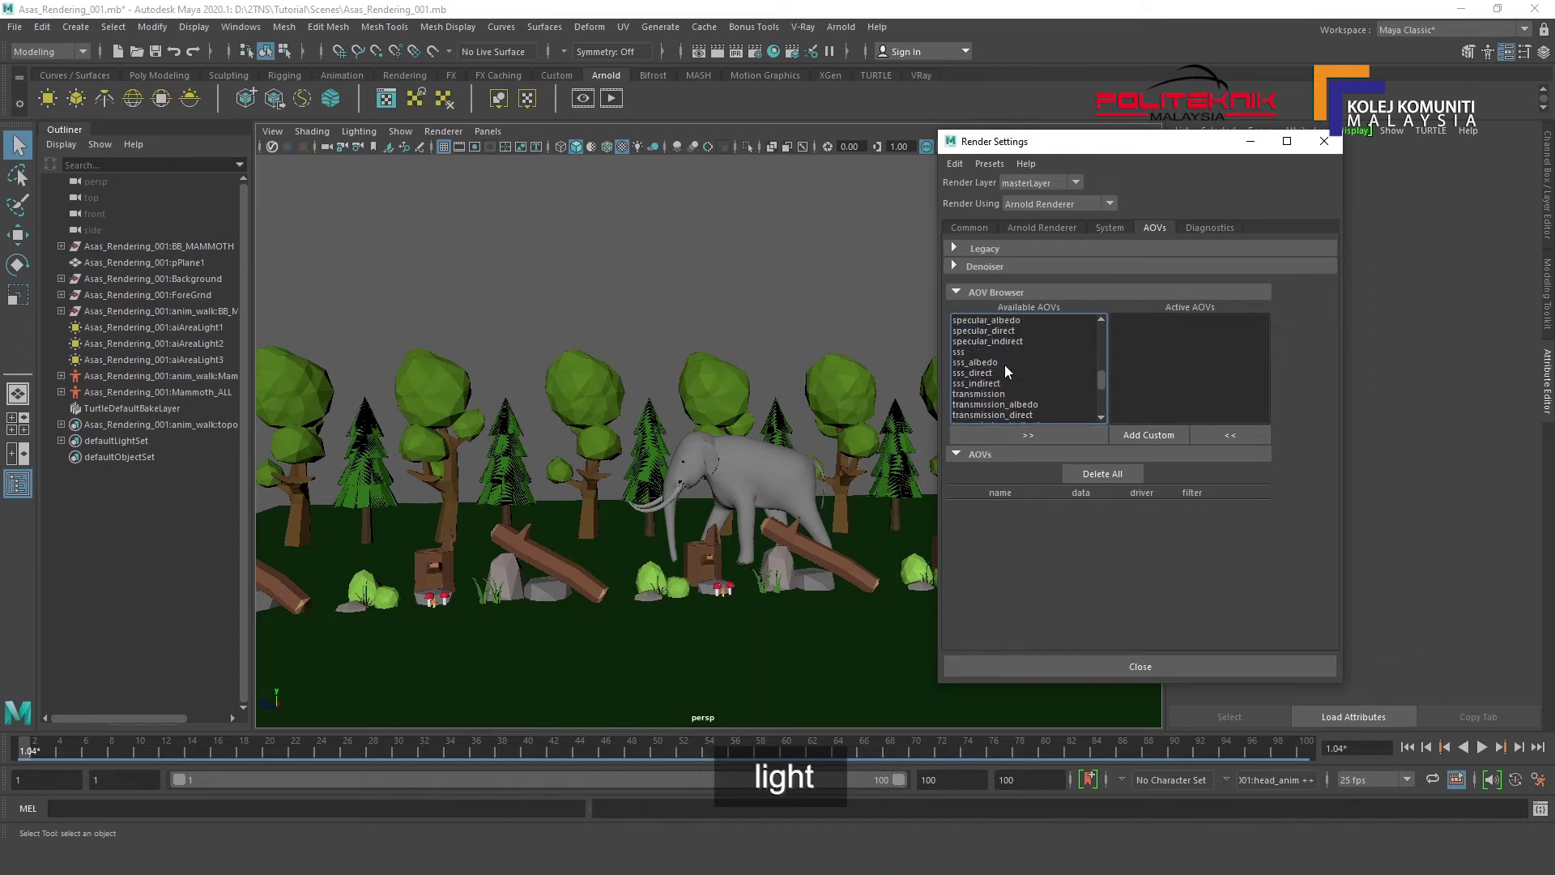
pyautogui.scroll(-8, 1004, 366)
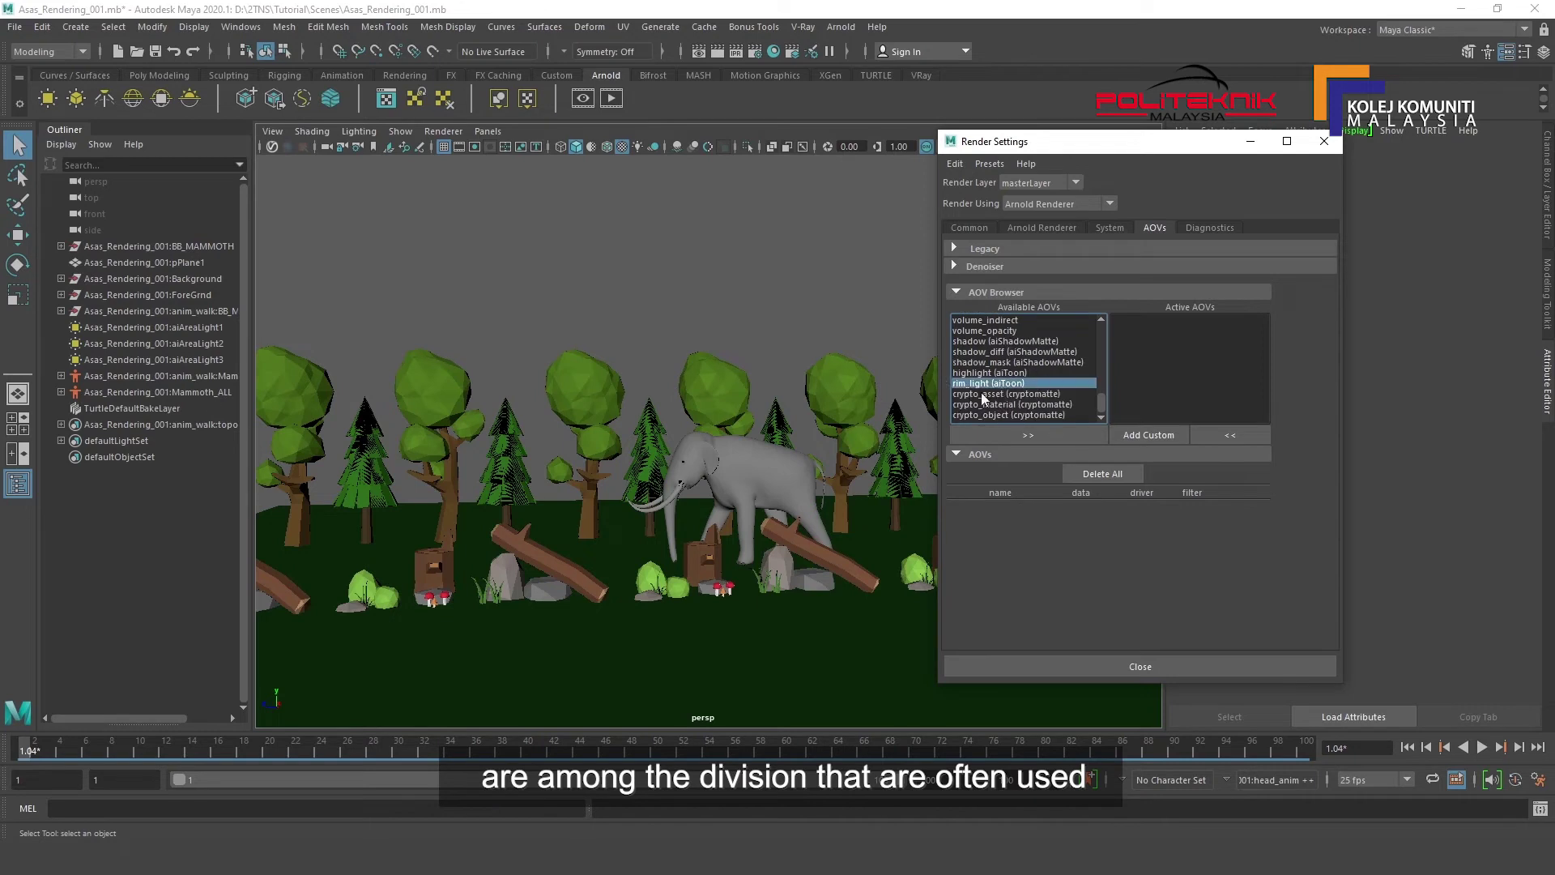
pyautogui.click(1003, 364)
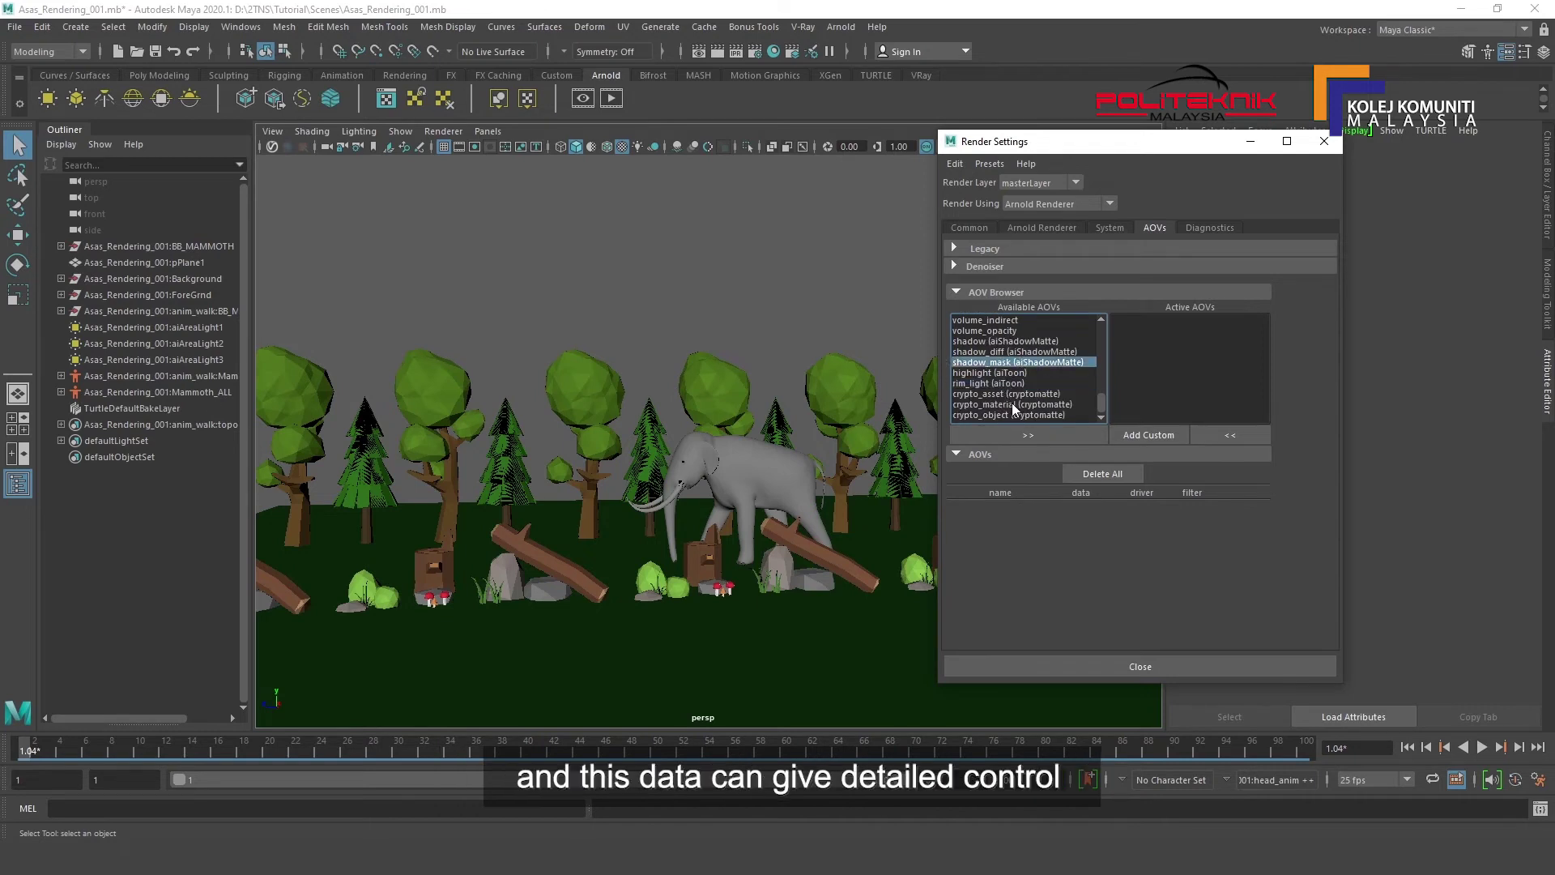
pyautogui.scroll(5, 1012, 405)
pyautogui.scroll(6, 988, 394)
pyautogui.click(988, 384)
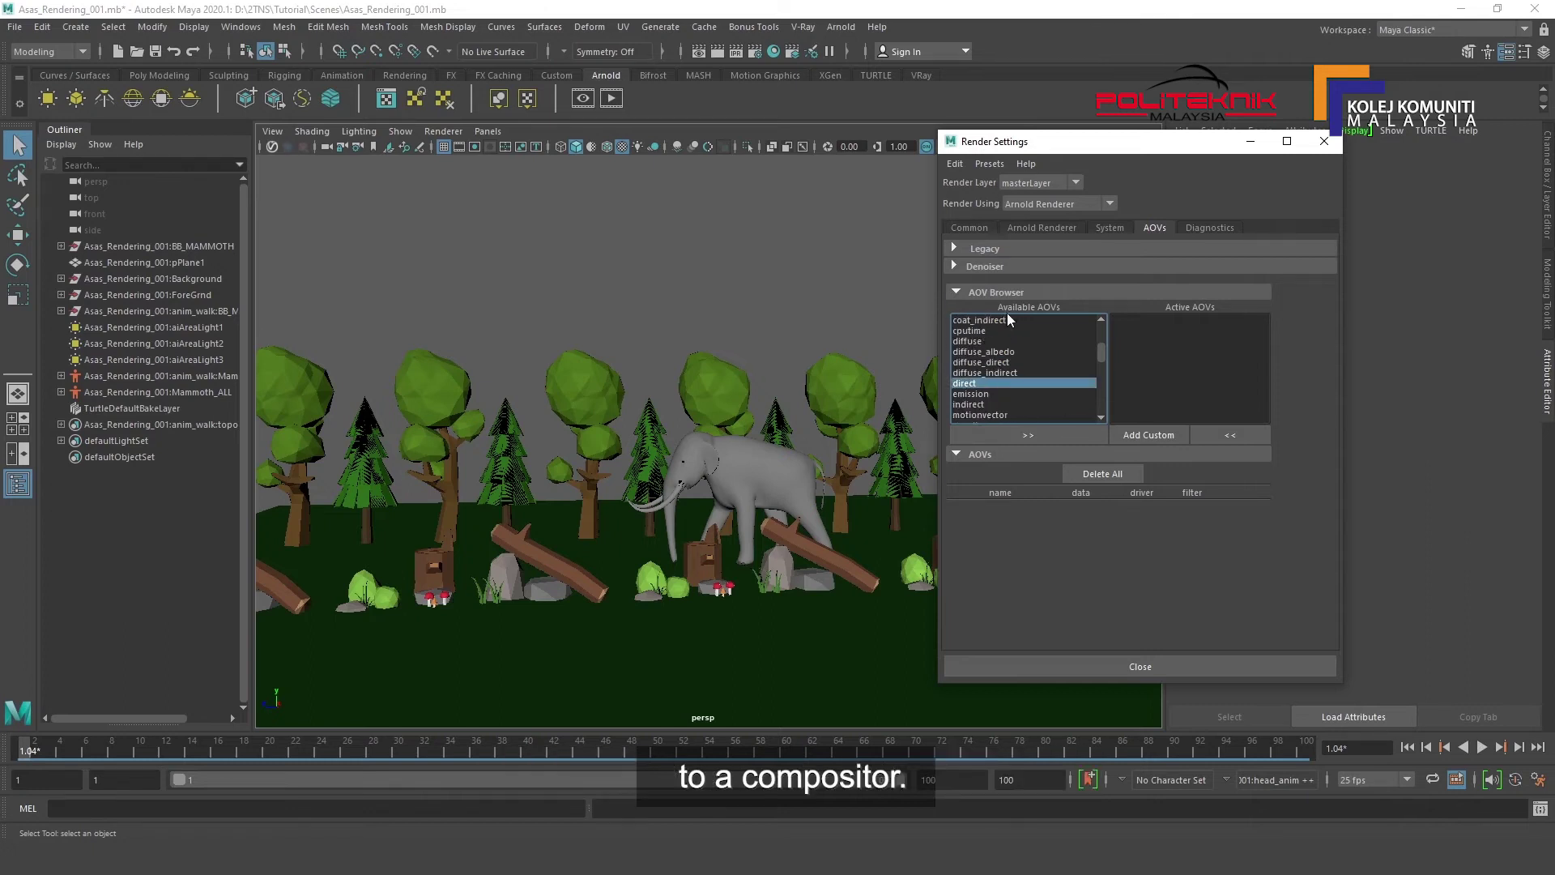
# Review the Arnold Diagnostics settings for logging, error handling and feature overrides.
pyautogui.click(1205, 228)
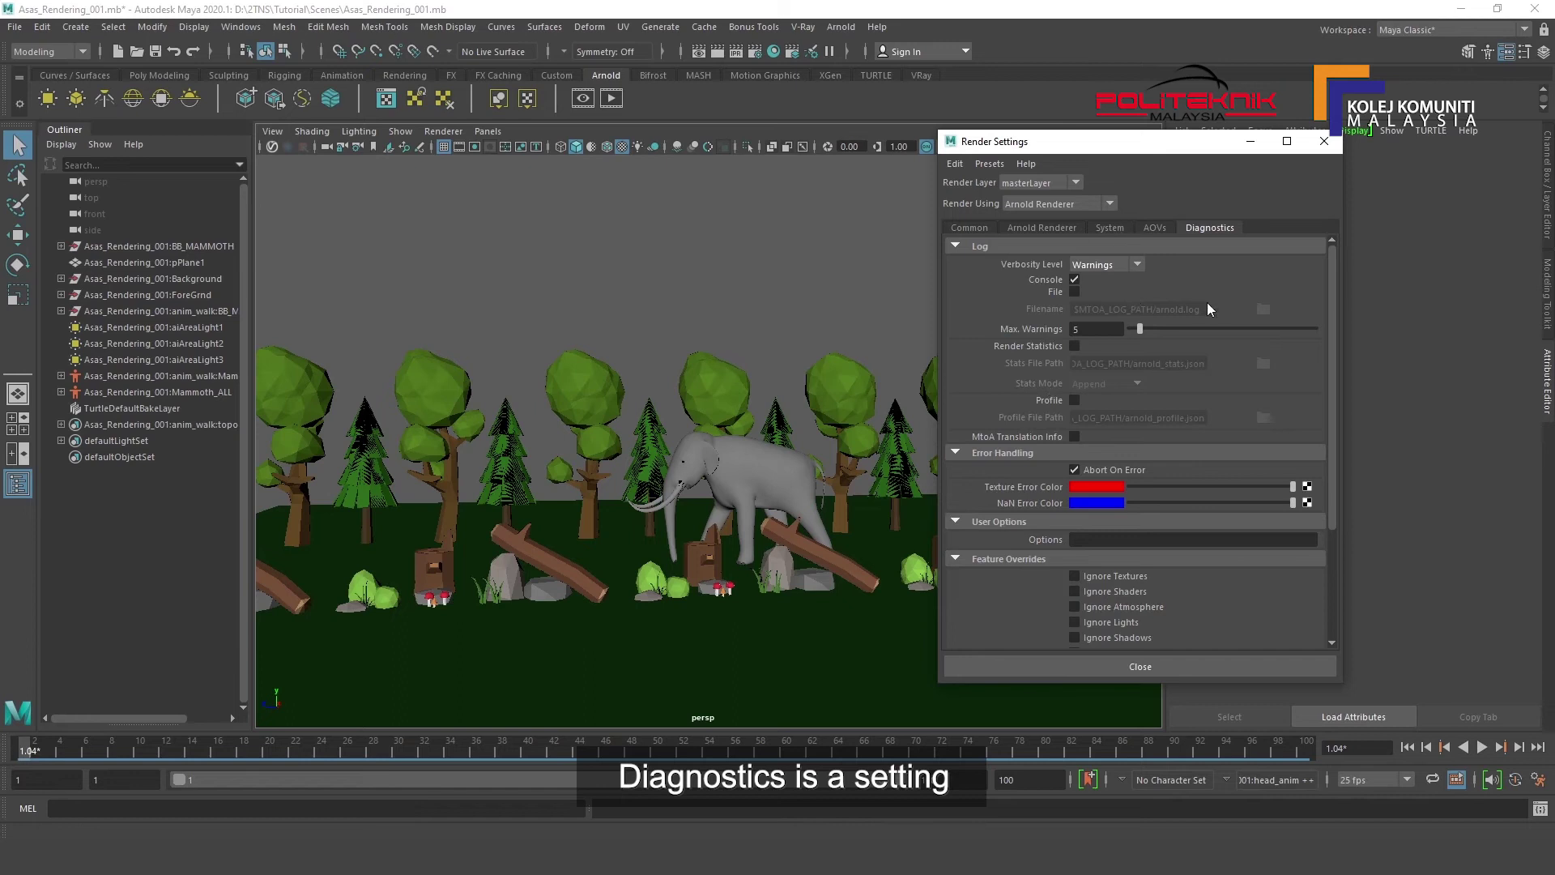
pyautogui.scroll(-5, 1211, 300)
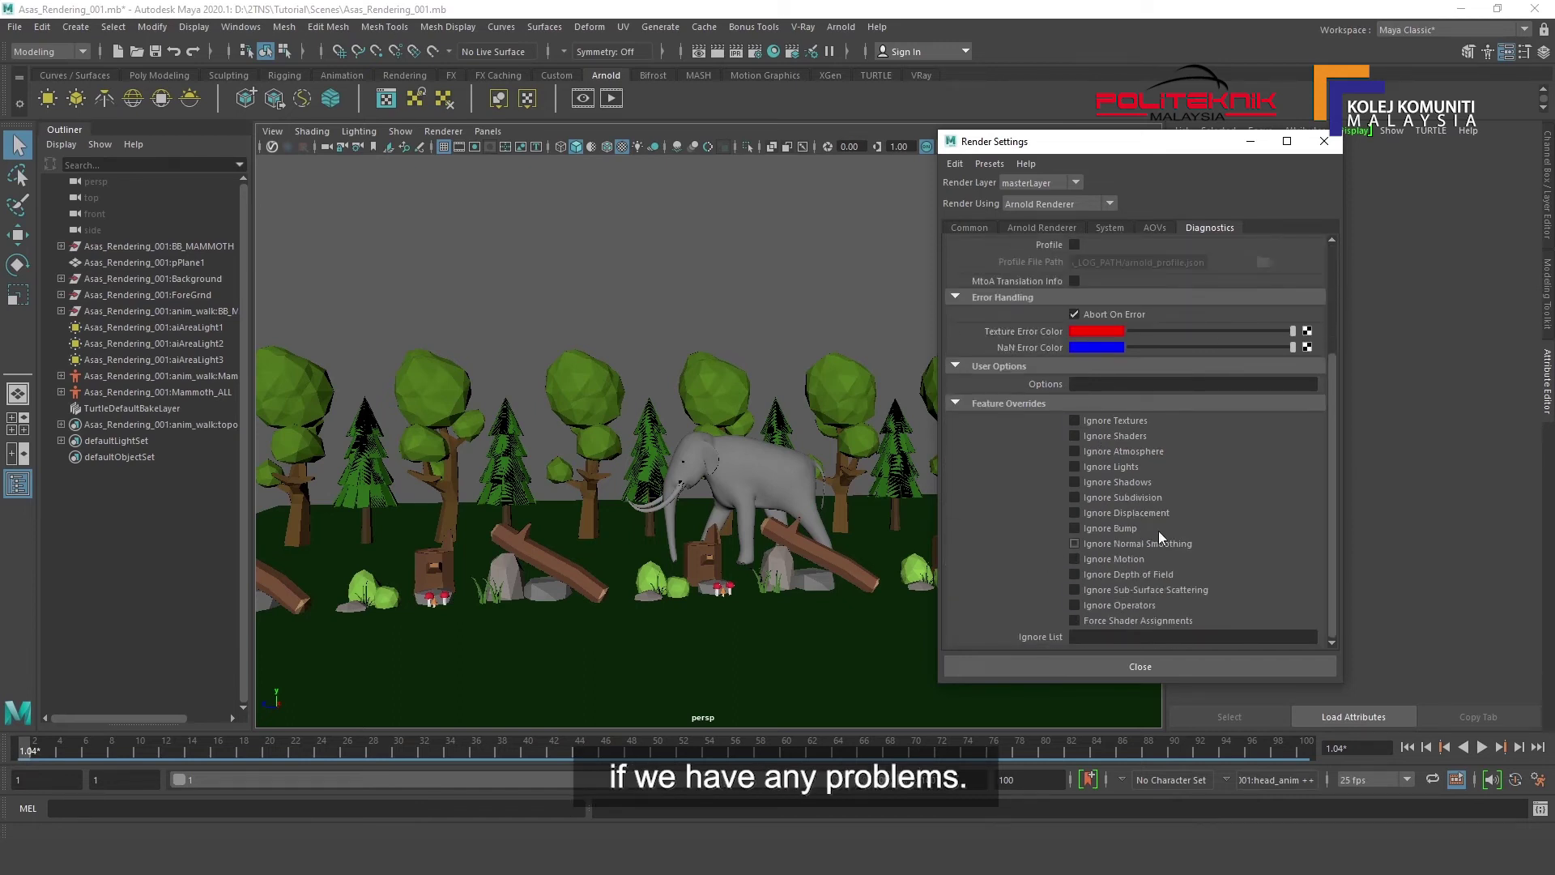
pyautogui.scroll(5, 1159, 403)
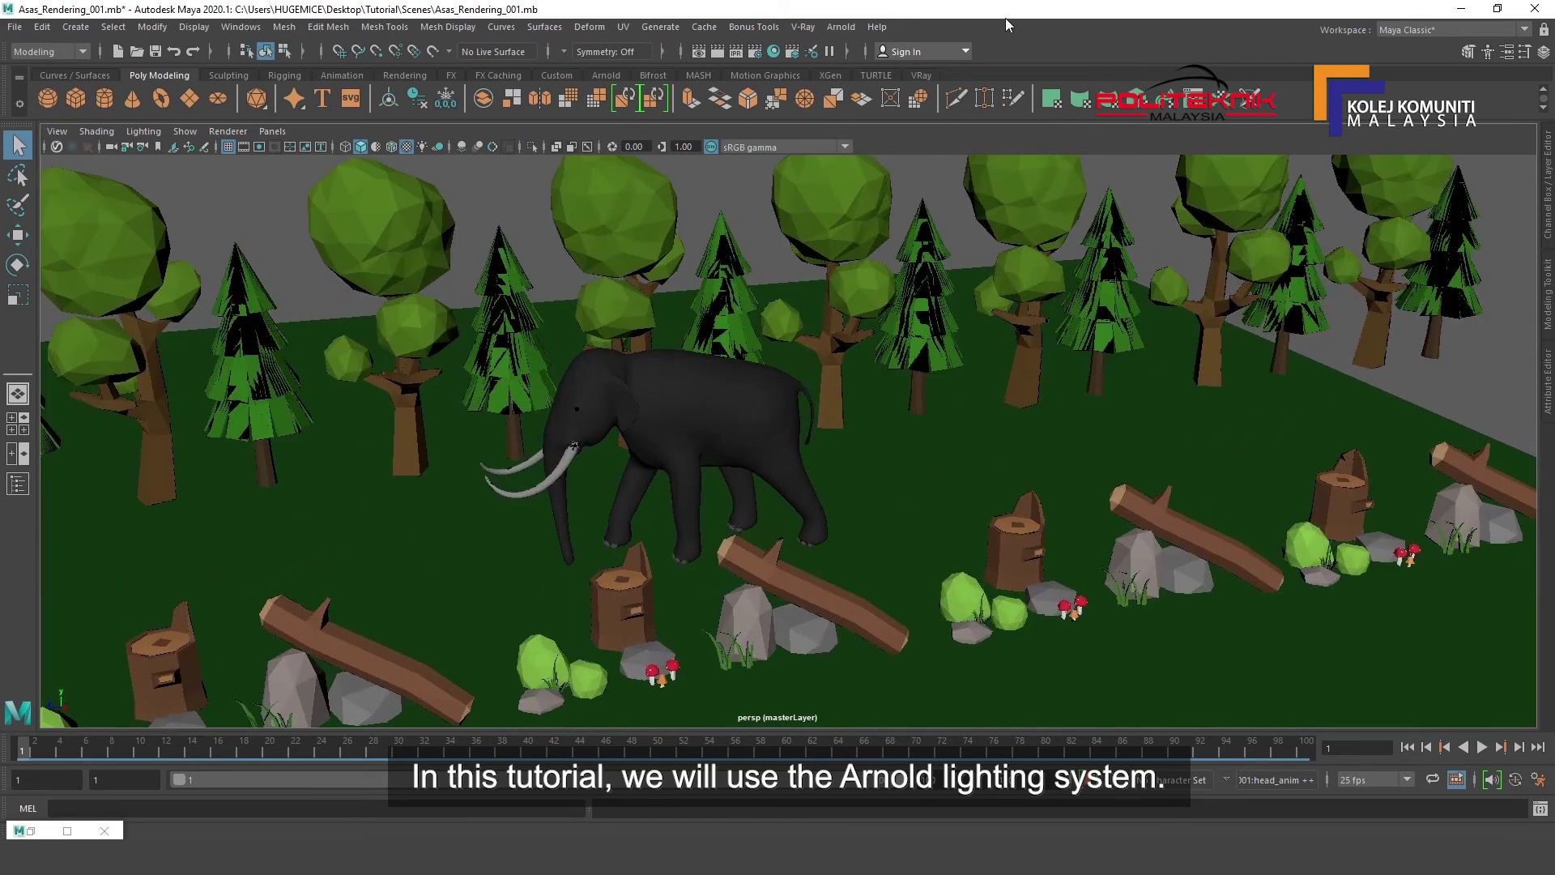
# Check that the Render Settings use Arnold Renderer, and create an Arnold Physical Sky light in the forest scene.
pyautogui.click(749, 51)
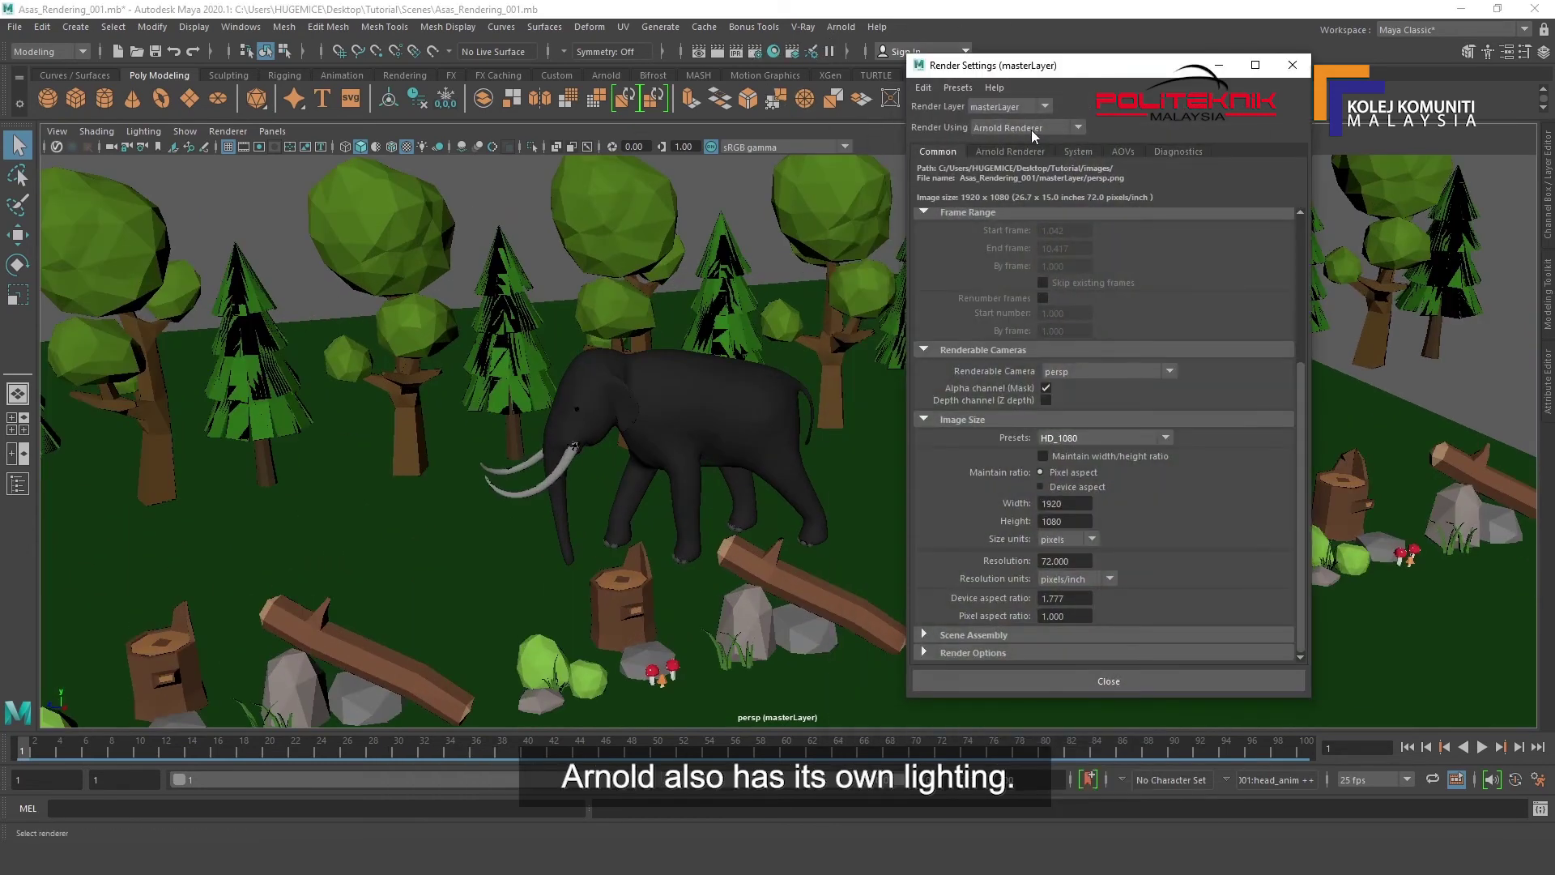
pyautogui.click(1292, 65)
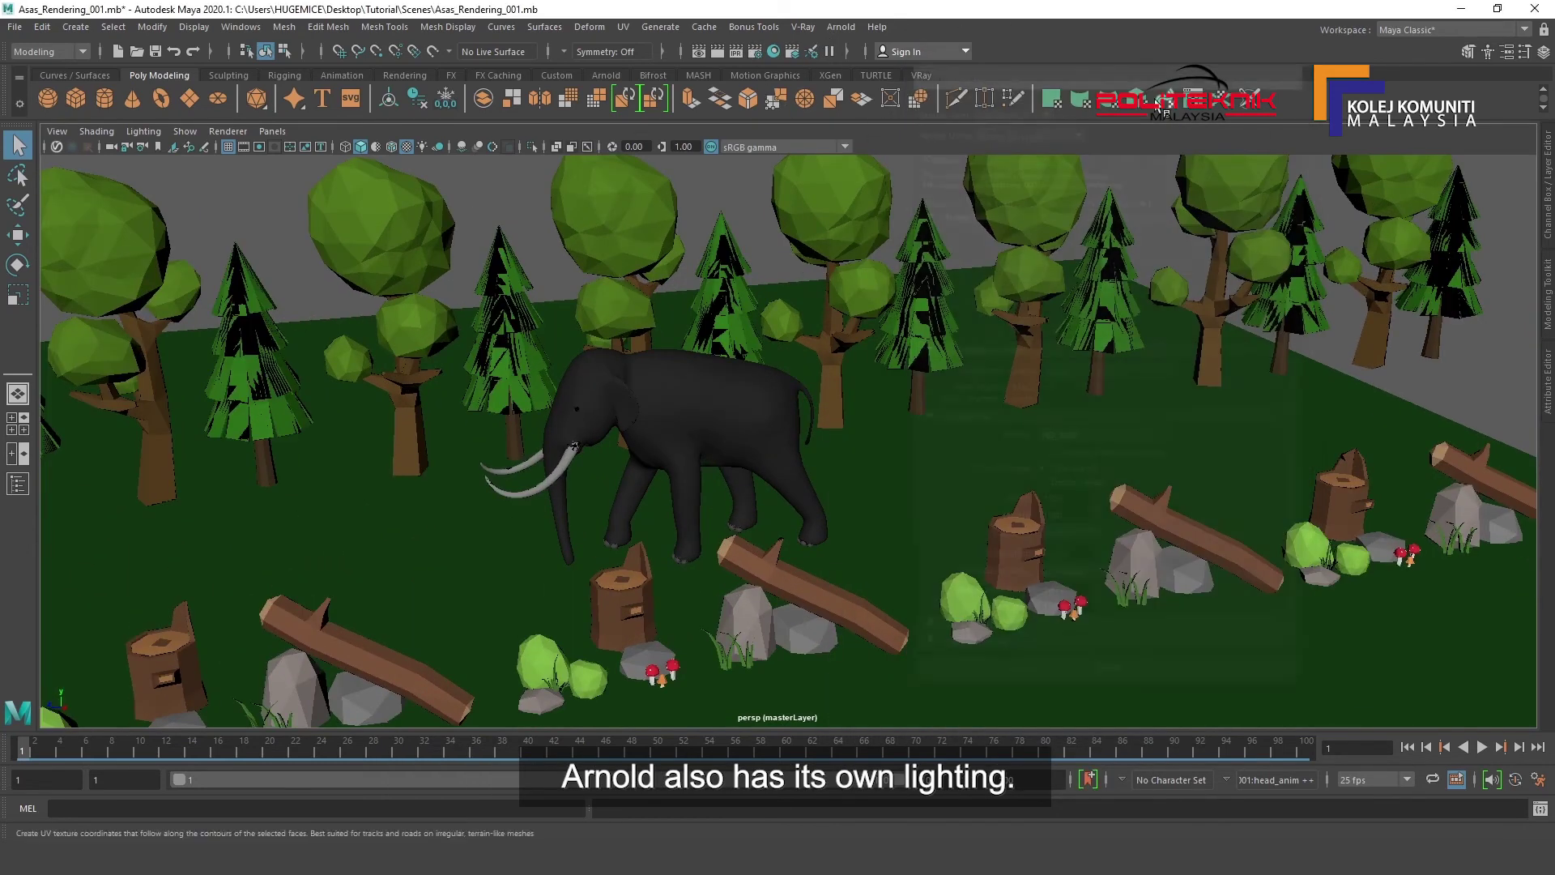
pyautogui.click(606, 75)
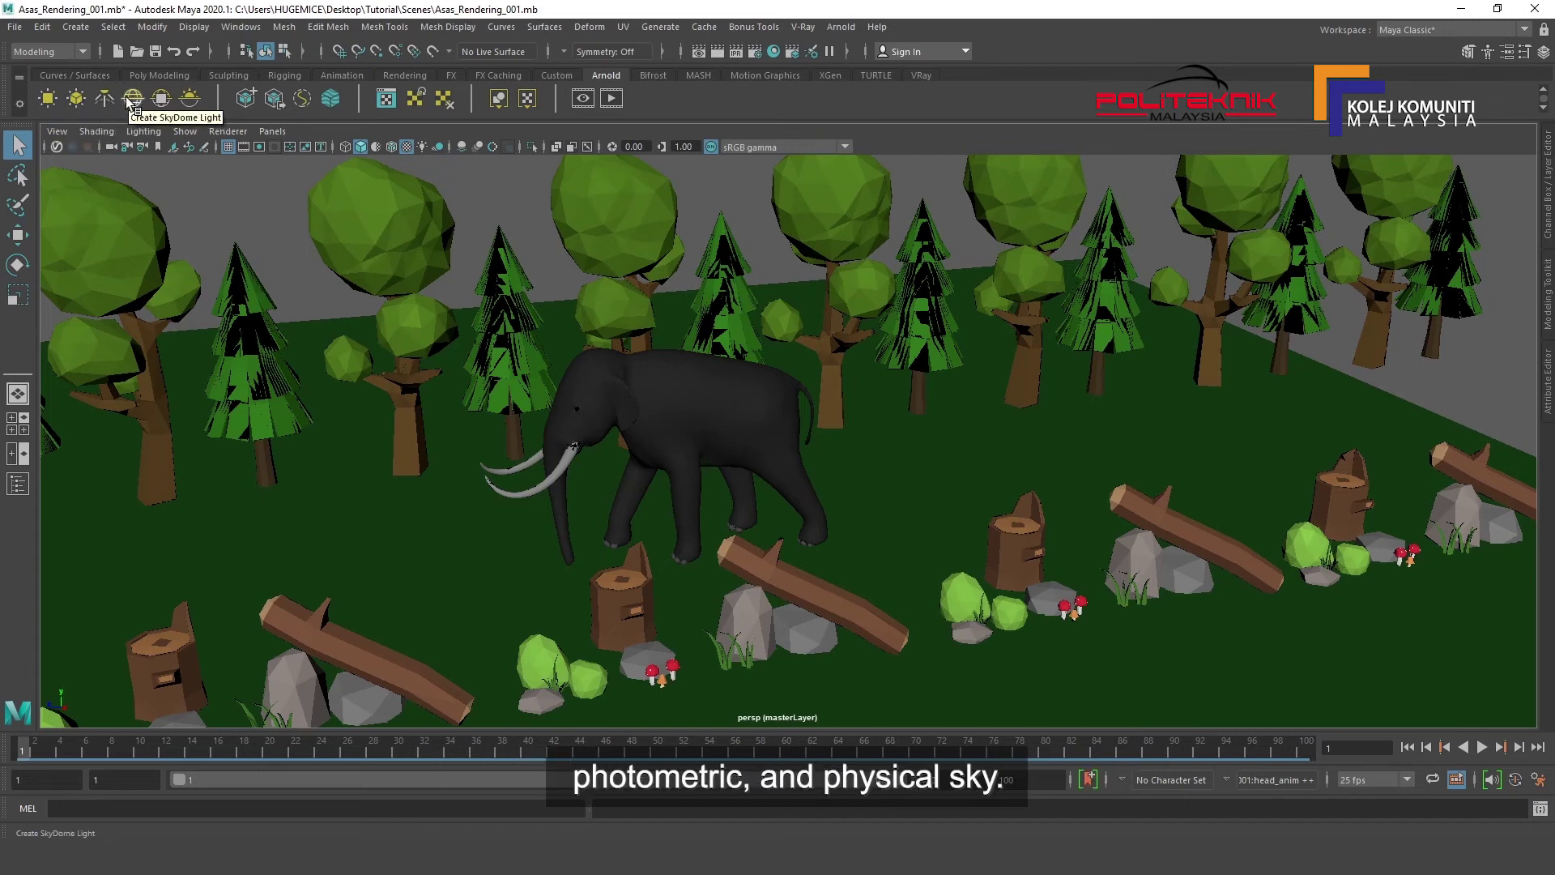
pyautogui.click(192, 99)
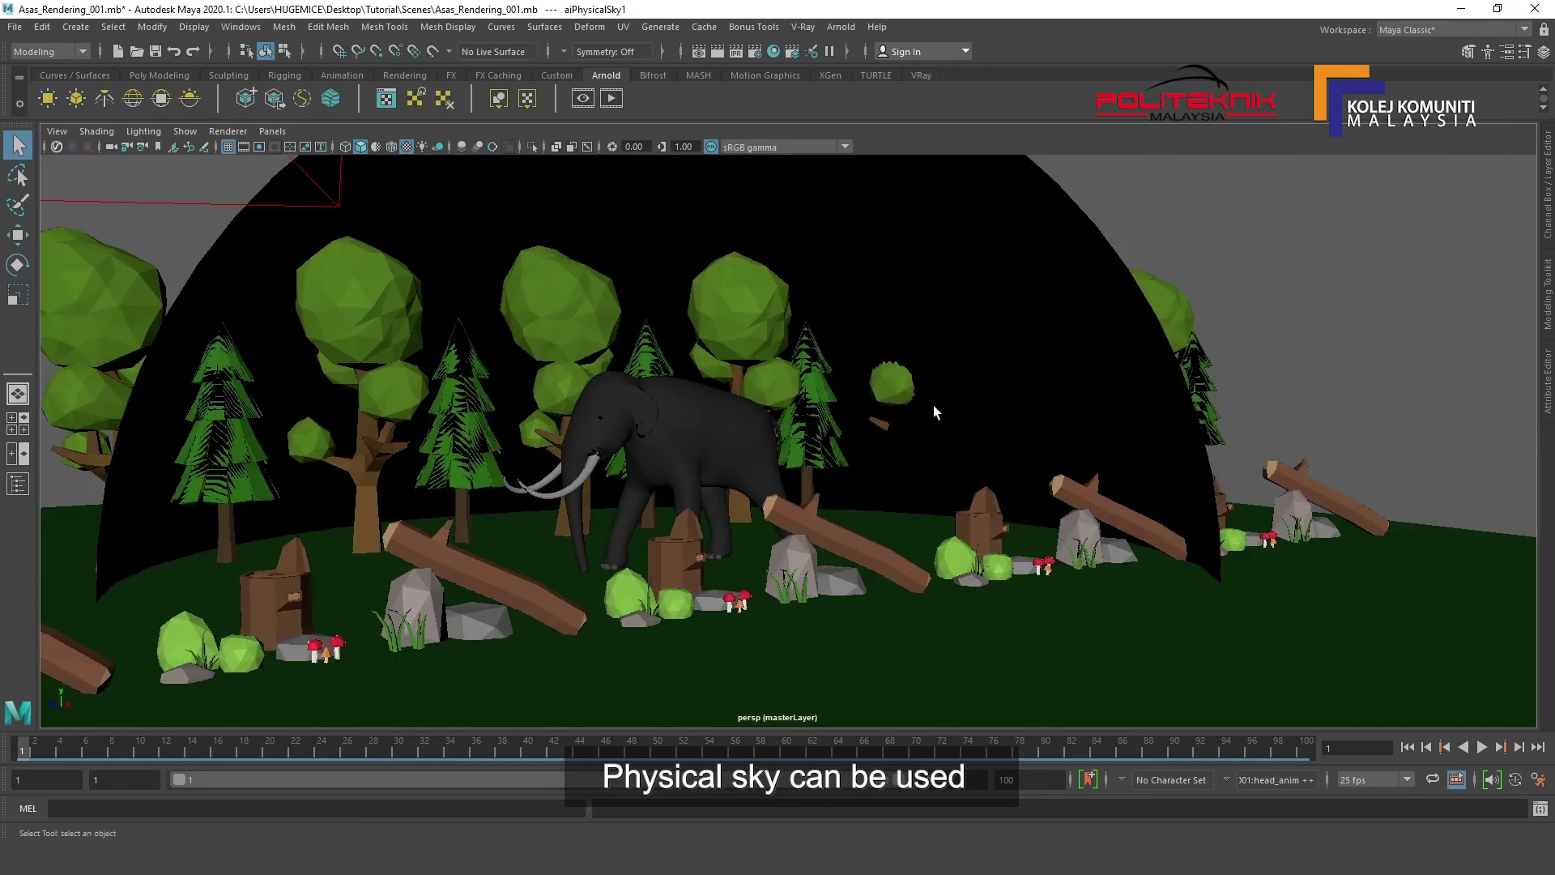
# Select the ground plane for scaling and view the mammoth forest scene under the Physical Sky lighting.
pyautogui.scroll(-5, 894, 382)
pyautogui.click(783, 534)
pyautogui.press('r')
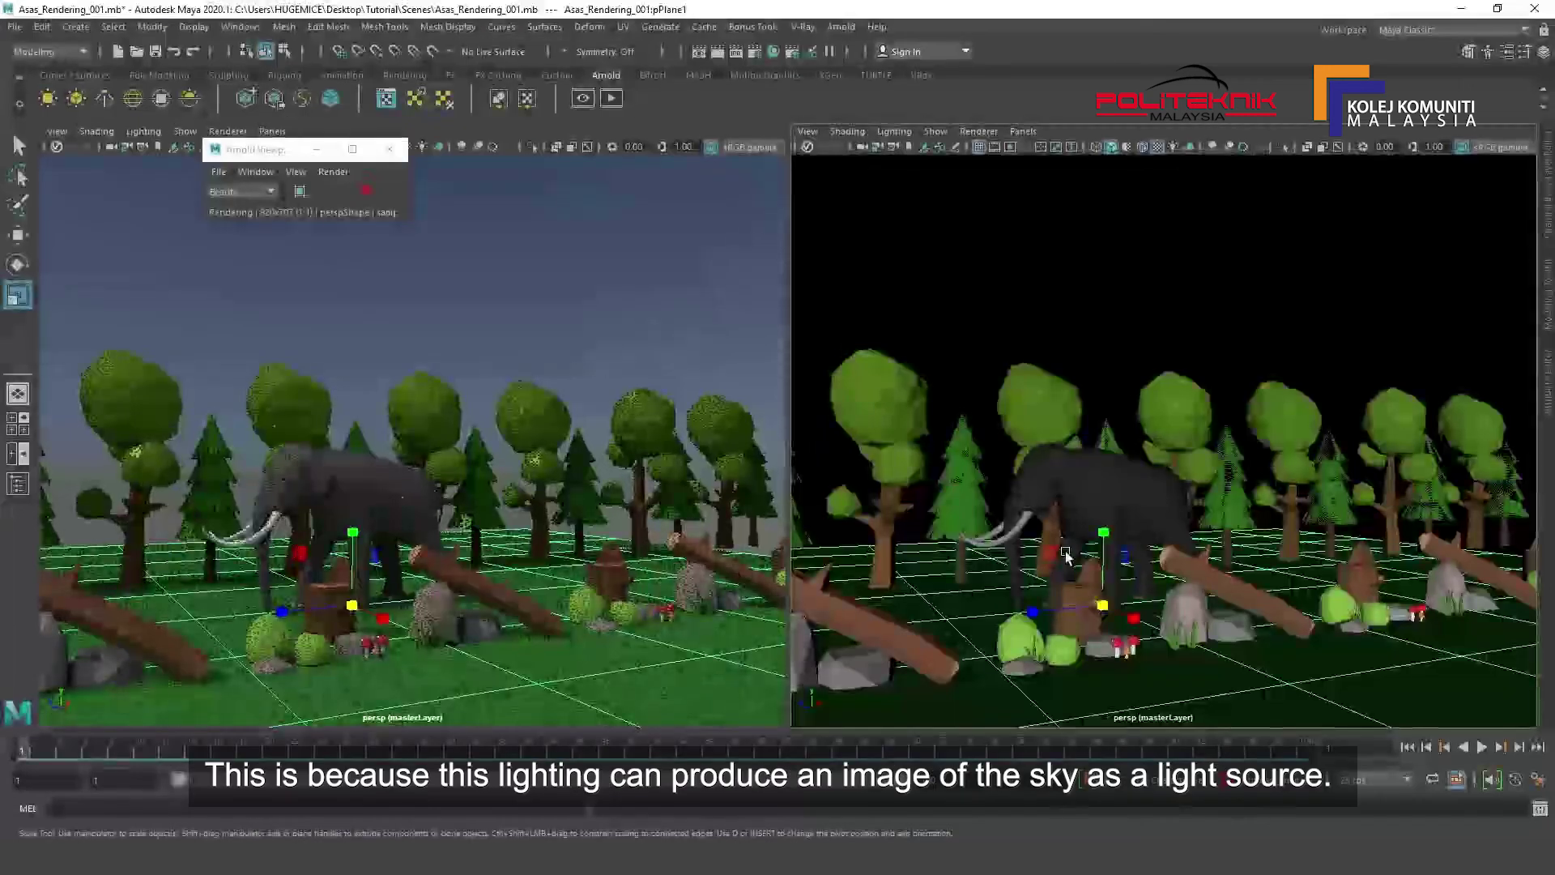
pyautogui.scroll(5, 1066, 556)
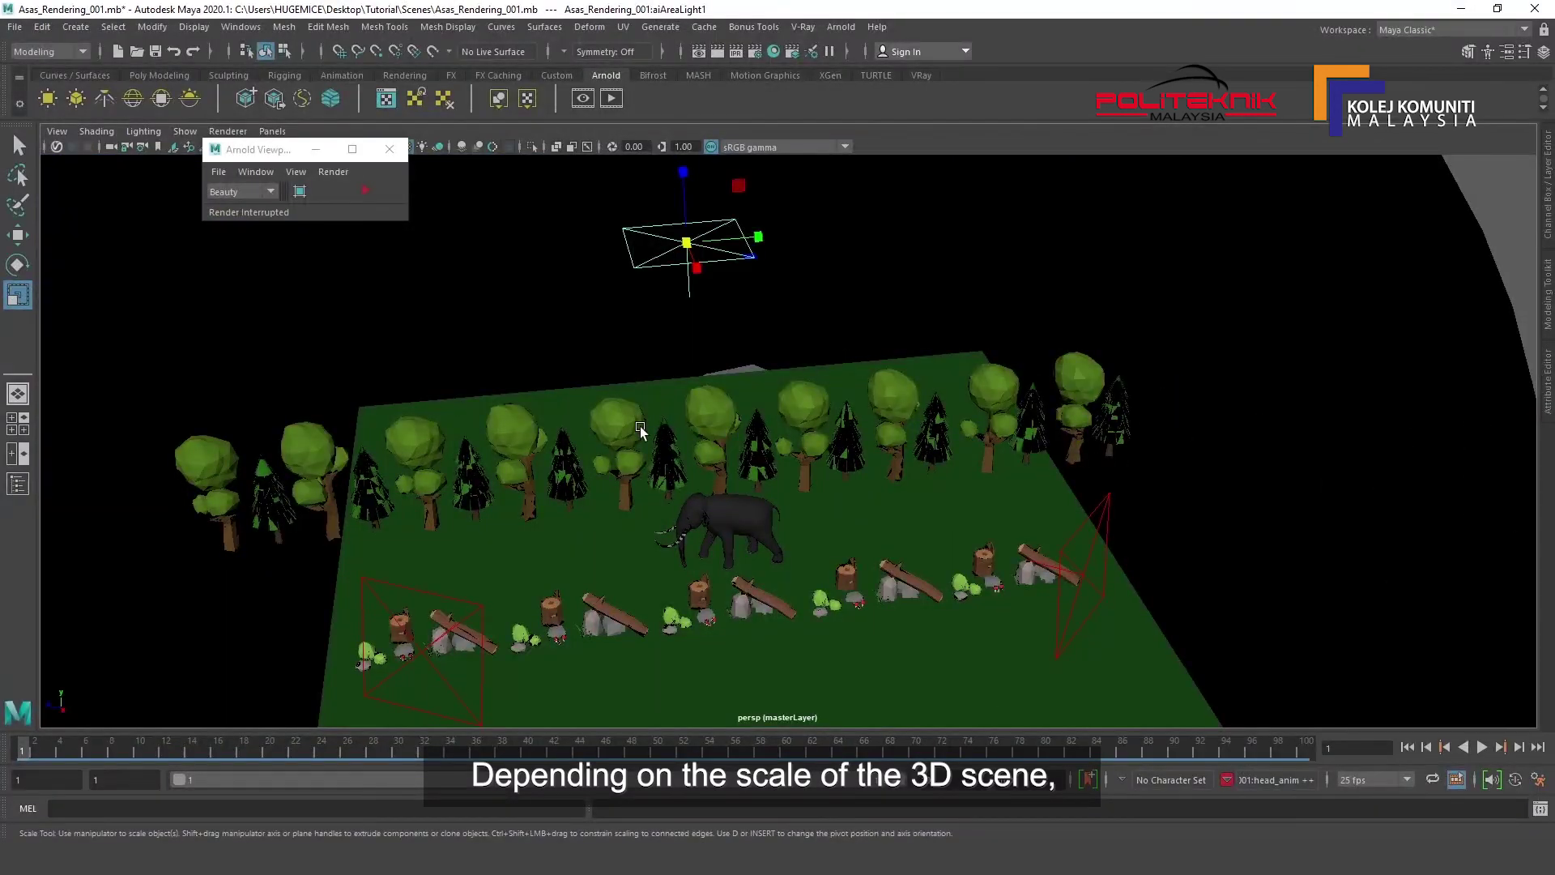
# Position the Arnold area light above the forest and set its exposure to 20.
pyautogui.keyDown('alt'); pyautogui.moveTo(640, 426); pyautogui.dragTo(716, 385); pyautogui.keyUp('alt')
pyautogui.keyDown('alt'); pyautogui.moveTo(825, 521); pyautogui.dragTo(875, 517); pyautogui.keyUp('alt')
pyautogui.press('w')
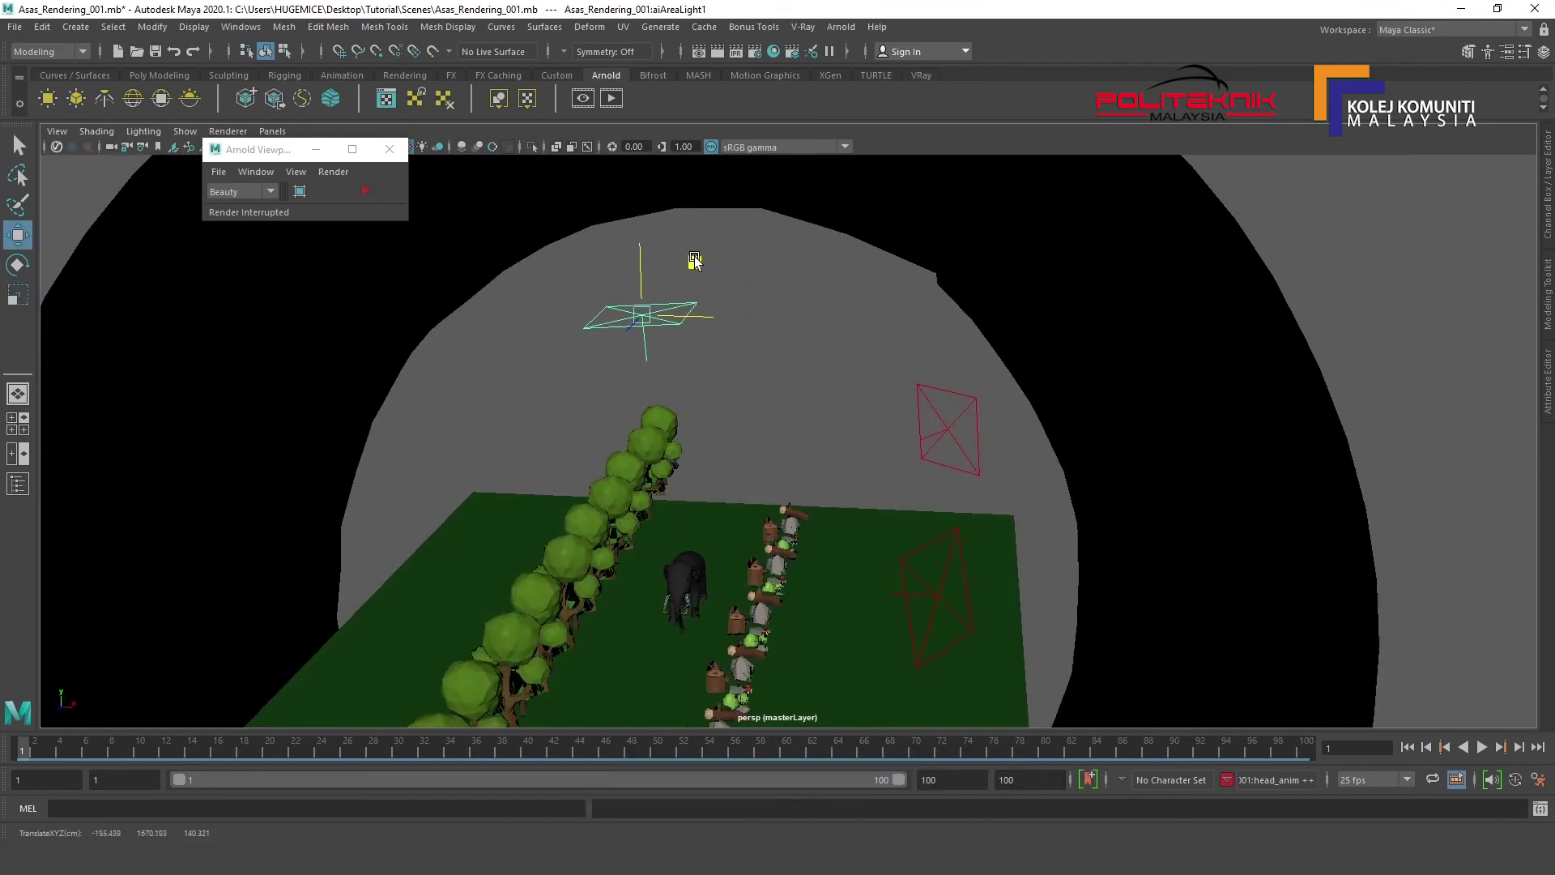
pyautogui.keyDown('alt'); pyautogui.moveTo(823, 368); pyautogui.dragTo(831, 496); pyautogui.keyUp('alt')
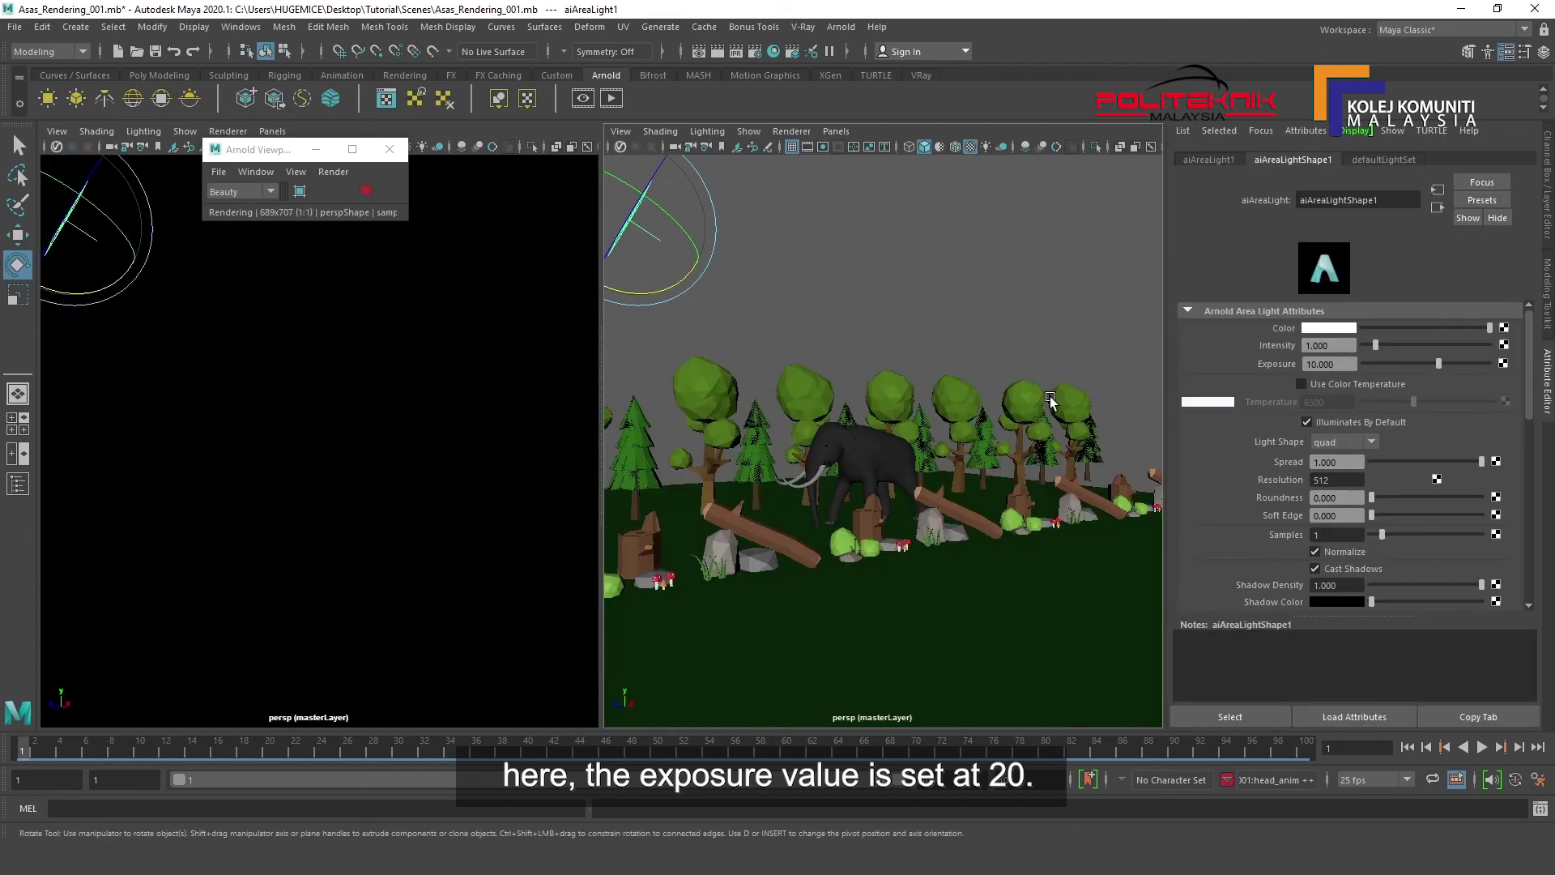
pyautogui.write('20')
pyautogui.press('Return')
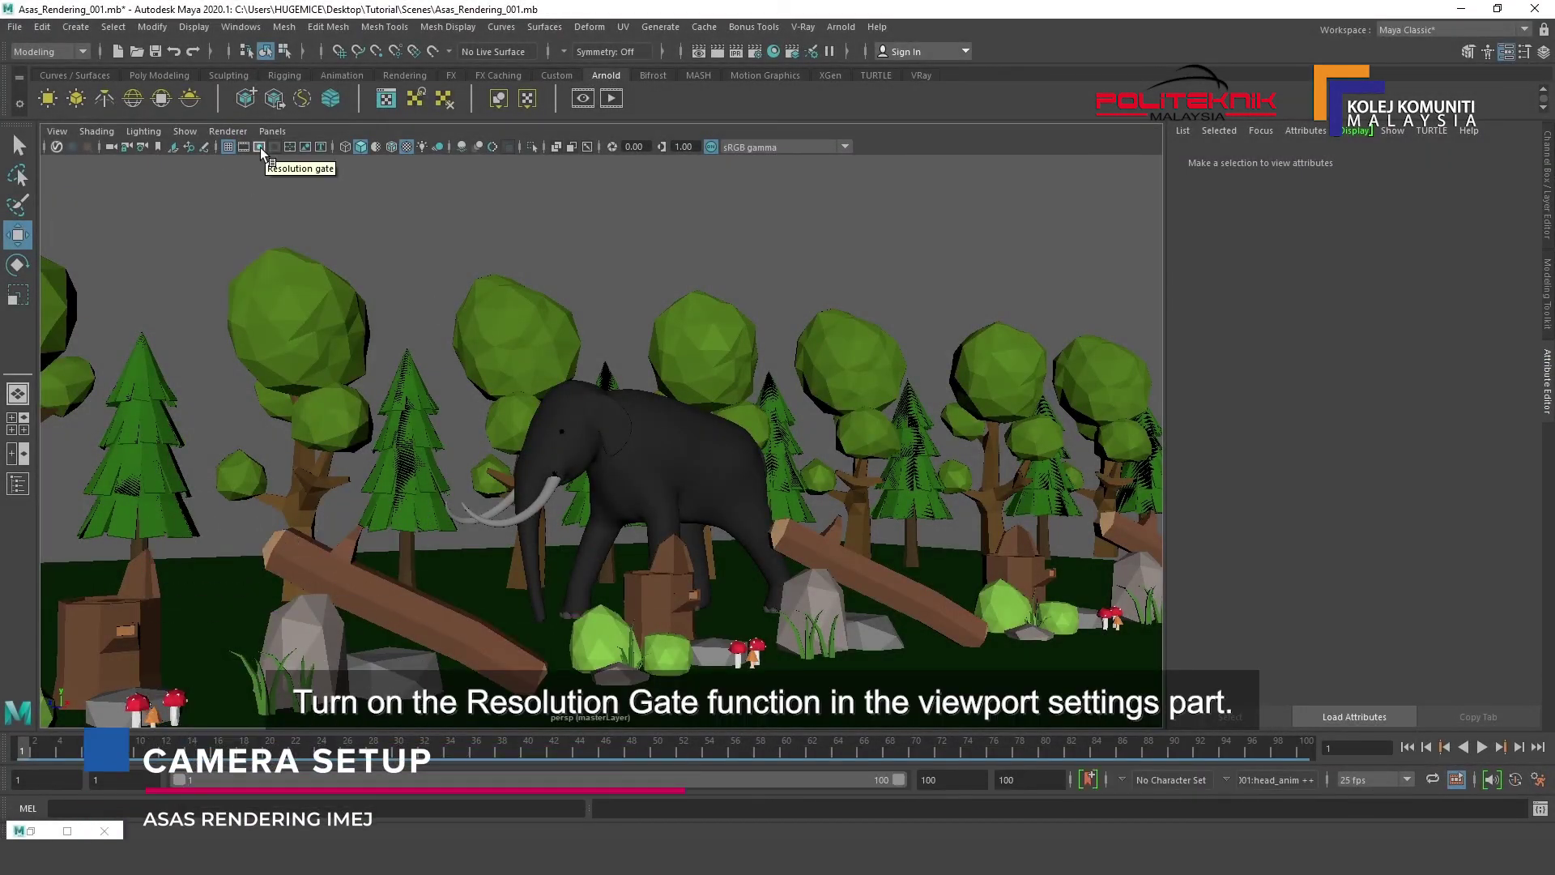
# Turn on the Resolution Gate to frame the mammoth scene and create a camera from the current view.
pyautogui.click(260, 147)
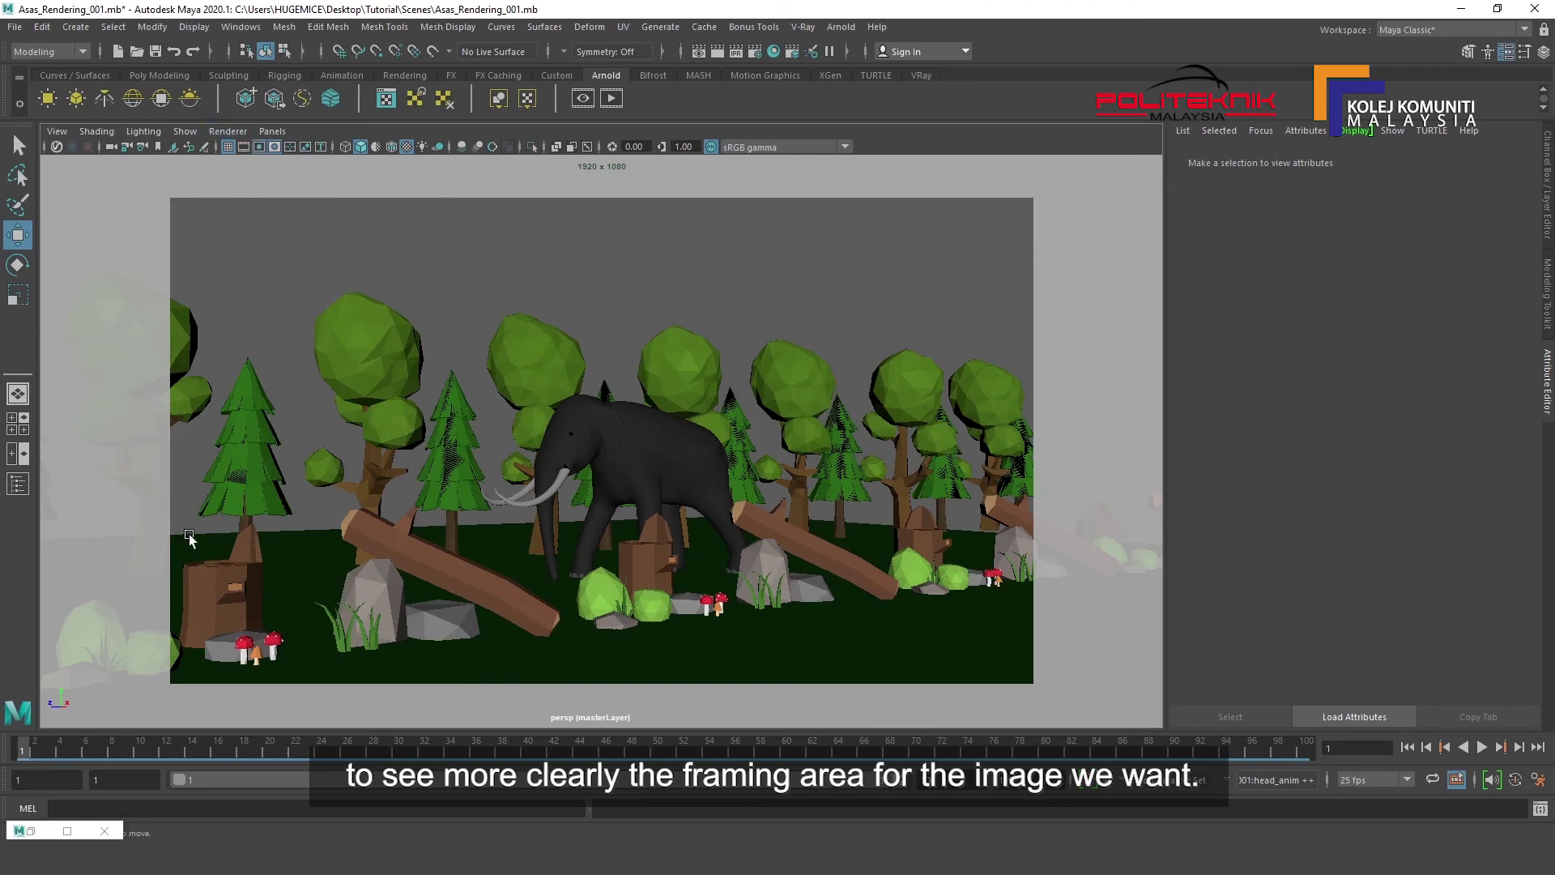
pyautogui.scroll(5, 750, 460)
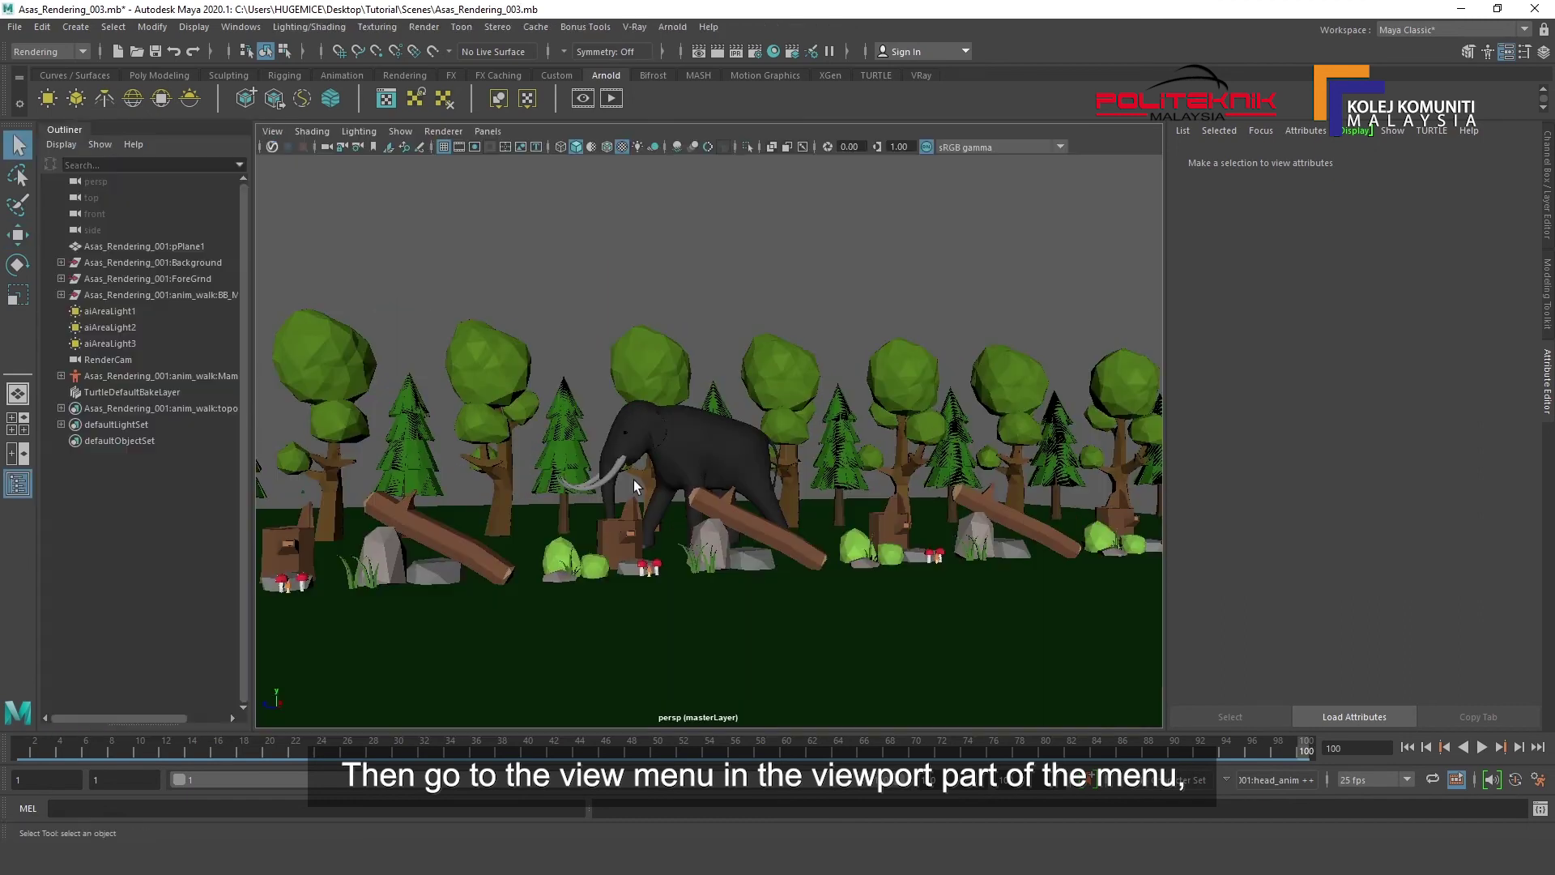
pyautogui.click(273, 132)
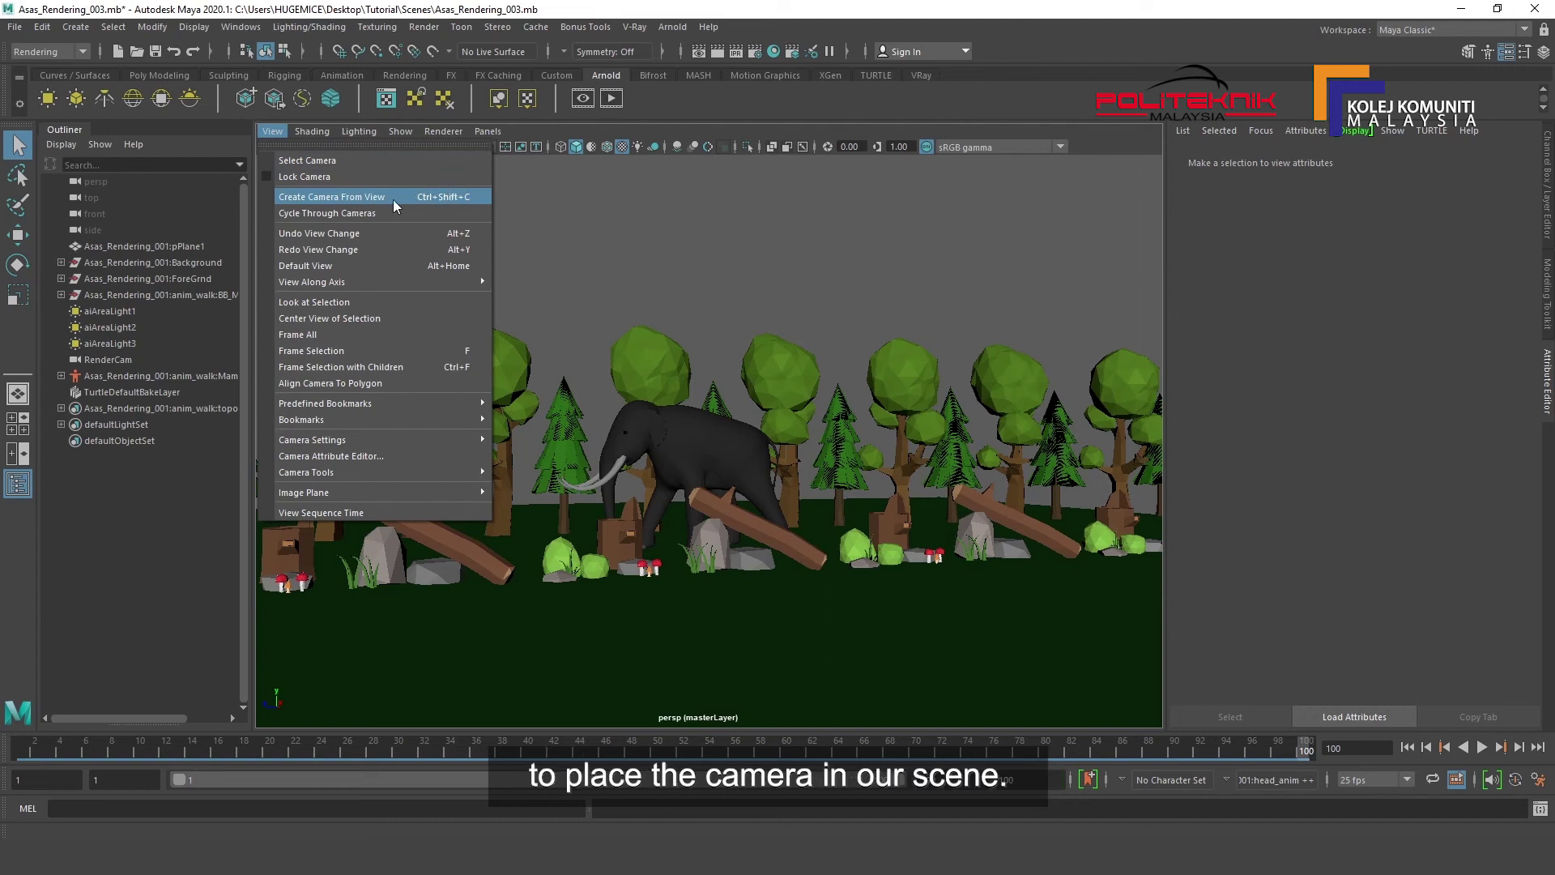
pyautogui.click(421, 205)
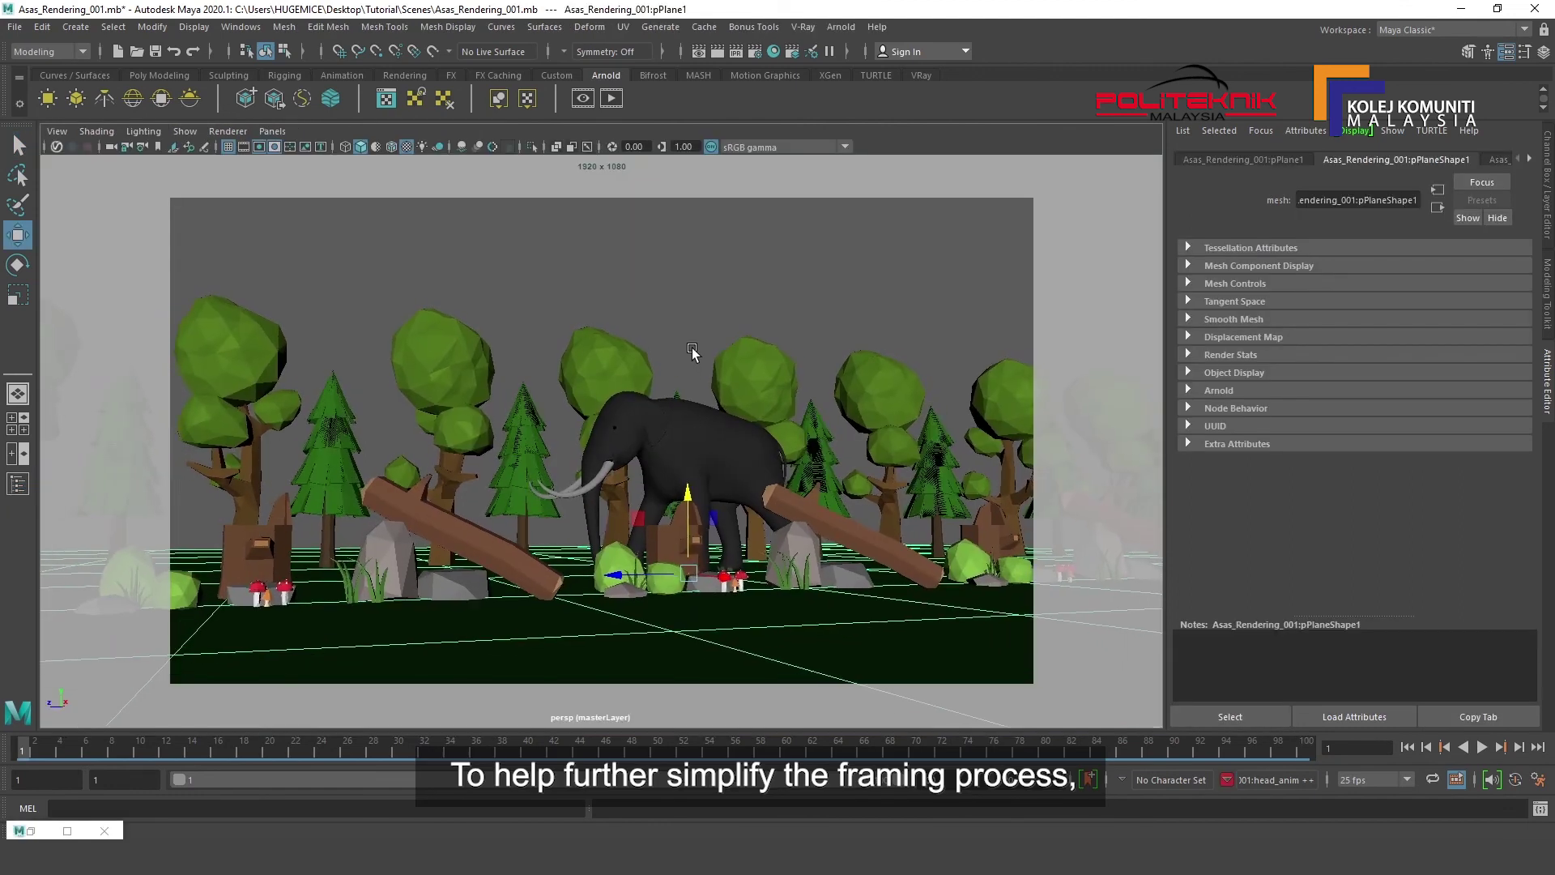
# Reframe the mammoth within the resolution gate, create a camera from that view and switch the viewport to persp1.
pyautogui.keyDown('alt'); pyautogui.moveTo(692, 347); pyautogui.dragTo(686, 370); pyautogui.keyUp('alt')
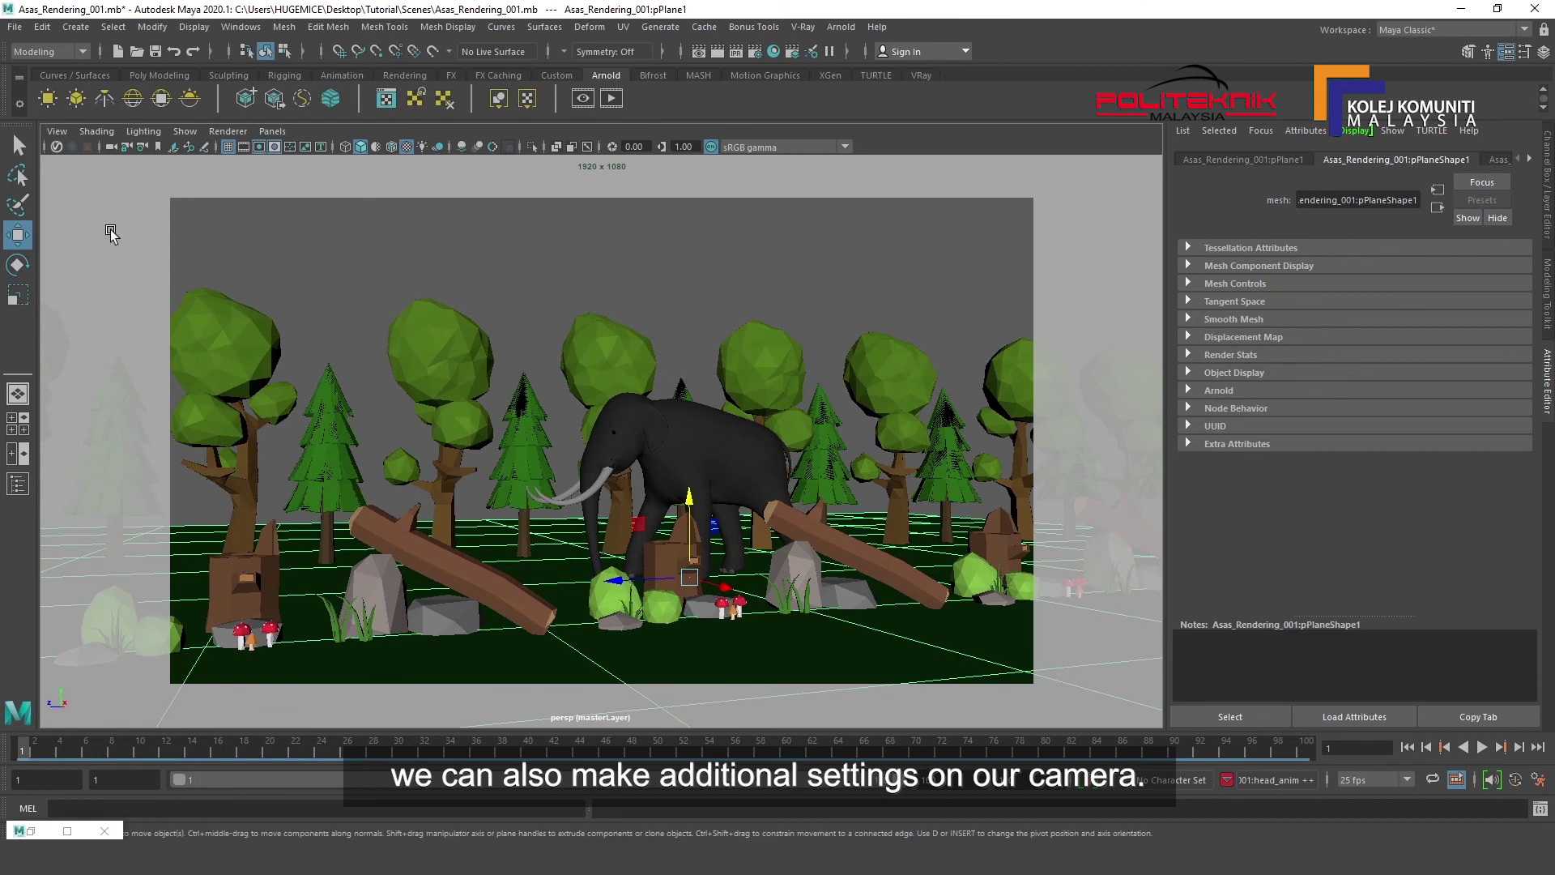
pyautogui.click(57, 131)
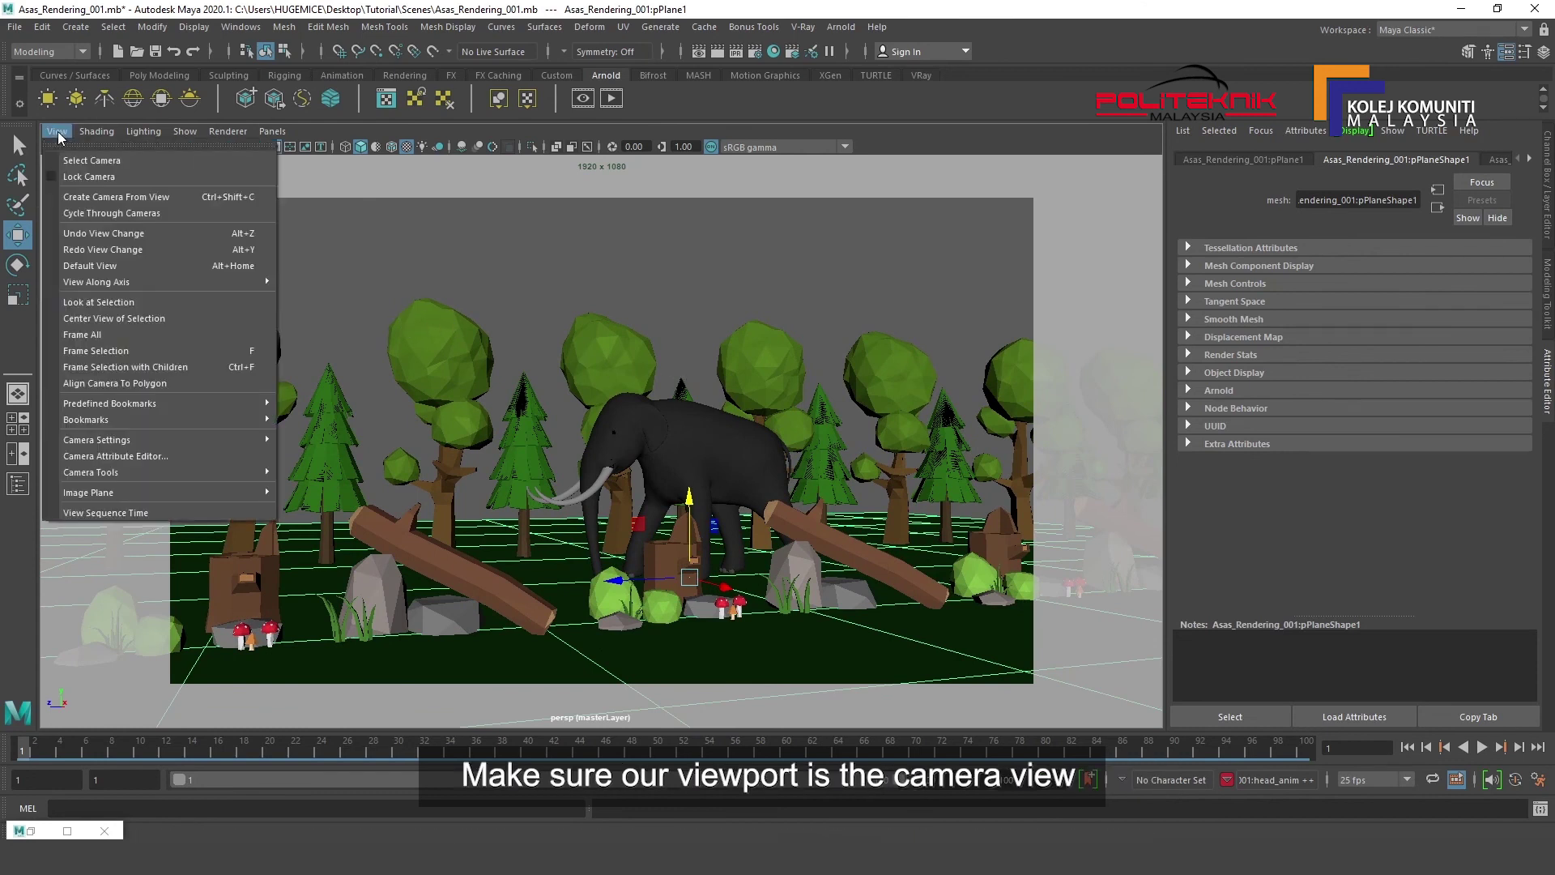
pyautogui.click(141, 198)
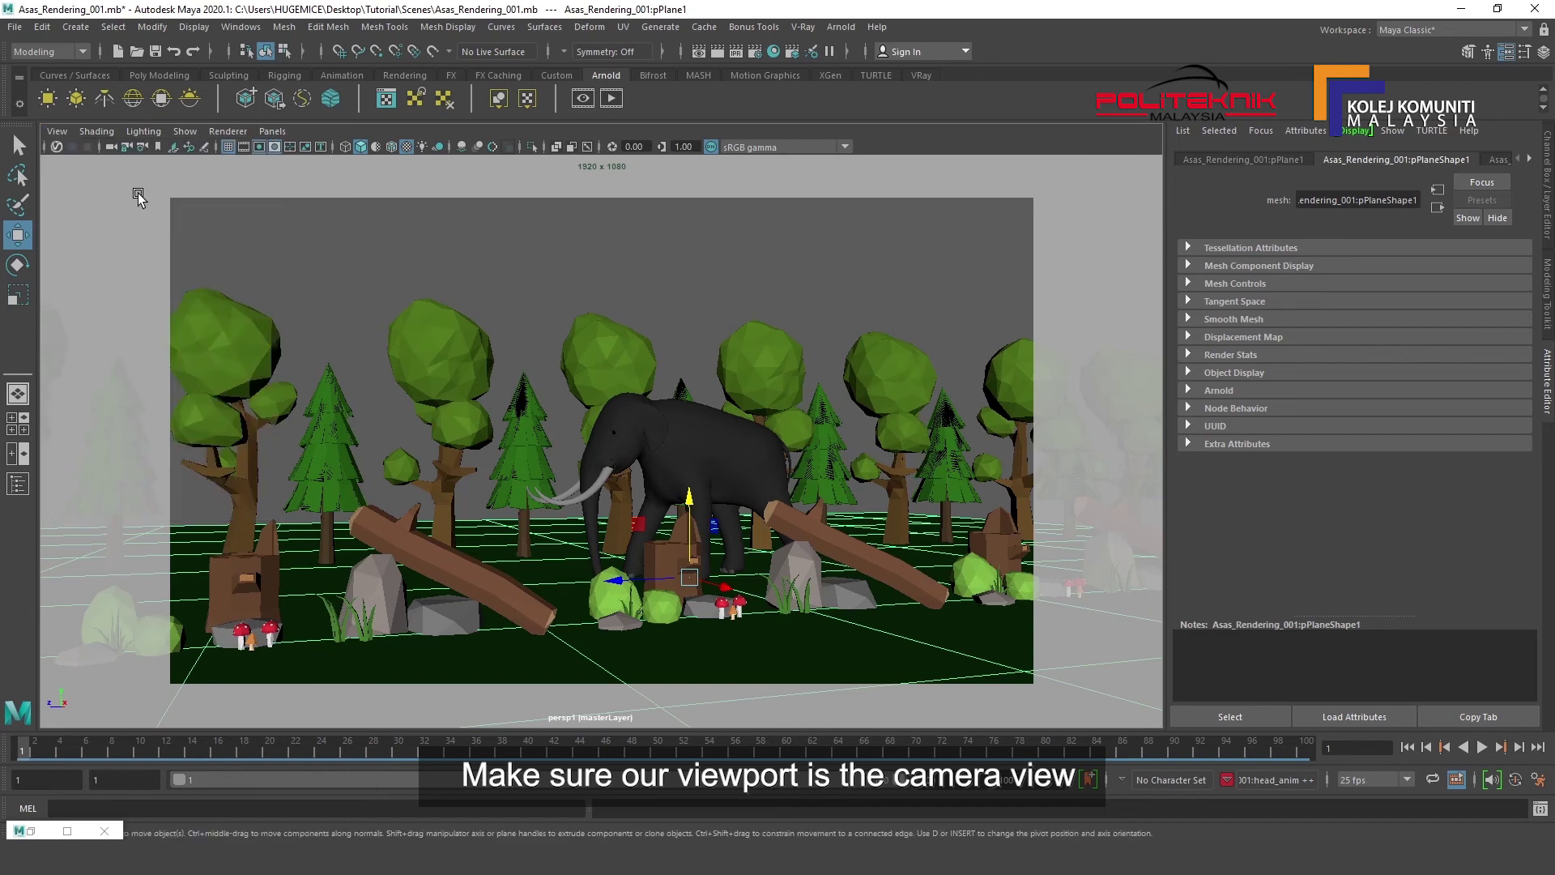
pyautogui.click(280, 134)
pyautogui.moveTo(318, 146)
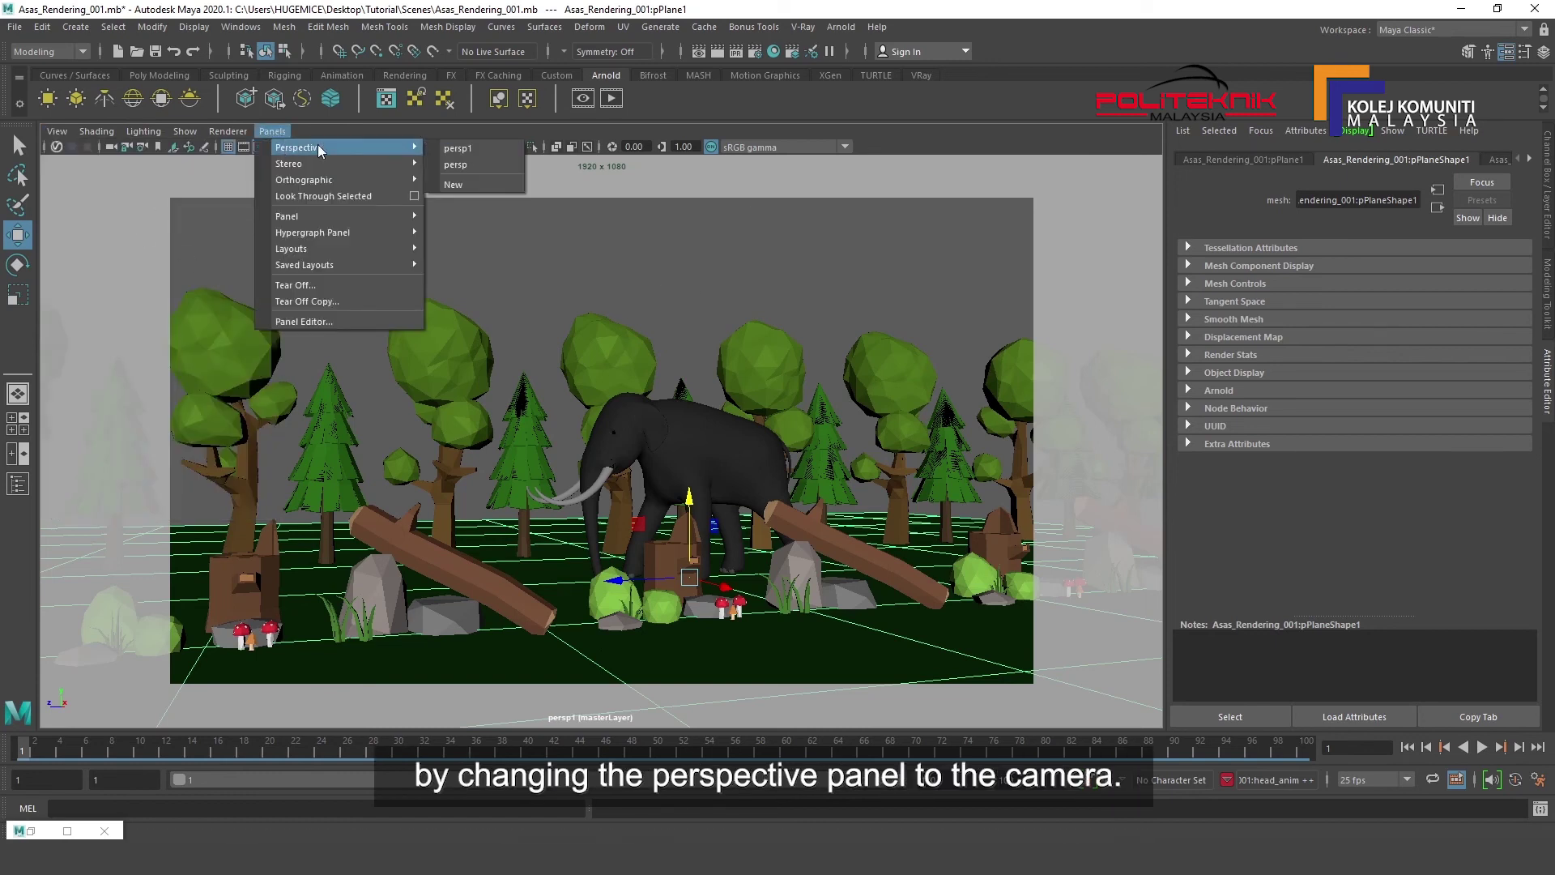
pyautogui.click(473, 149)
# Select the camera used by the viewport and enter RenderCam as the name of its shape node.
pyautogui.click(55, 132)
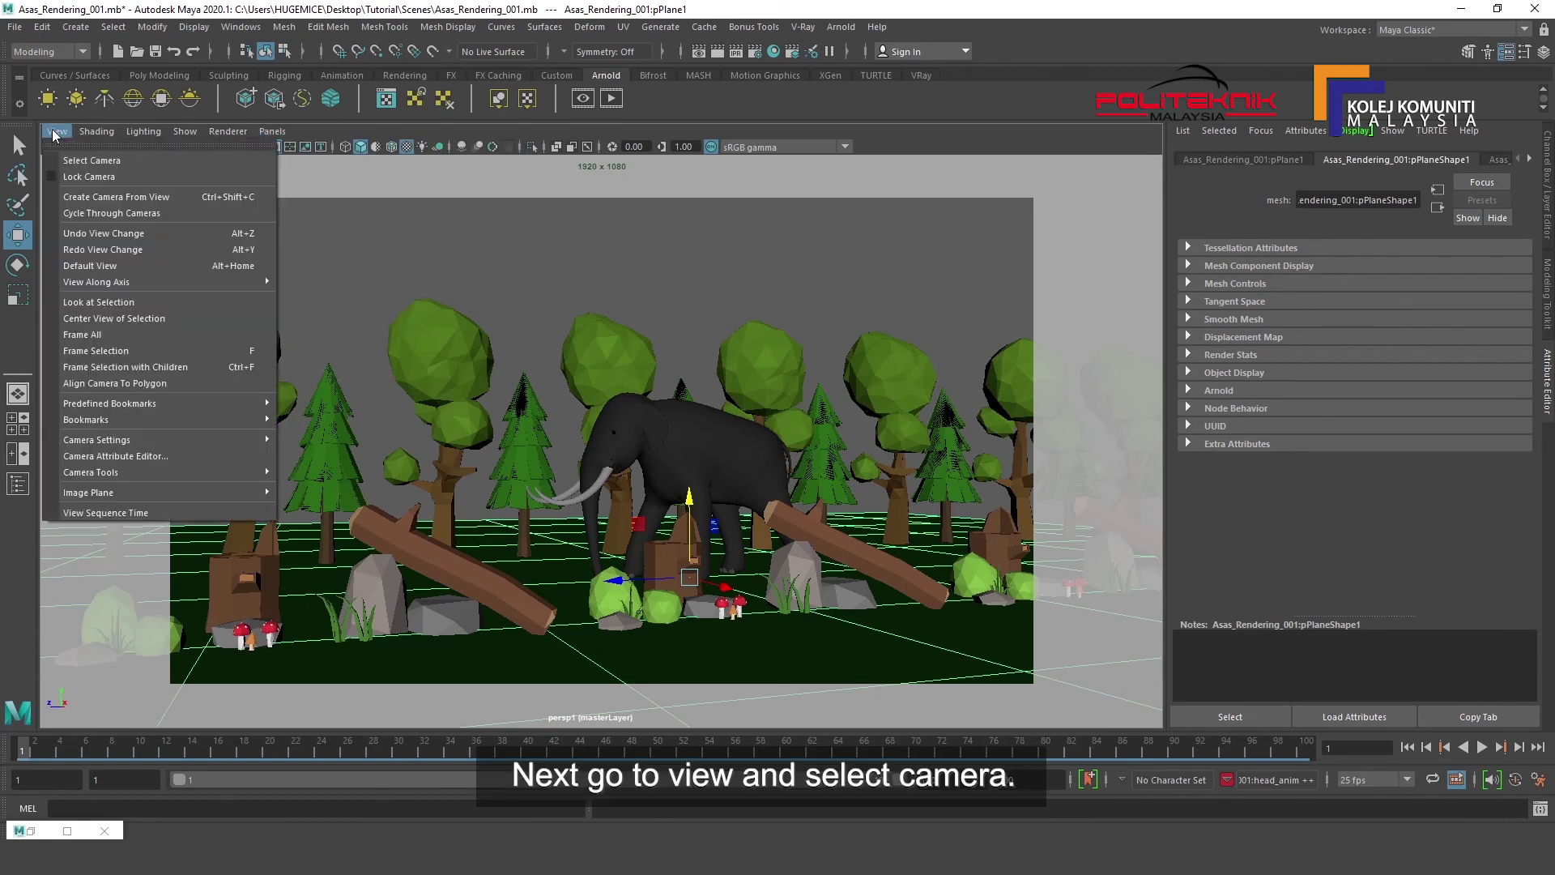
pyautogui.click(89, 161)
pyautogui.doubleClick(1328, 200)
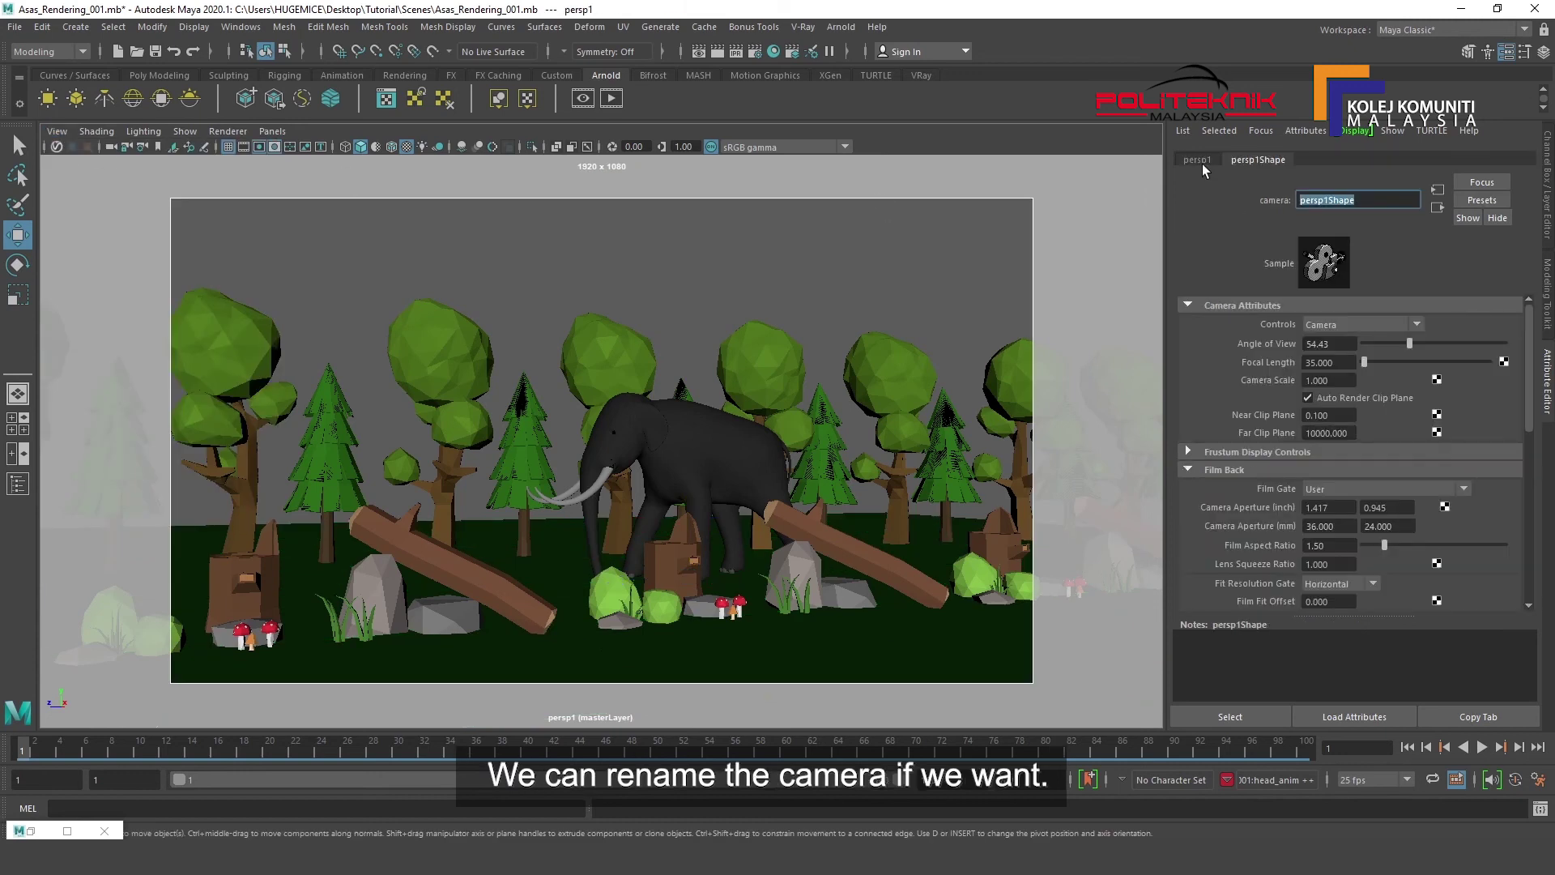
pyautogui.write('RenderCam')
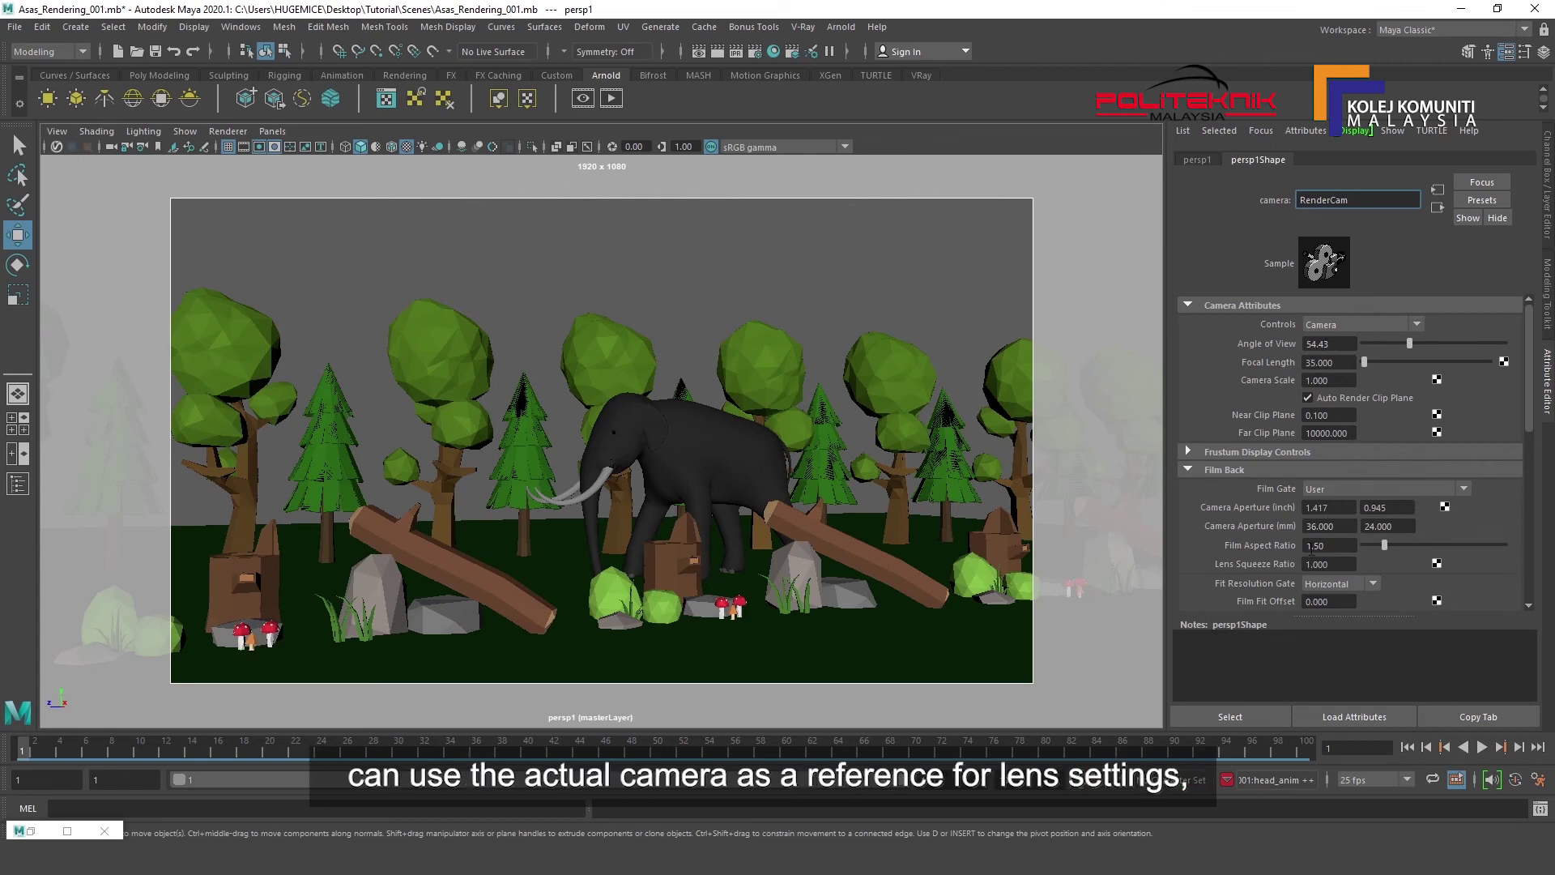
# In the camera's display options, set Gate Mask Opacity to 1.000 and darken Gate Mask Color to black.
pyautogui.scroll(-10, 1315, 570)
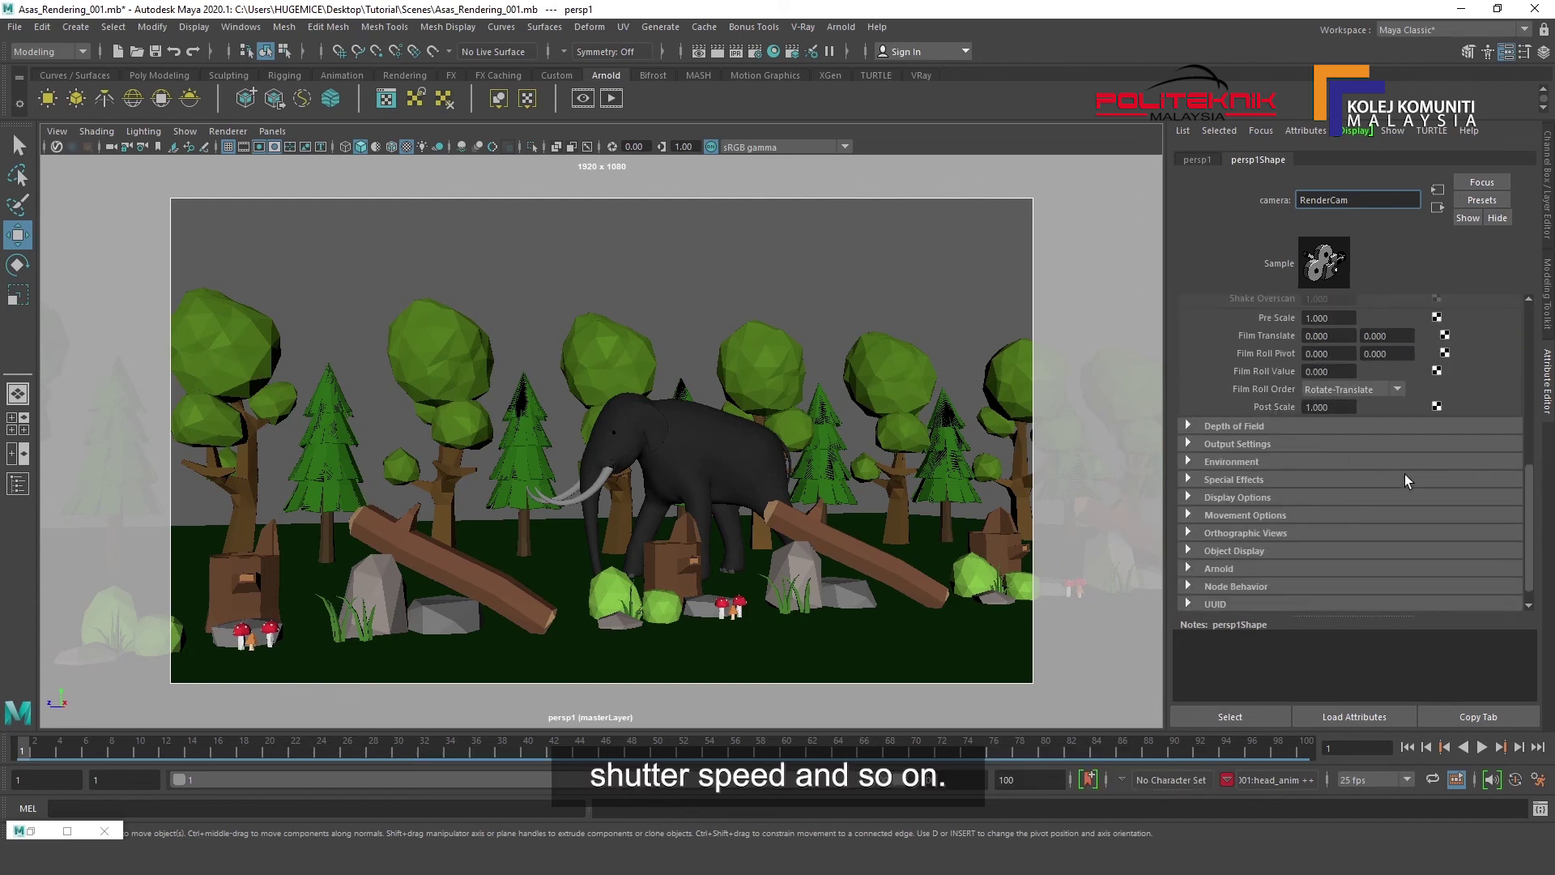
pyautogui.click(1338, 498)
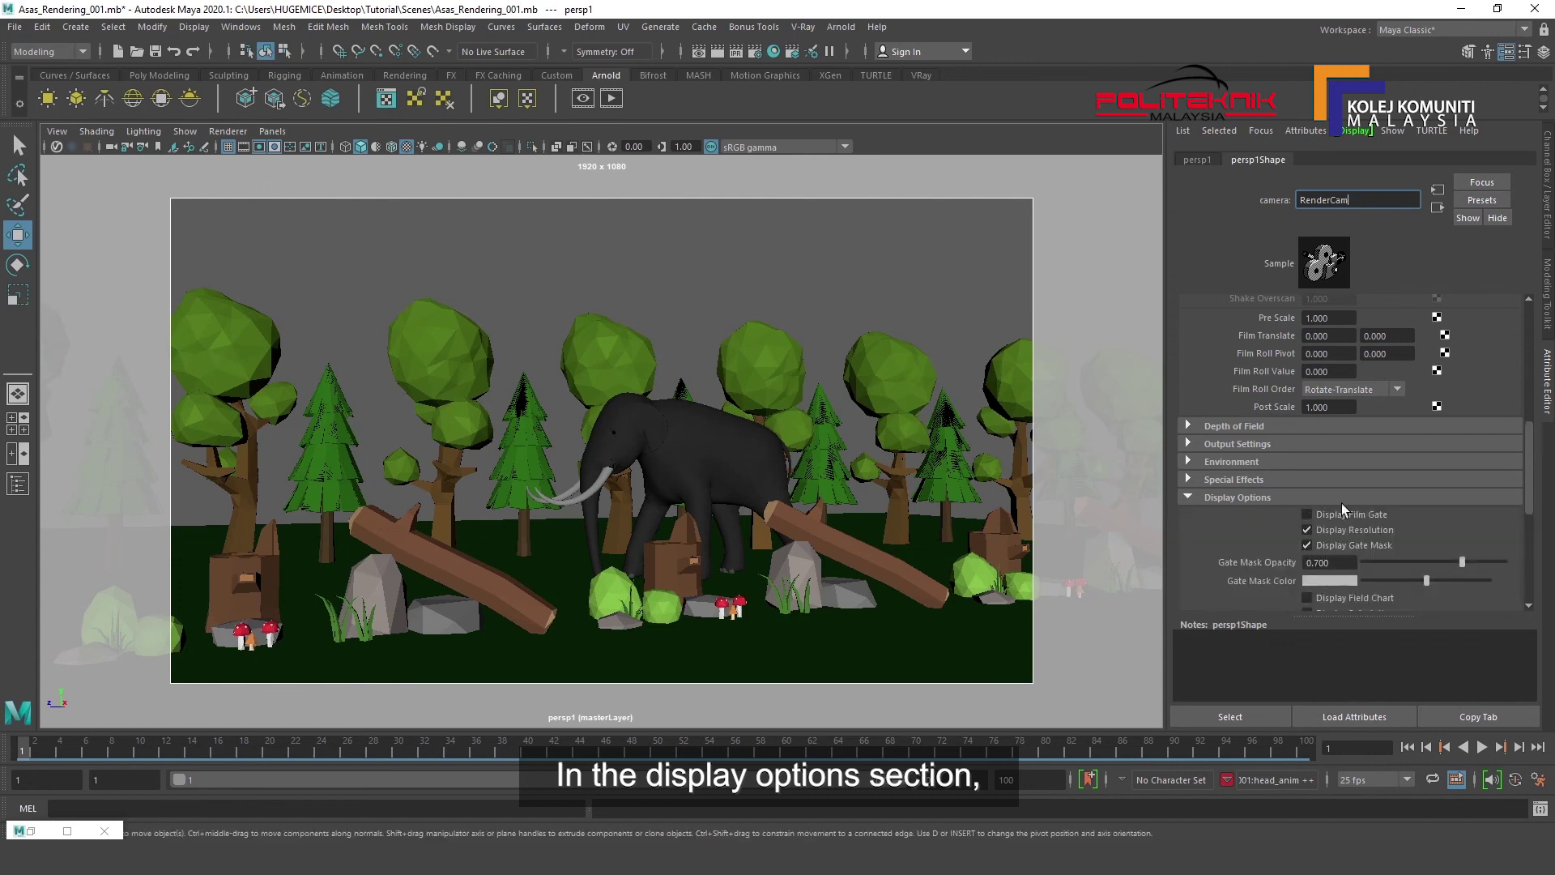
pyautogui.moveTo(1462, 563); pyautogui.dragTo(1537, 569)
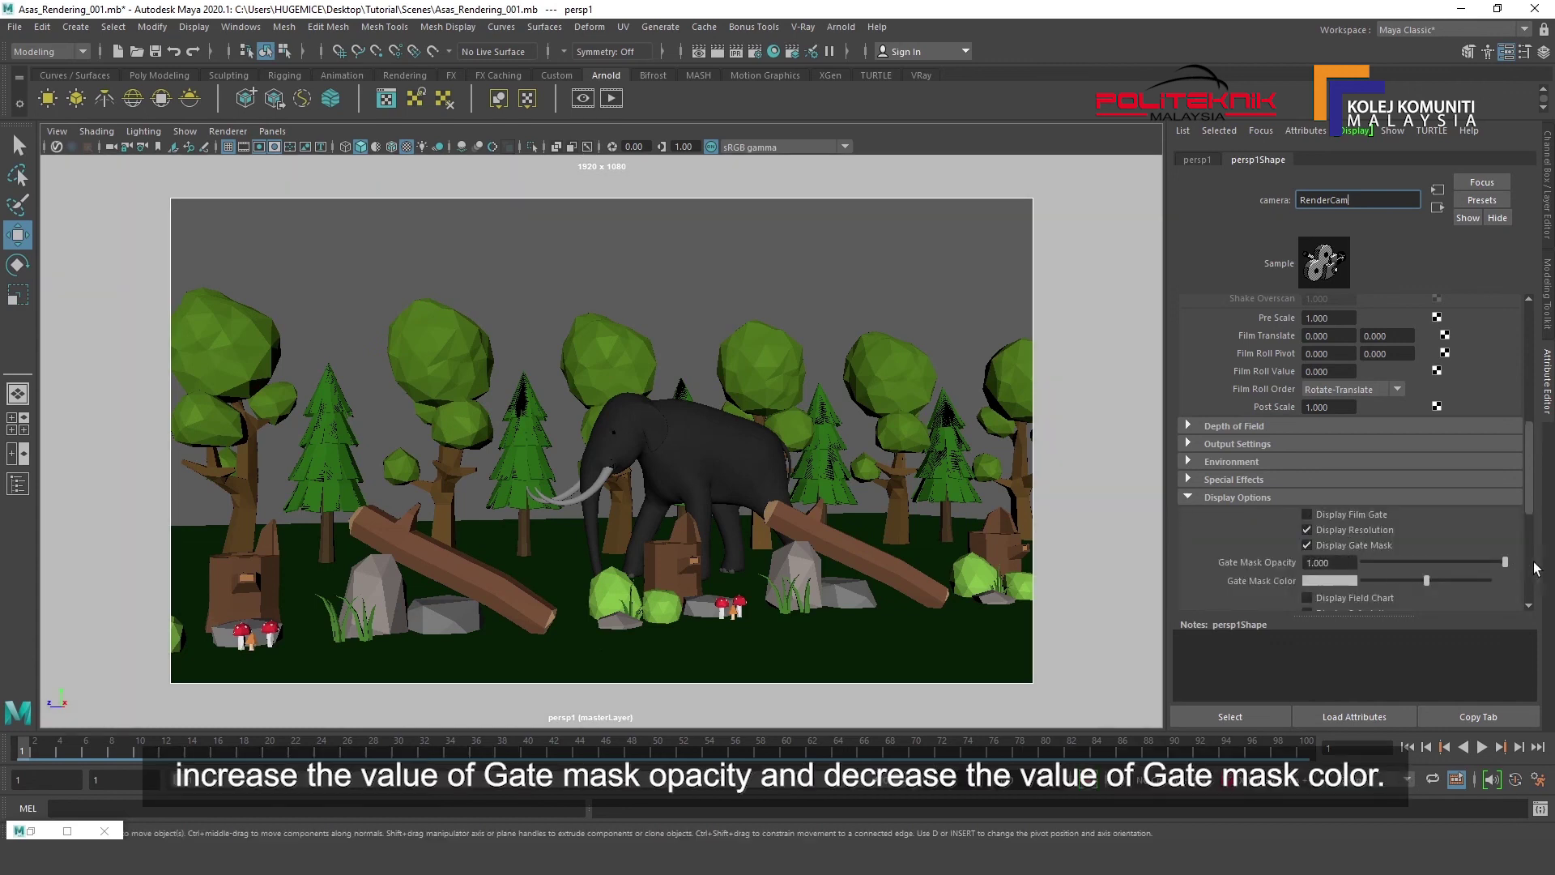
pyautogui.moveTo(1418, 583); pyautogui.dragTo(1339, 586)
pyautogui.click(714, 341)
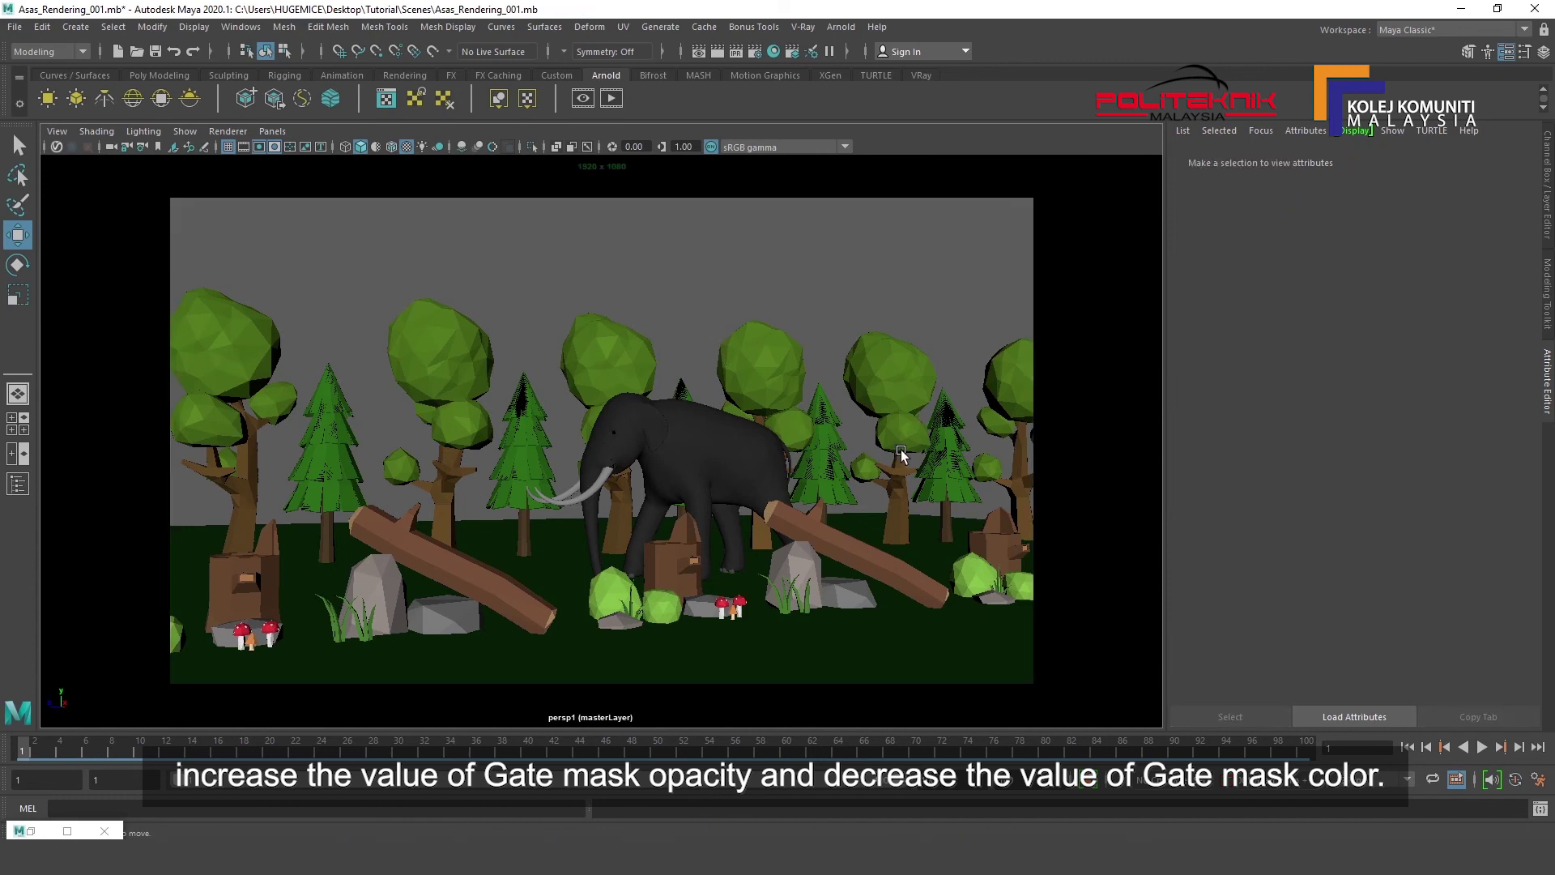